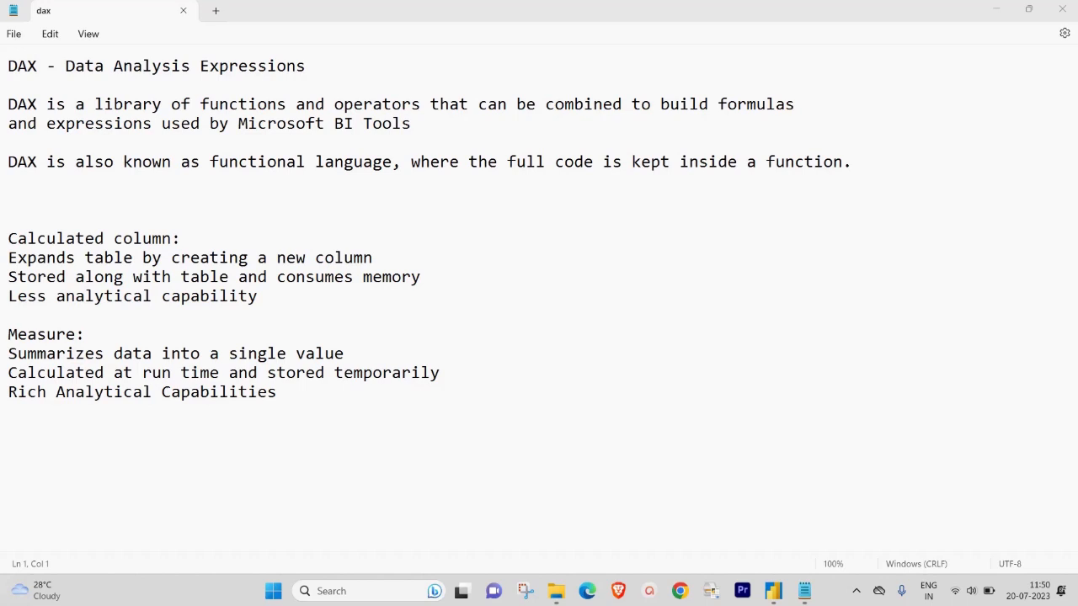
Open the "date and time functions" text document from the class folder in File Explorer.
{"action": "left_click", "coordinate": [773, 591]}
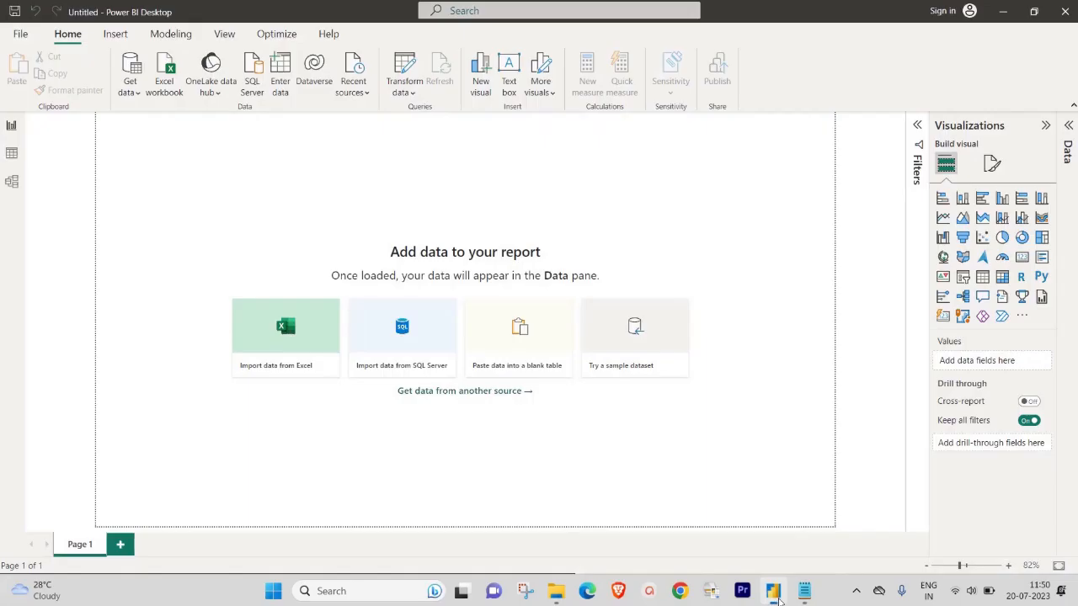
{"action": "left_click", "coordinate": [555, 591]}
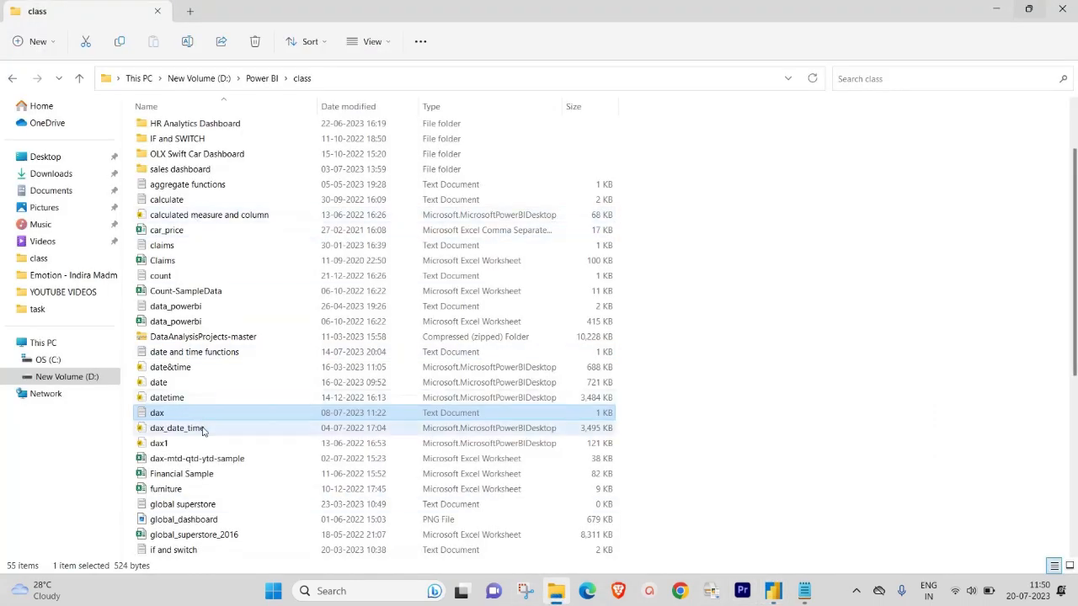
{"action": "double_click", "coordinate": [204, 354]}
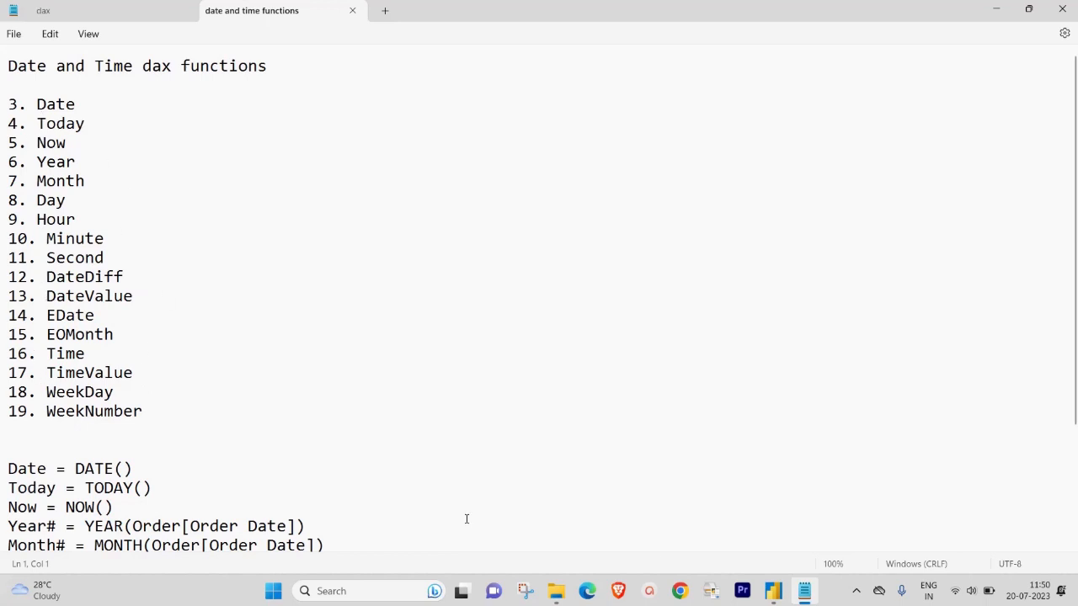
Switch to Power BI Desktop and load the Orders sheet from the Excel workbook "Sample - Superstore Sales (Excel)" in the sales dashboard folder.
{"action": "left_click", "coordinate": [773, 591]}
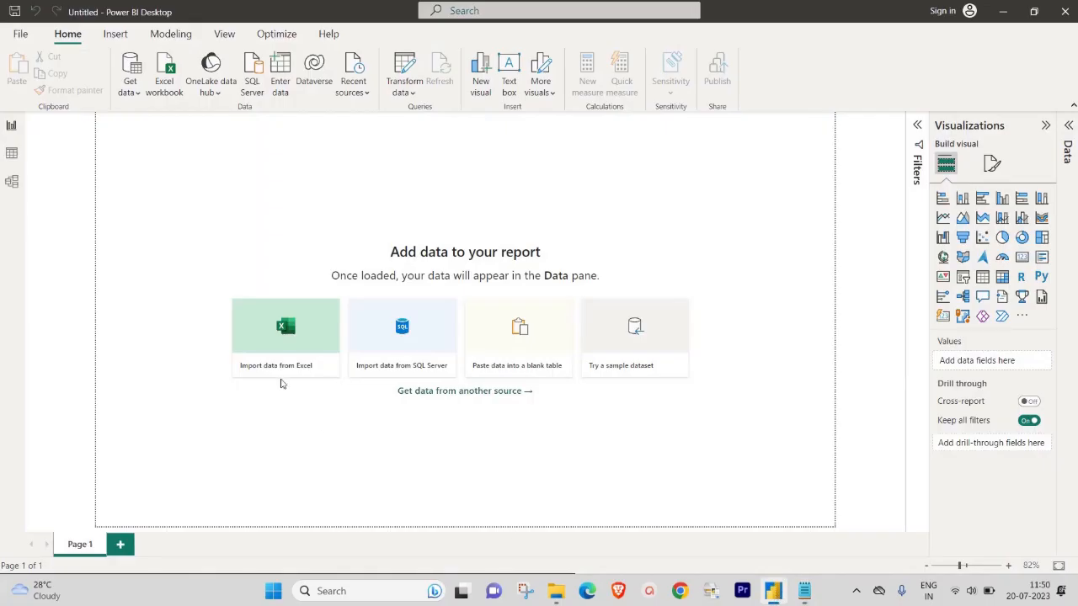
{"action": "left_click", "coordinate": [127, 87]}
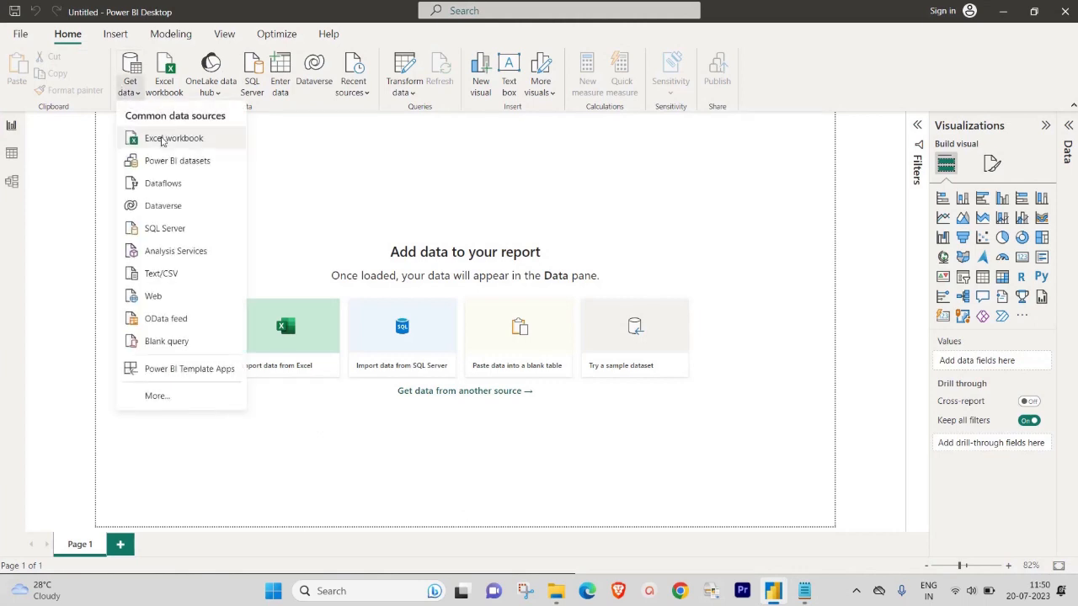
{"action": "left_click", "coordinate": [163, 140]}
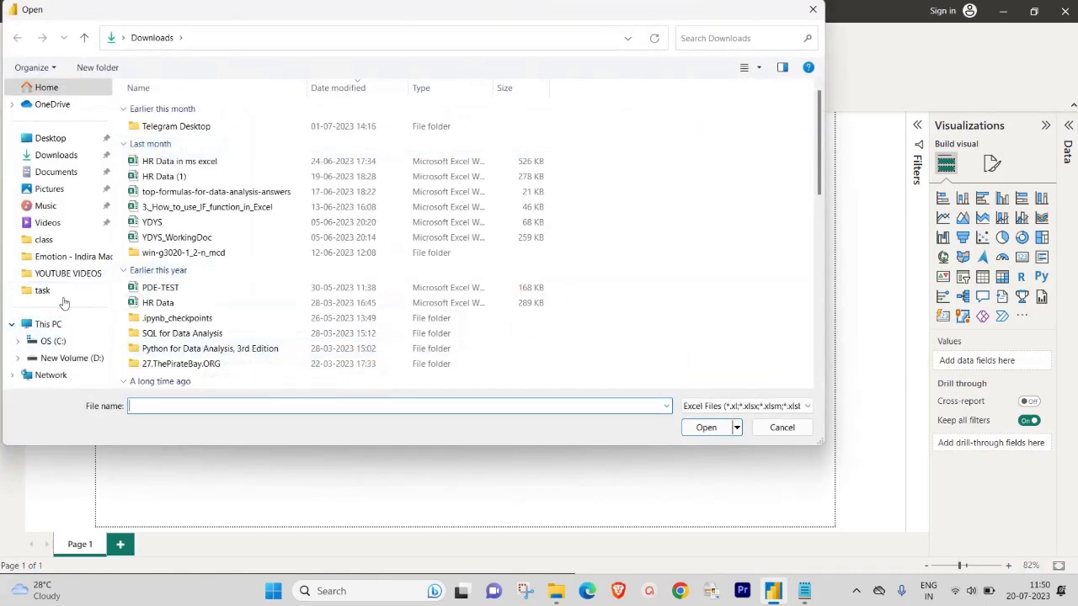
{"action": "left_click", "coordinate": [67, 240]}
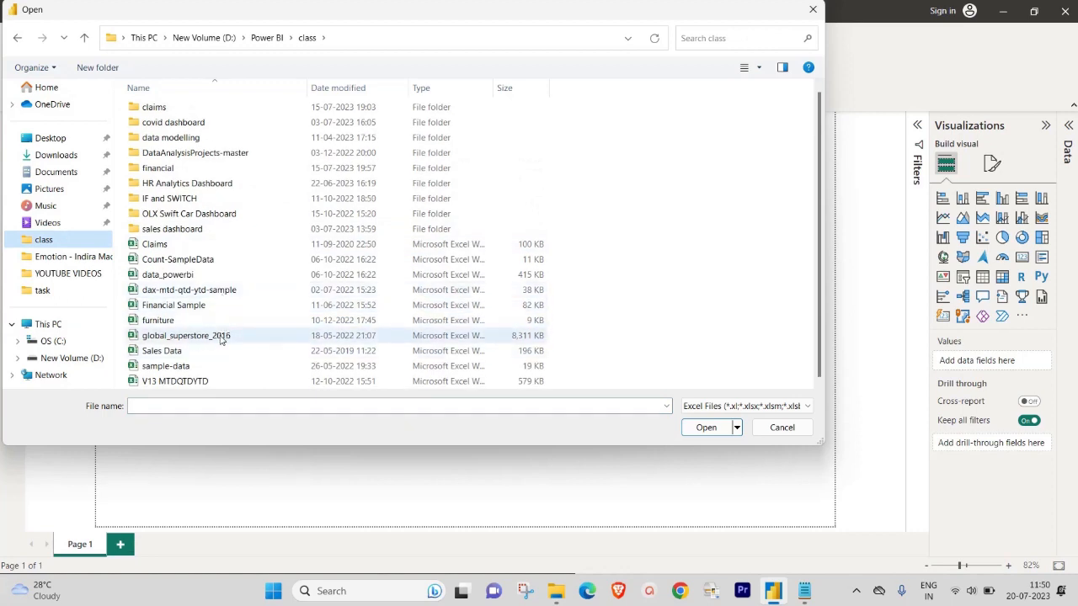
{"action": "left_click", "coordinate": [198, 229]}
{"action": "double_click", "coordinate": [198, 229]}
{"action": "left_click", "coordinate": [198, 110]}
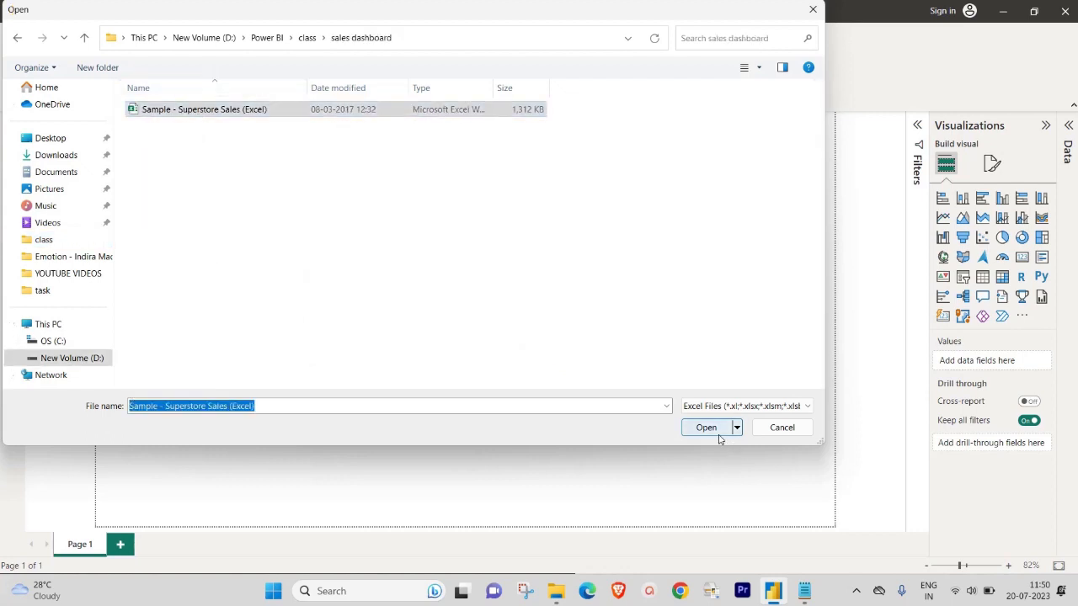
{"action": "left_click", "coordinate": [719, 435]}
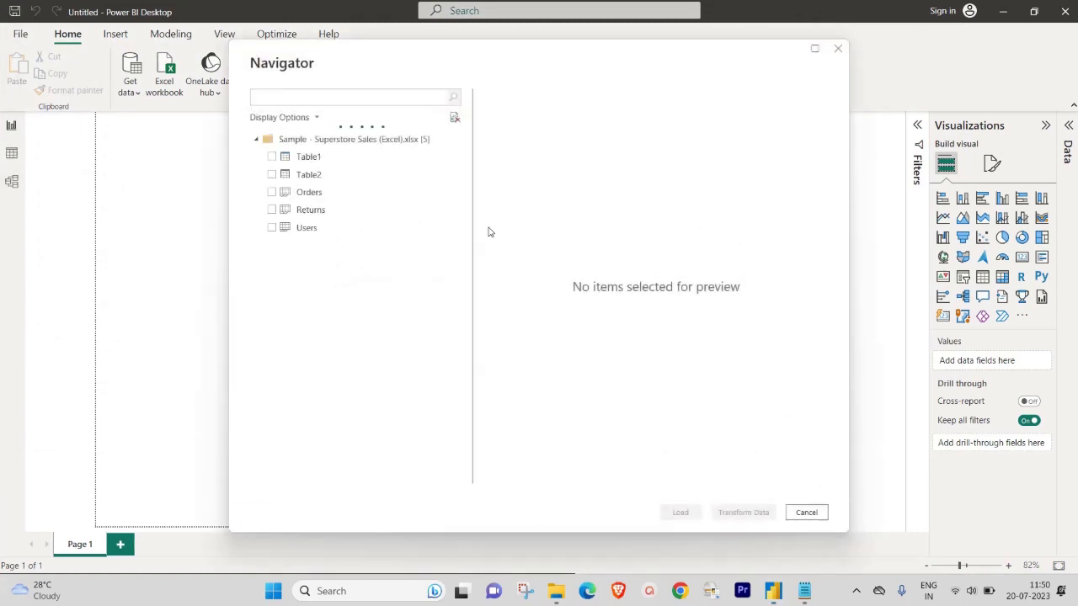
{"action": "left_click", "coordinate": [272, 193]}
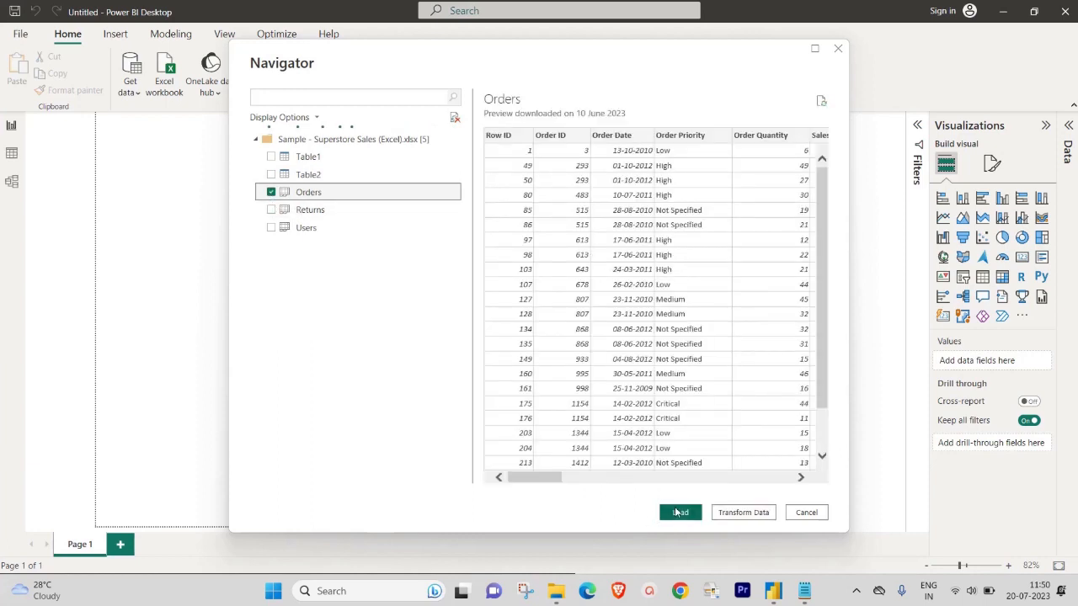
{"action": "left_click", "coordinate": [679, 512]}
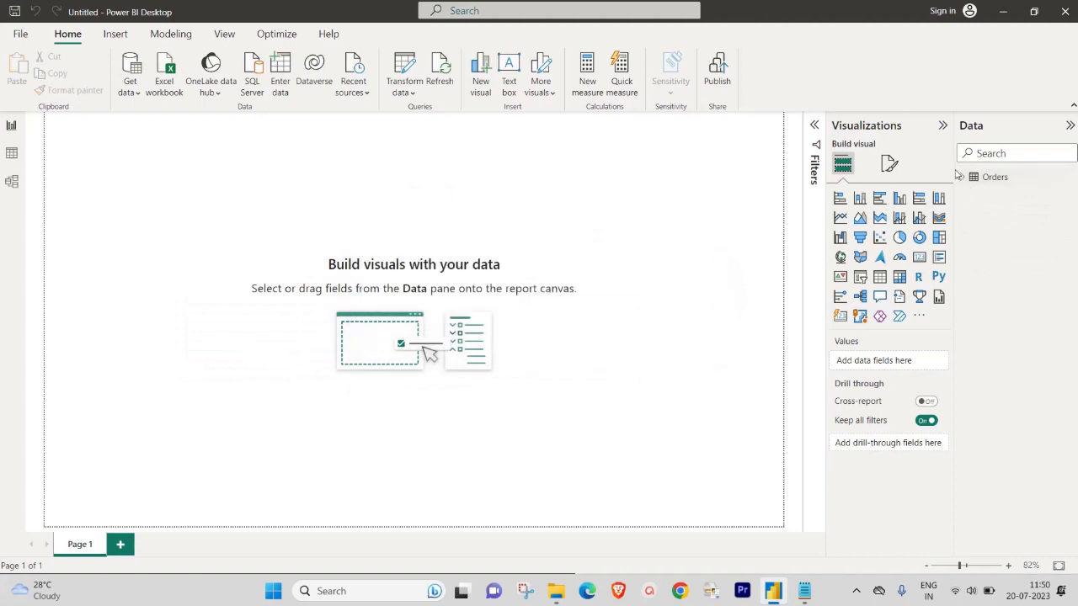
Start a new calculated column in the Orders table, begin naming it Date, and enlarge the formula text.
{"action": "left_click", "coordinate": [990, 178]}
{"action": "right_click", "coordinate": [990, 182]}
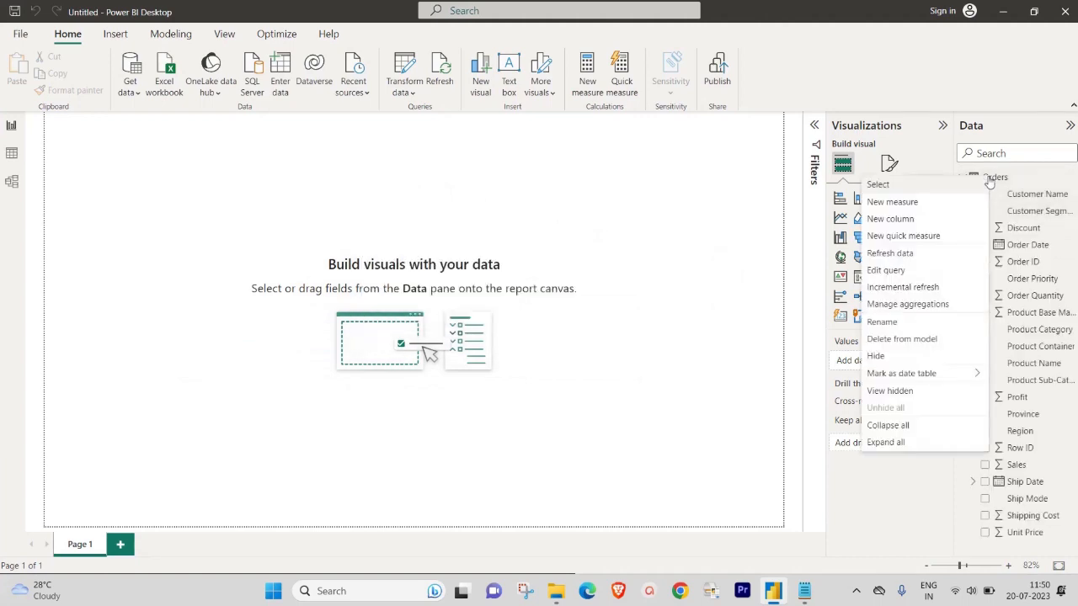
{"action": "left_click", "coordinate": [890, 219]}
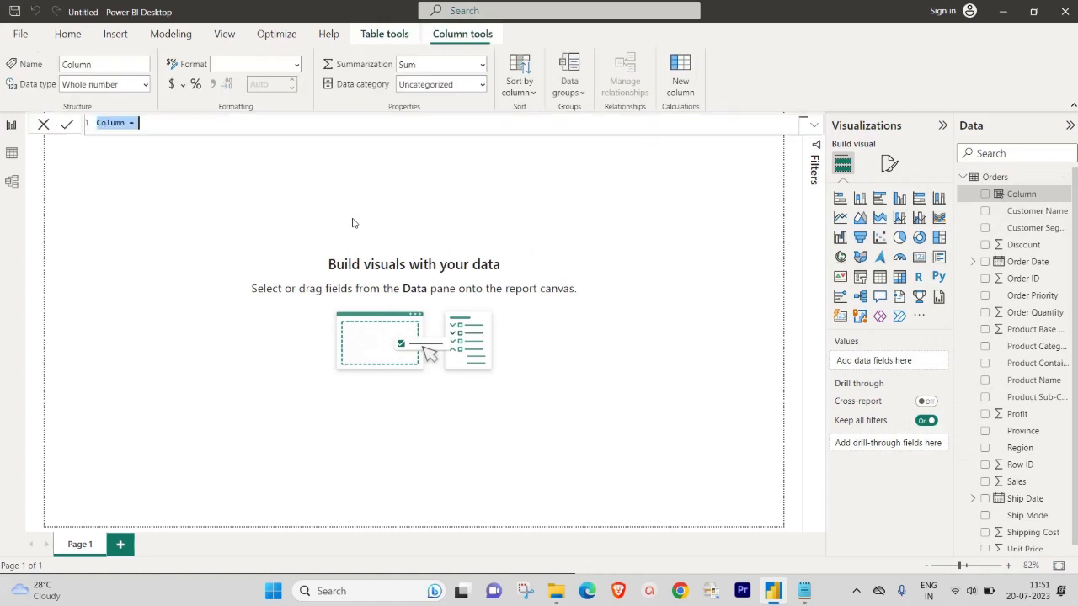
{"action": "type", "text": "Dat"}
{"action": "key", "text": "ctrl+plus"}
{"action": "key", "text": "ctrl+plus"}
{"action": "key", "text": "ctrl+plus"}
{"action": "key", "text": "ctrl+plus"}
{"action": "key", "text": "ctrl+plus"}
{"action": "key", "text": "ctrl+plus"}
{"action": "key", "text": "ctrl+plus"}
{"action": "key", "text": "ctrl+plus"}
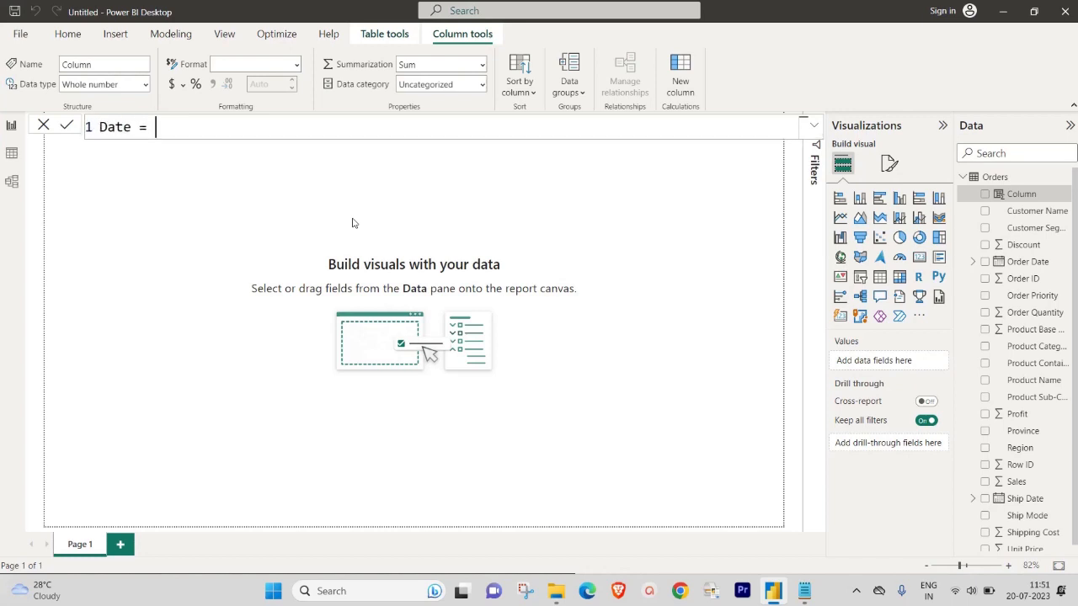
Define the new Orders column with the formula Date = DATE(2023,11,11).
{"action": "type", "text": "e = Date"}
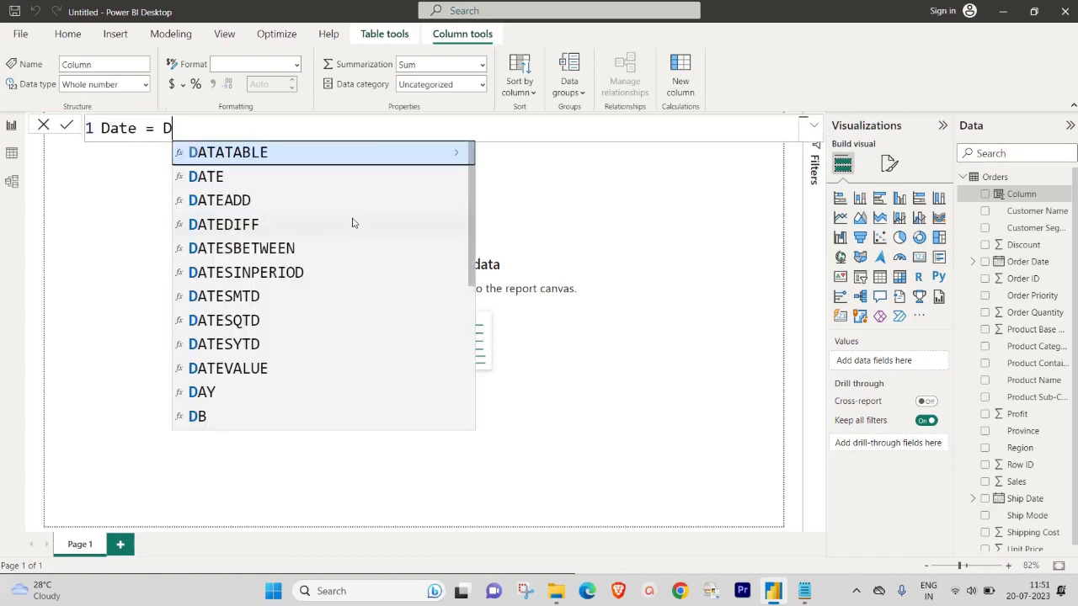
{"action": "key", "text": "Tab"}
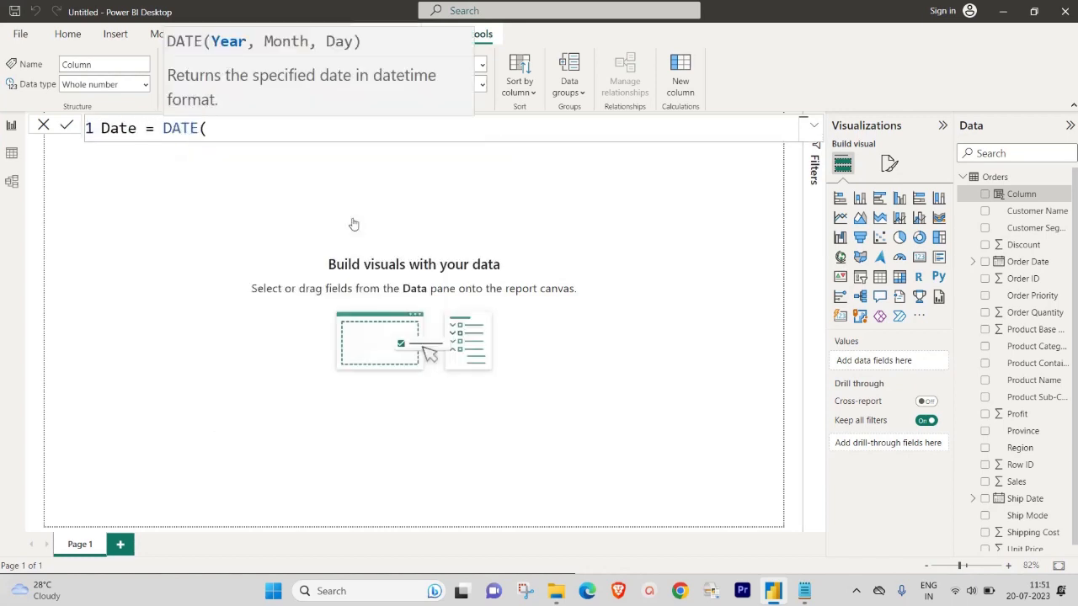
{"action": "type", "text": "2023,11"}
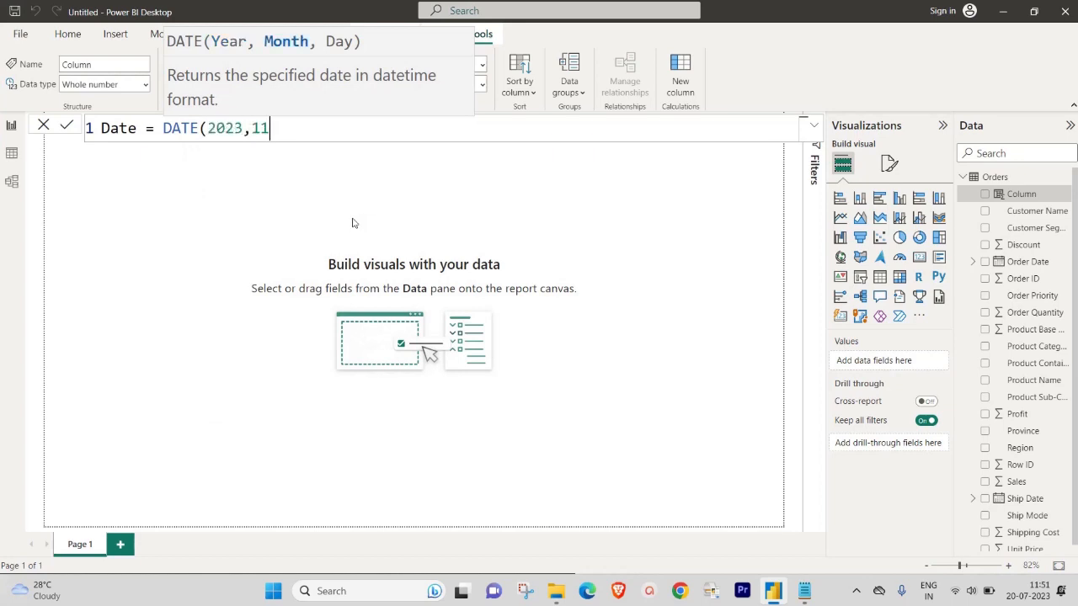
{"action": "type", "text": ",11)"}
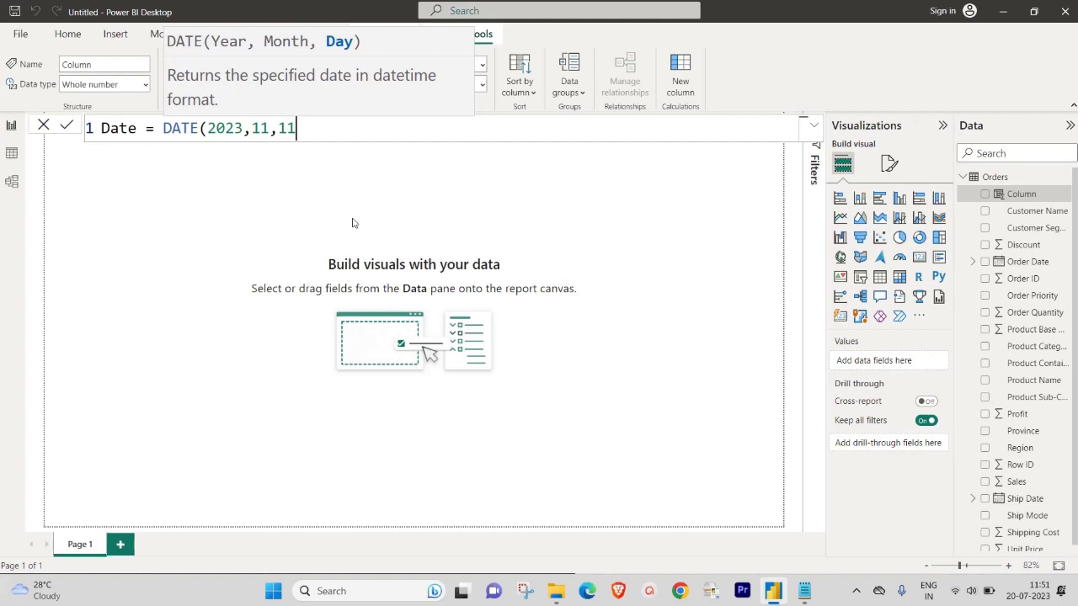
{"action": "key", "text": "Return"}
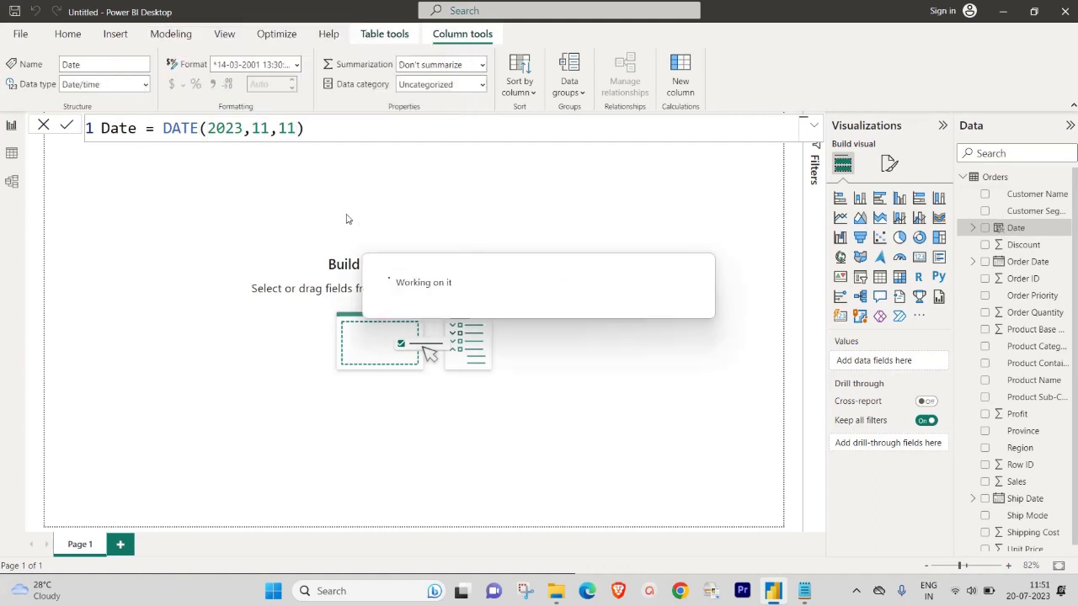
Show the Orders table's data and set the Date column's data type to Date.
{"action": "left_click", "coordinate": [12, 155]}
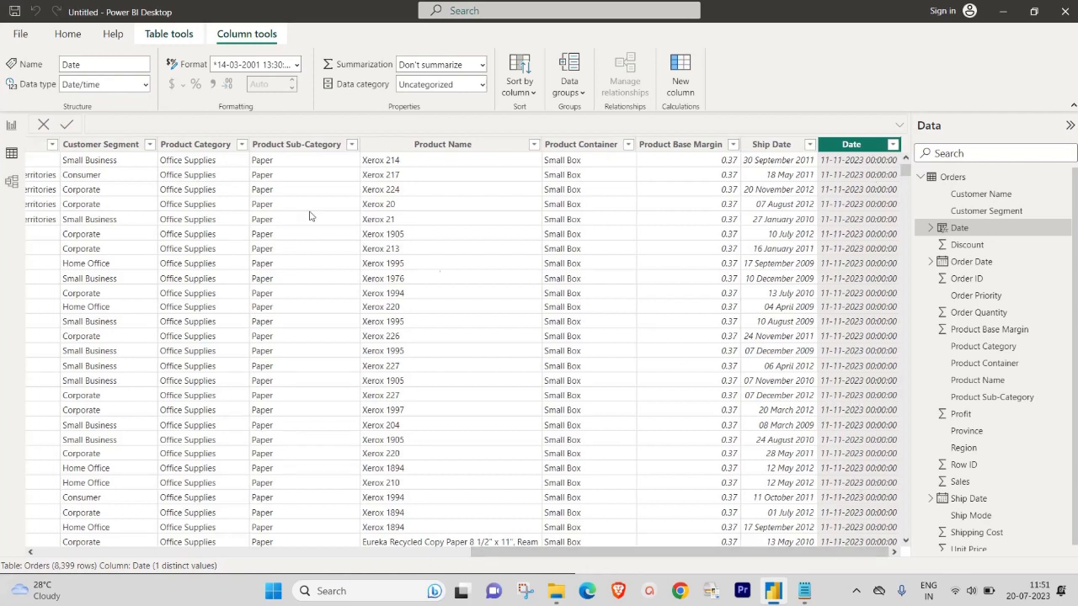
{"action": "left_click", "coordinate": [148, 86]}
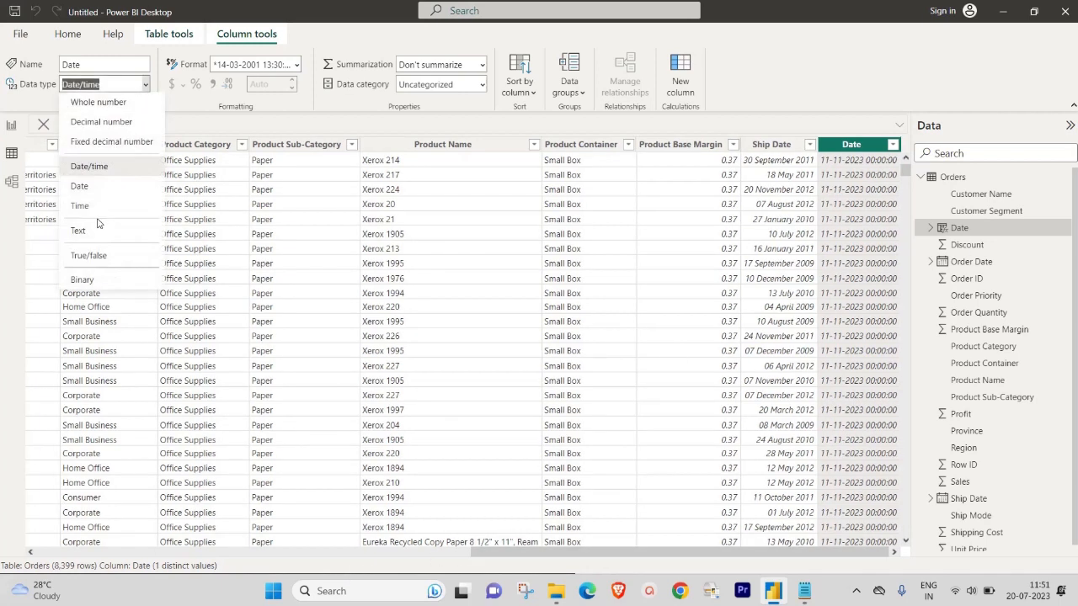
{"action": "left_click", "coordinate": [84, 186]}
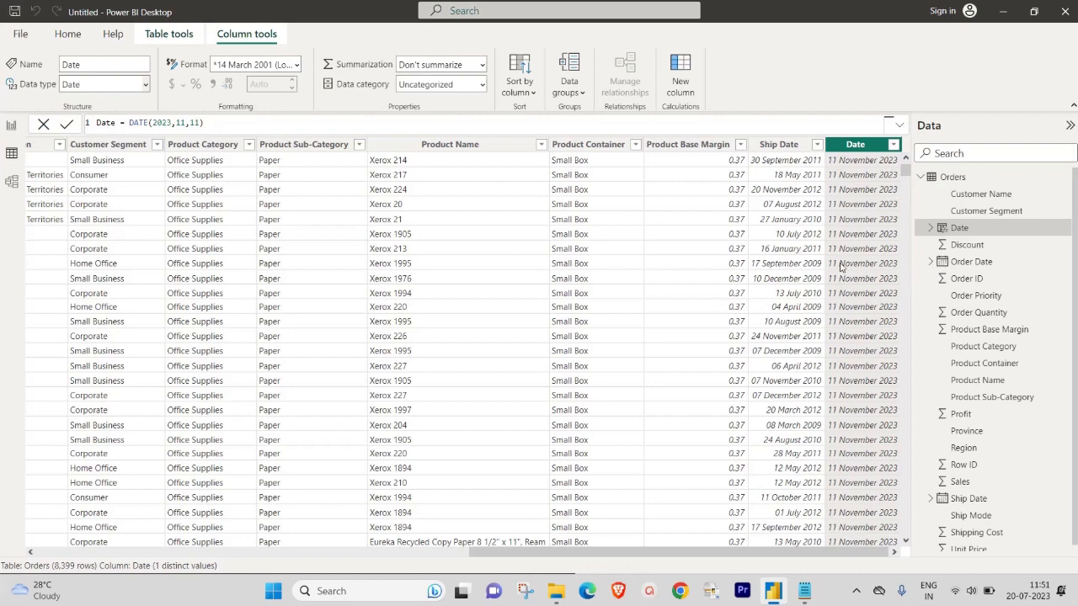
{"action": "scroll", "coordinate": [870, 309], "scroll_direction": "down", "scroll_amount": 10}
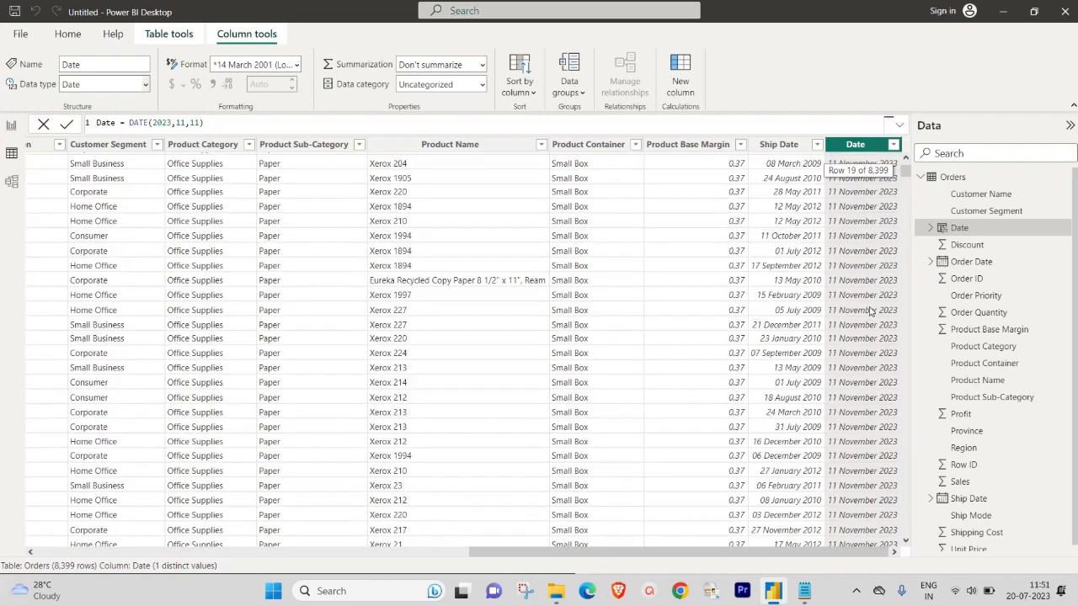
{"action": "scroll", "coordinate": [870, 309], "scroll_direction": "up", "scroll_amount": 14}
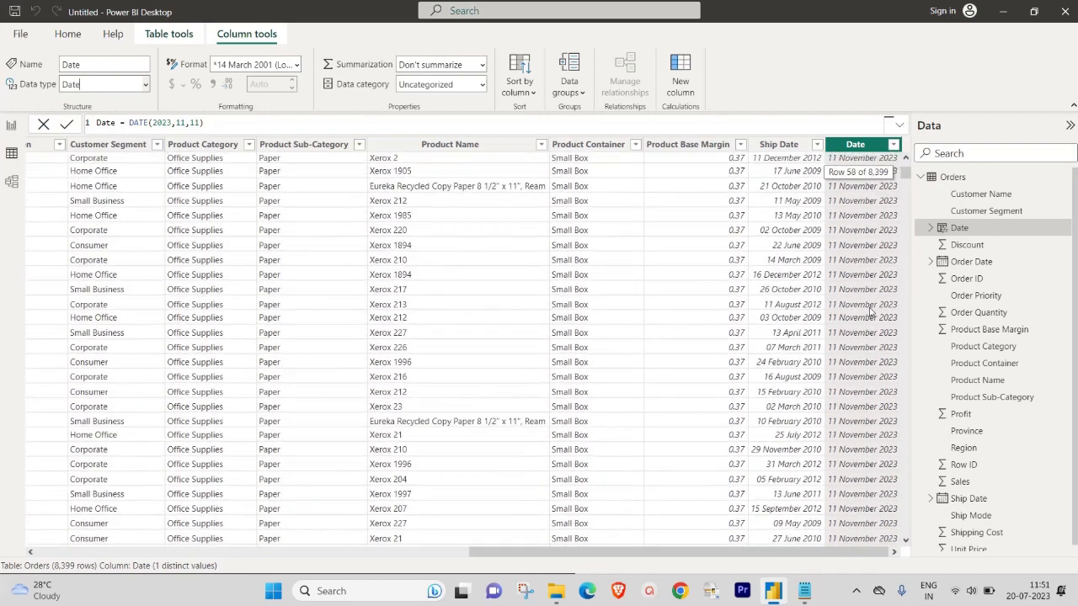
Consult the date and time functions notes and add a calculated column Today = TODAY() to the Orders table.
{"action": "left_click", "coordinate": [804, 590]}
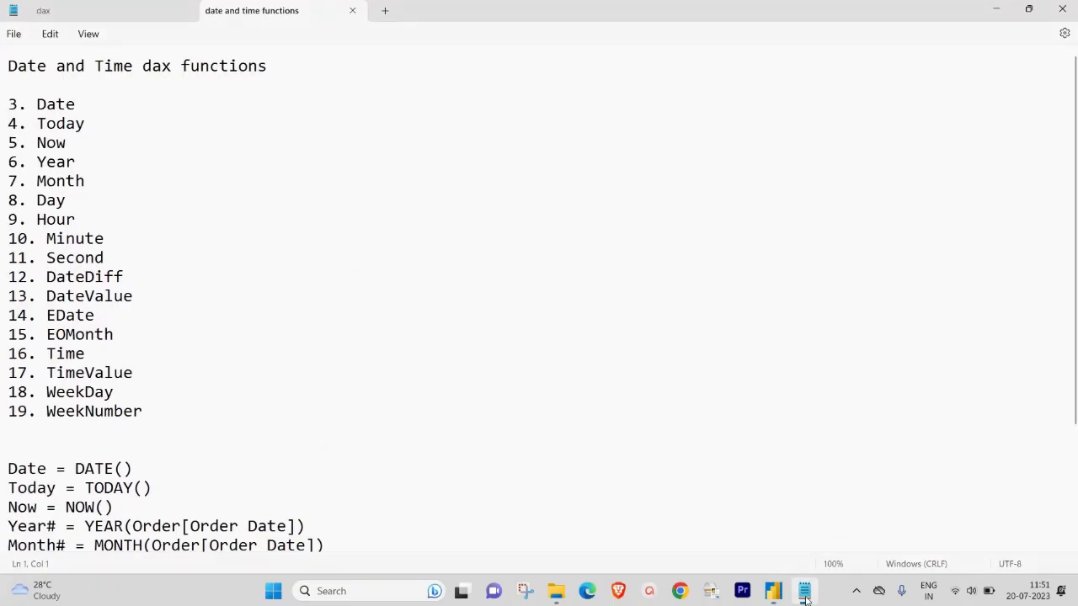
{"action": "left_click", "coordinate": [996, 8]}
{"action": "right_click", "coordinate": [969, 176]}
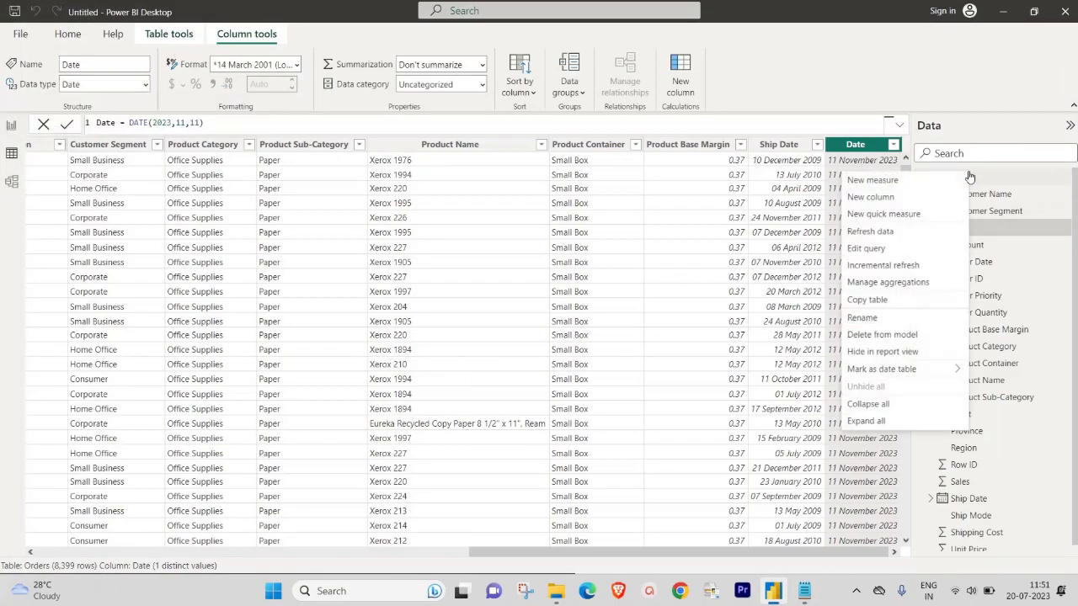
{"action": "left_click", "coordinate": [884, 197]}
{"action": "key", "text": "BackSpace"}
{"action": "type", "text": "Today"}
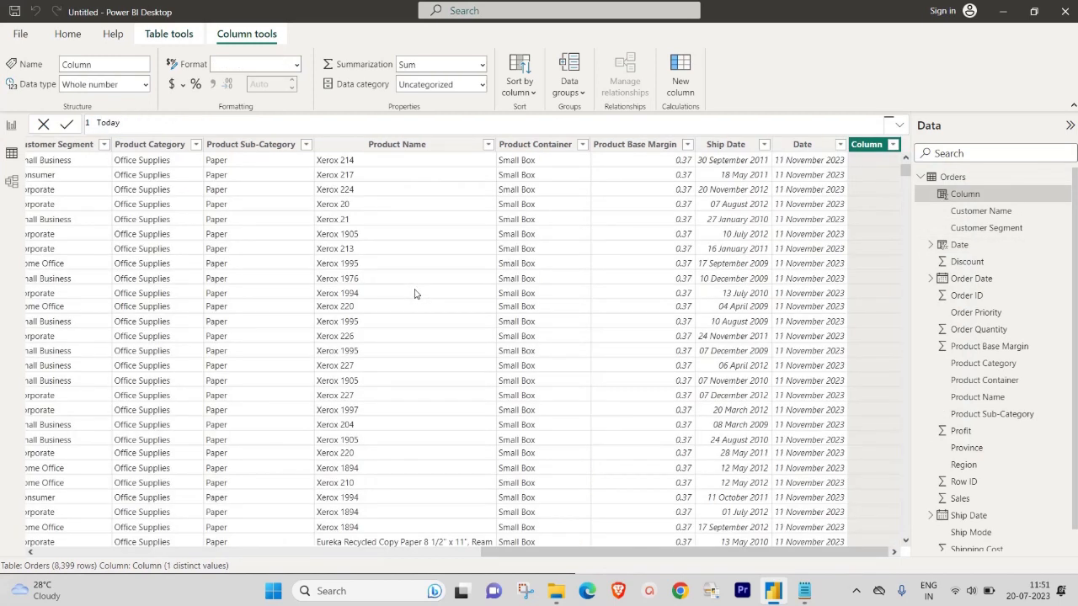
{"action": "type", "text": " = Tod"}
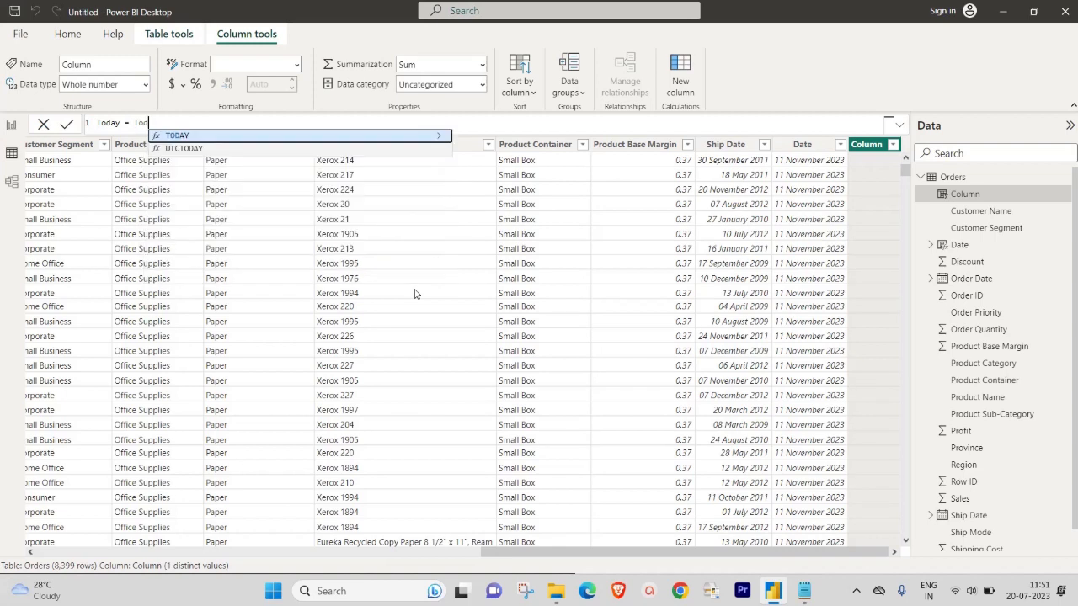
{"action": "key", "text": "Tab"}
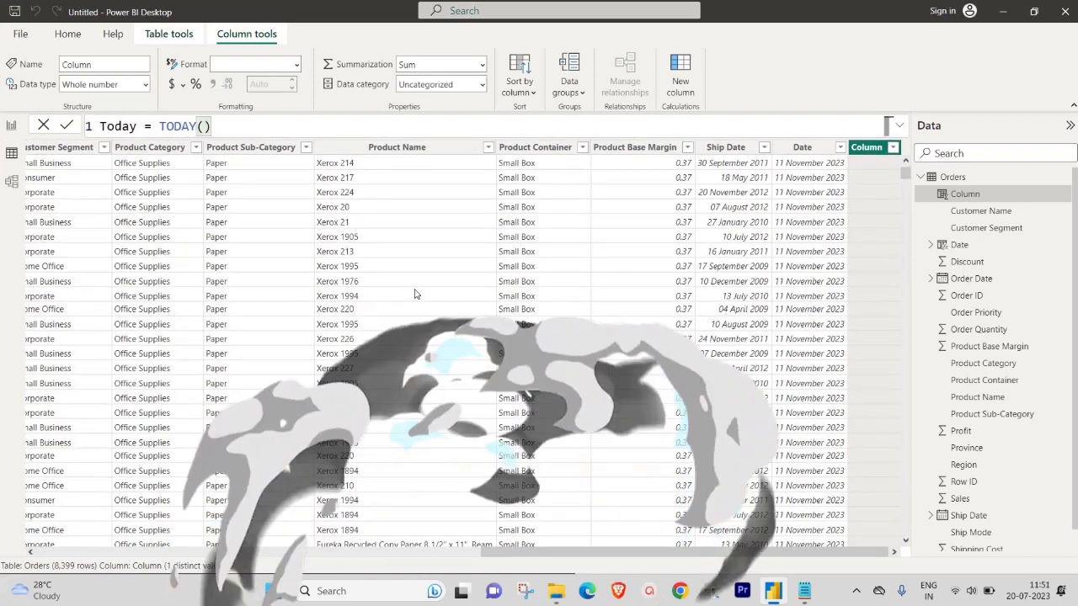
{"action": "key", "text": "Return"}
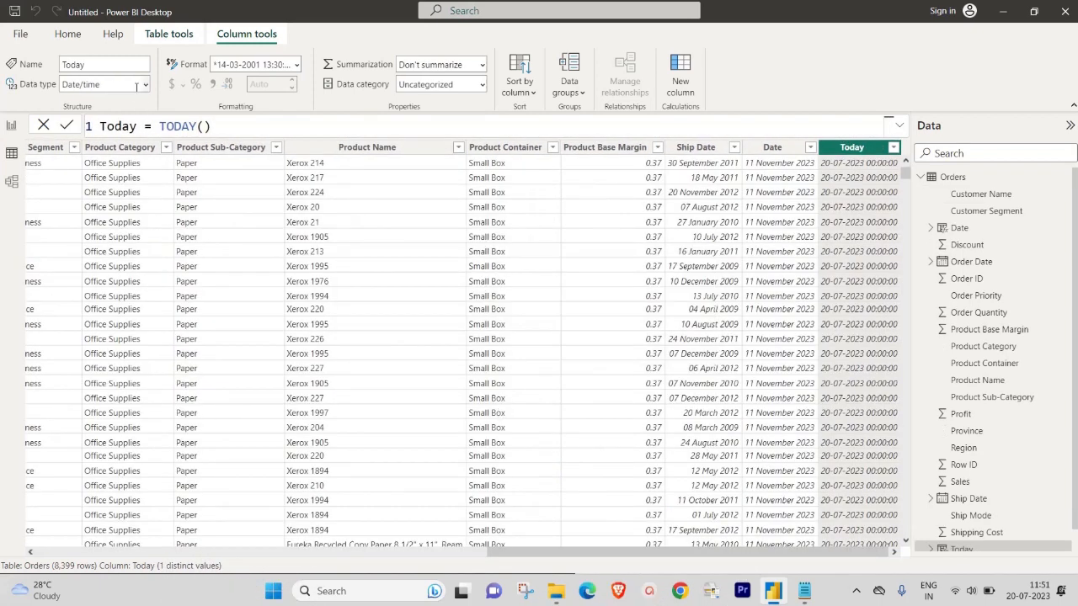
Set the Today column's data type to Date.
{"action": "left_click", "coordinate": [145, 82]}
{"action": "left_click", "coordinate": [79, 186]}
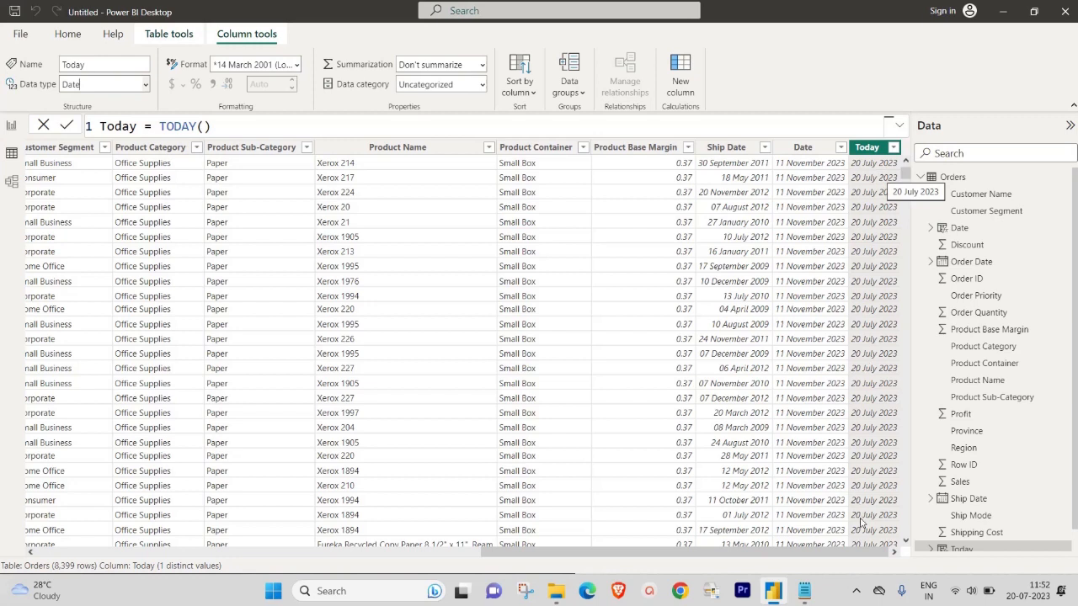
{"action": "left_click_drag", "start_coordinate": [760, 553], "coordinate": [763, 552]}
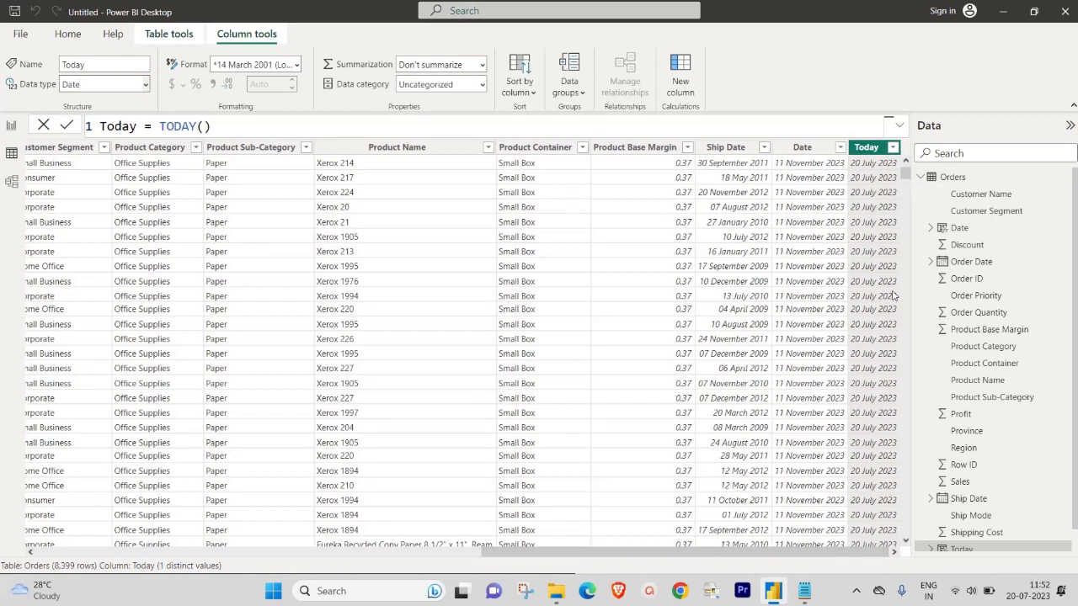
Check the date and time functions notes and add a calculated column Now = NOW() to the Orders table.
{"action": "left_click", "coordinate": [804, 592]}
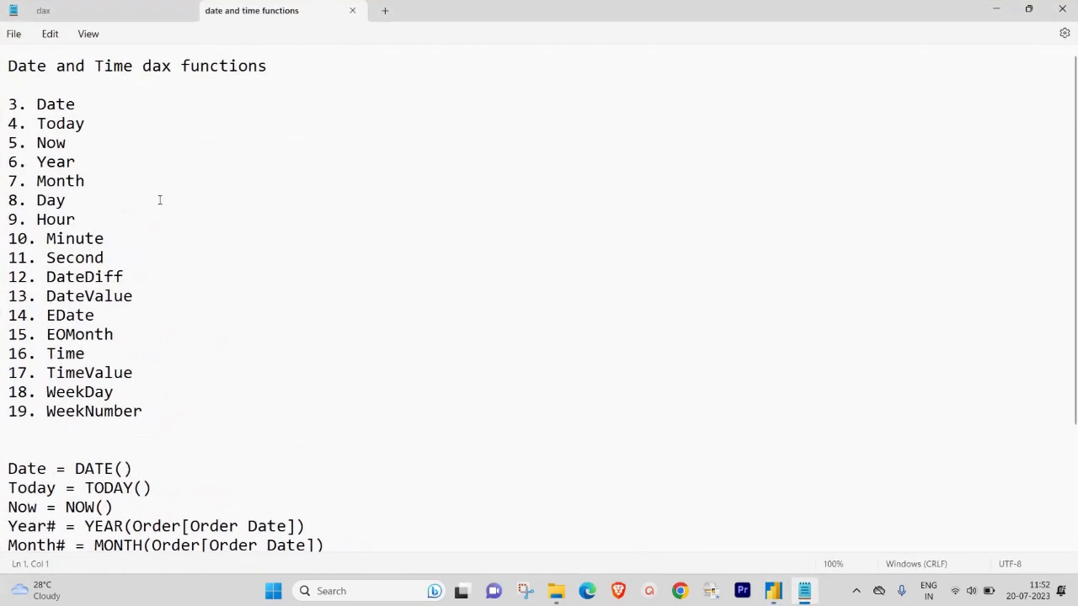
{"action": "left_click", "coordinate": [995, 10]}
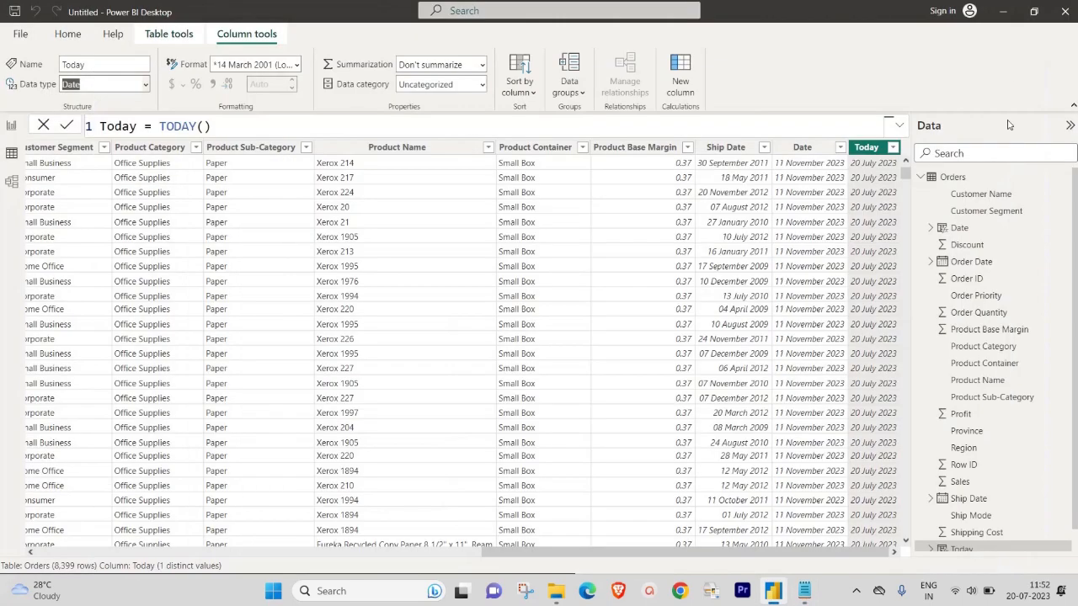
{"action": "right_click", "coordinate": [960, 179]}
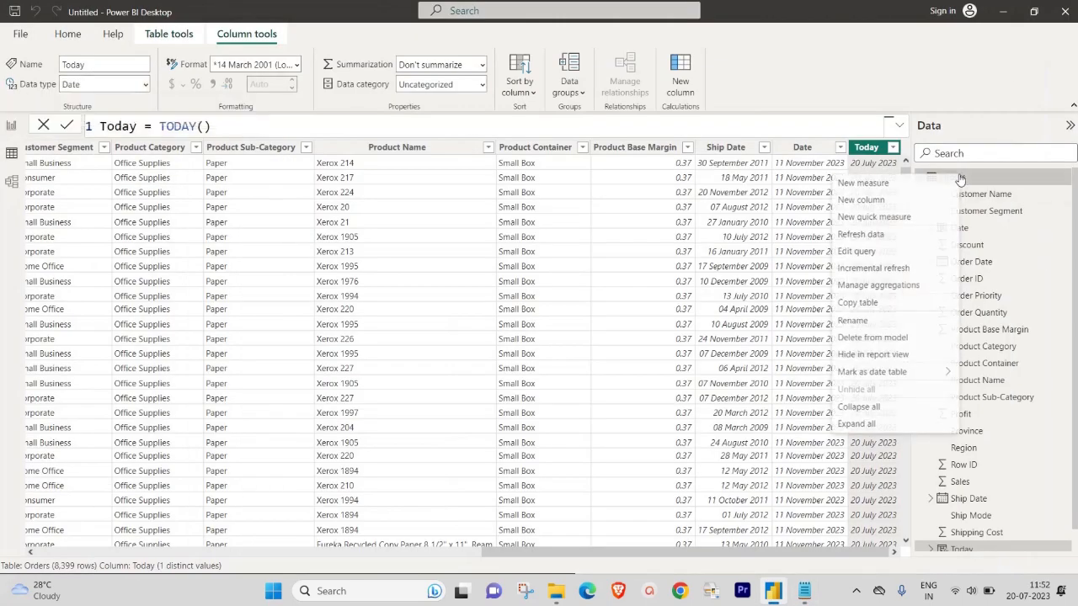
{"action": "left_click", "coordinate": [909, 201]}
{"action": "type", "text": "No"}
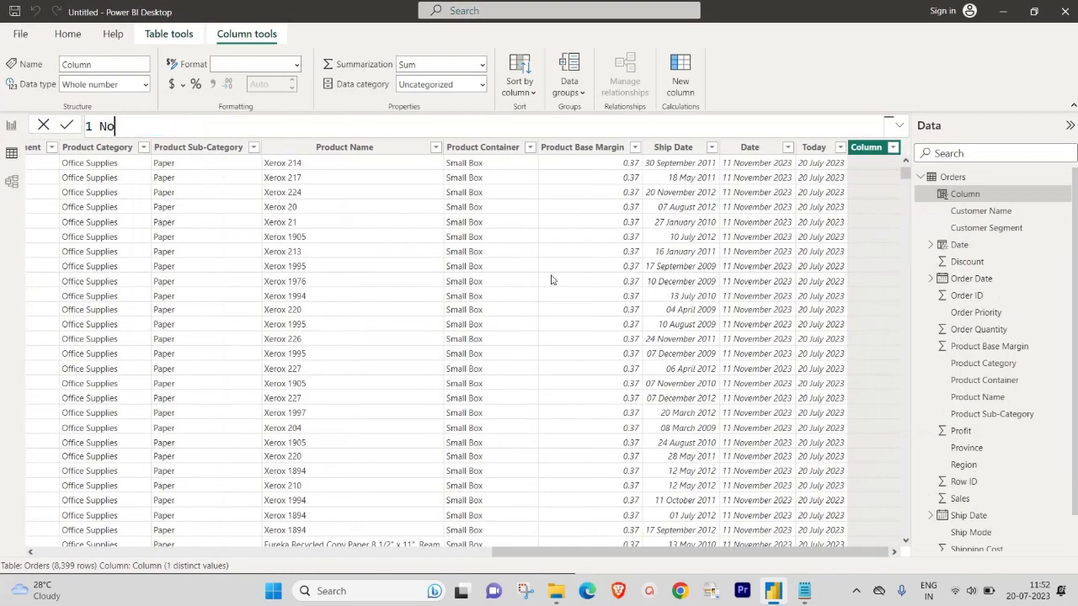
{"action": "type", "text": "w = Now"}
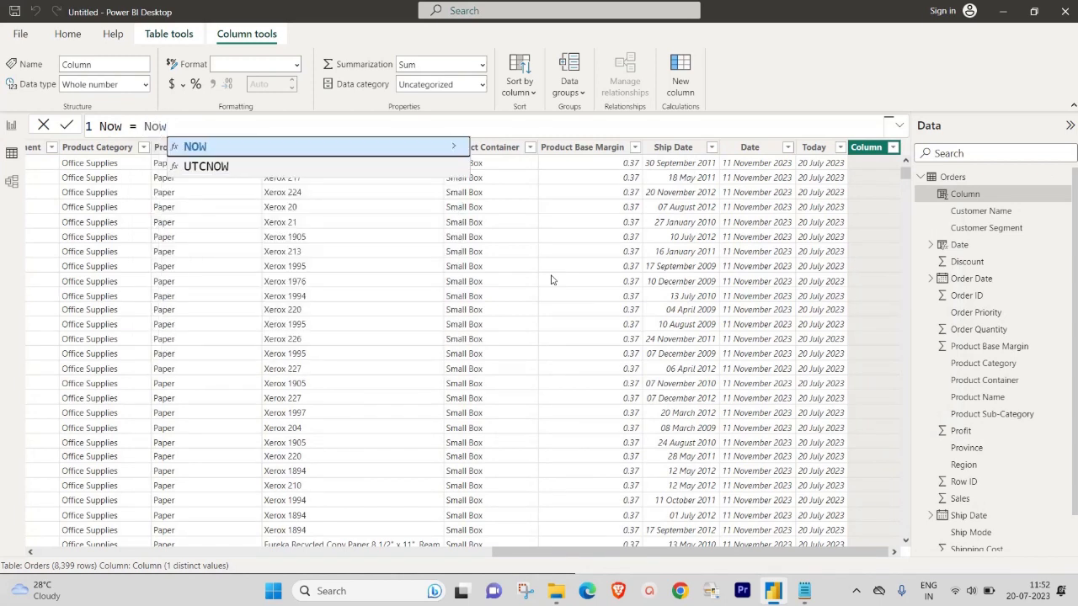
{"action": "key", "text": "Tab"}
{"action": "type", "text": ")"}
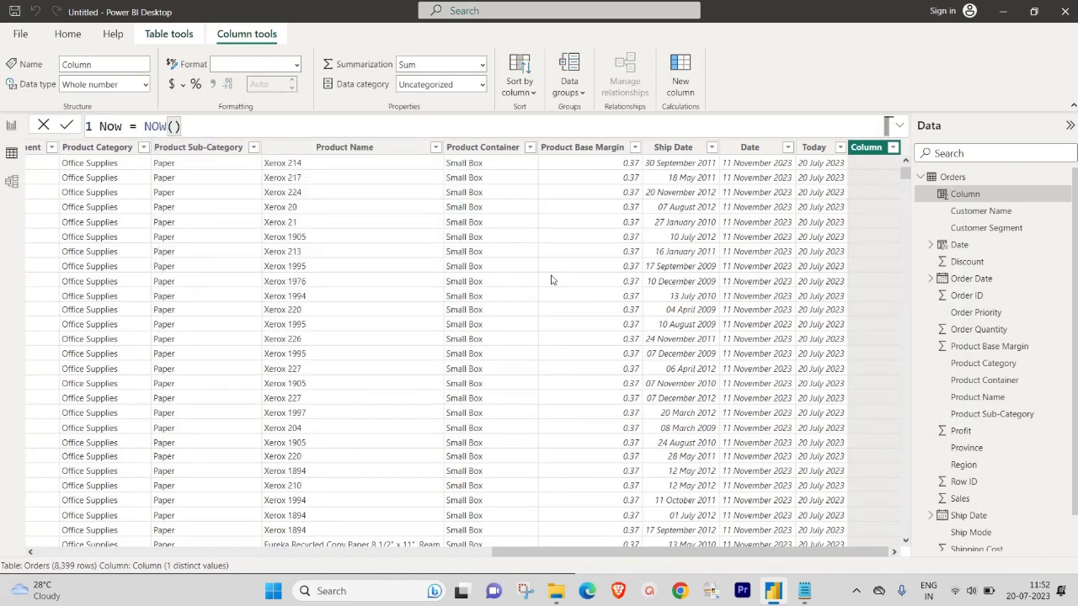
{"action": "key", "text": "Return"}
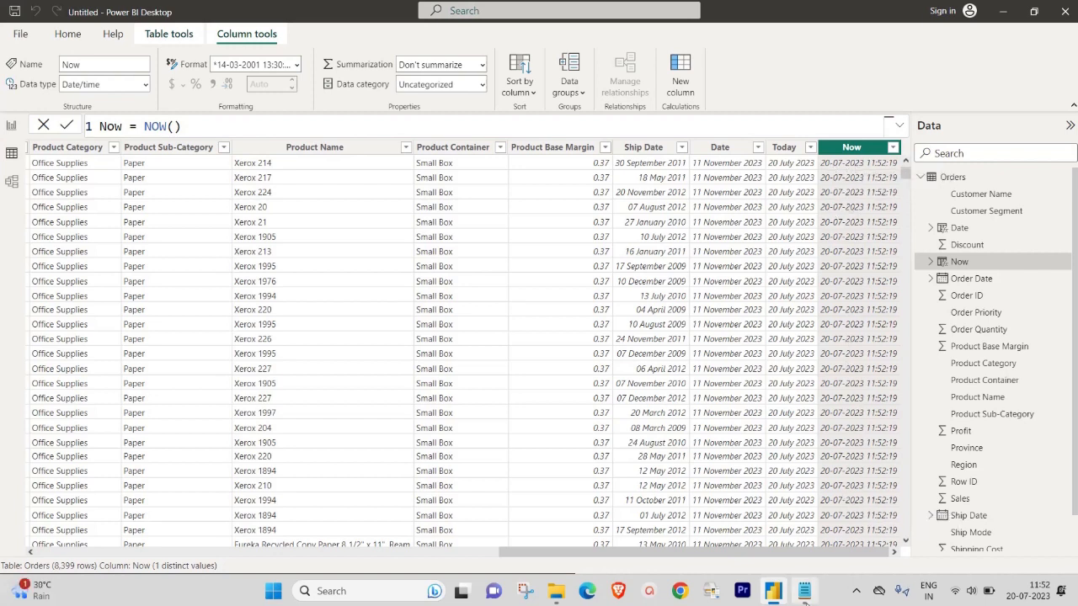
Check the function notes, create another calculated column in Orders, name it year and begin its formula with the YEAR function.
{"action": "left_click", "coordinate": [804, 591]}
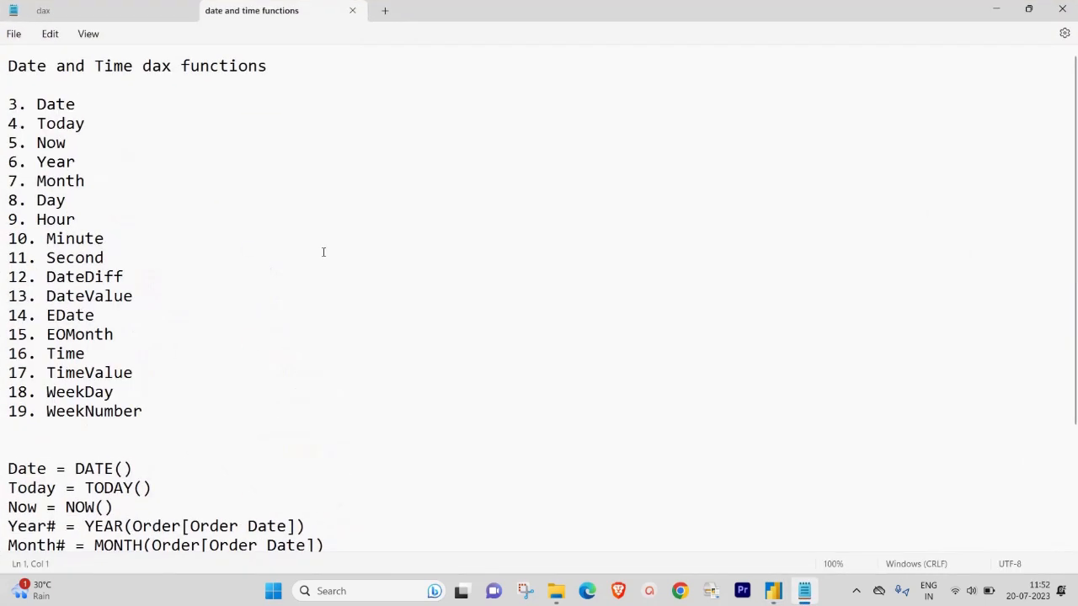
{"action": "left_click", "coordinate": [996, 10]}
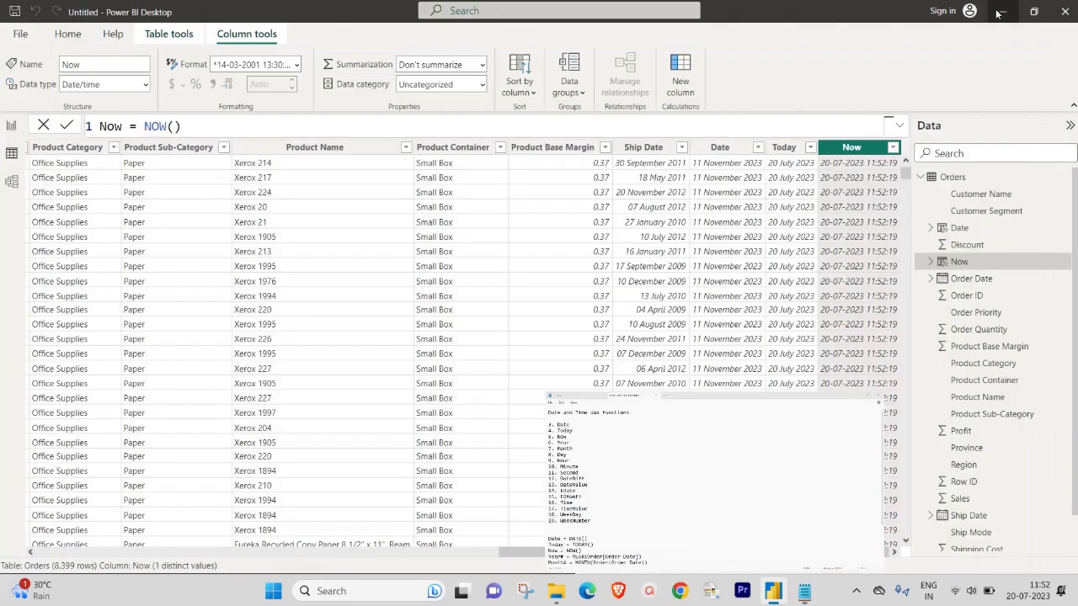
{"action": "right_click", "coordinate": [969, 182]}
{"action": "left_click", "coordinate": [894, 210]}
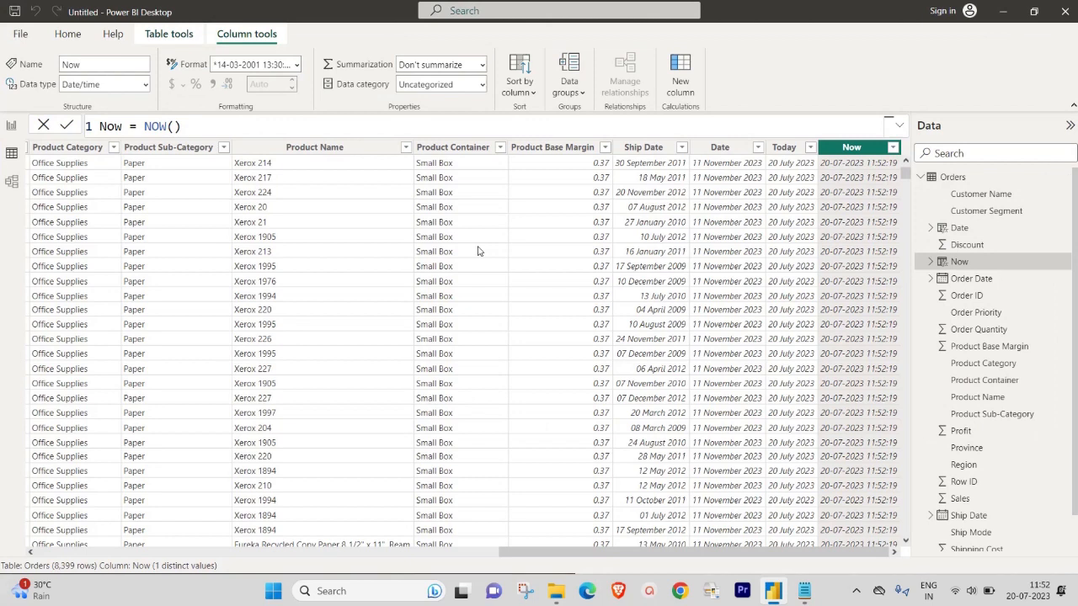
{"action": "type", "text": "yea"}
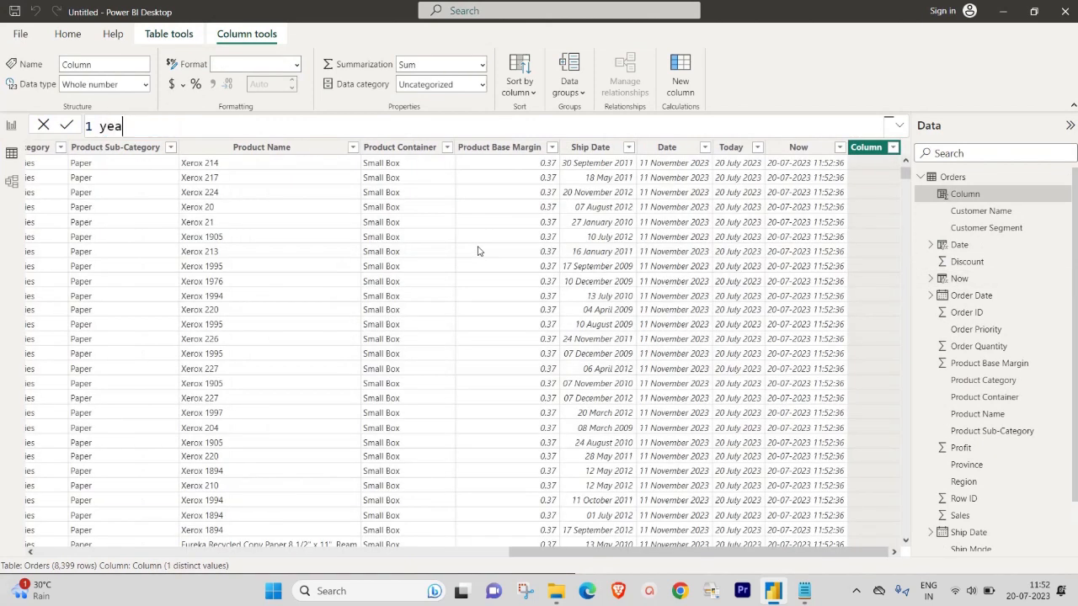
{"action": "type", "text": "r = Yerar"}
{"action": "key", "text": "BackSpace"}
{"action": "key", "text": "BackSpace"}
{"action": "key", "text": "BackSpace"}
{"action": "key", "text": "Tab"}
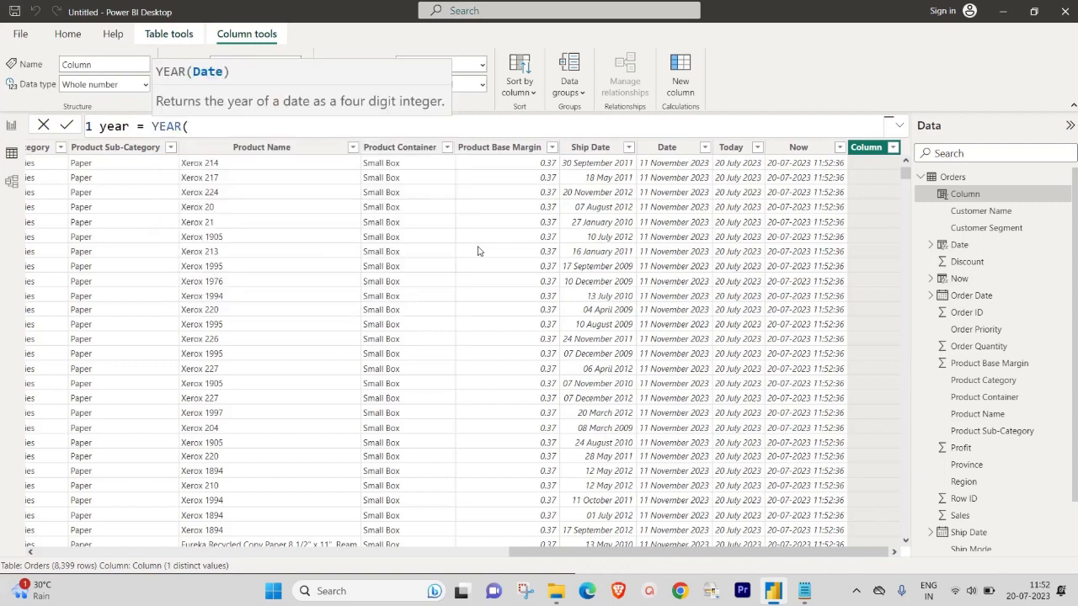
Complete the year column's formula with Orders[Order Date] as the YEAR argument and commit it.
{"action": "left_click_drag", "start_coordinate": [667, 552], "coordinate": [215, 539]}
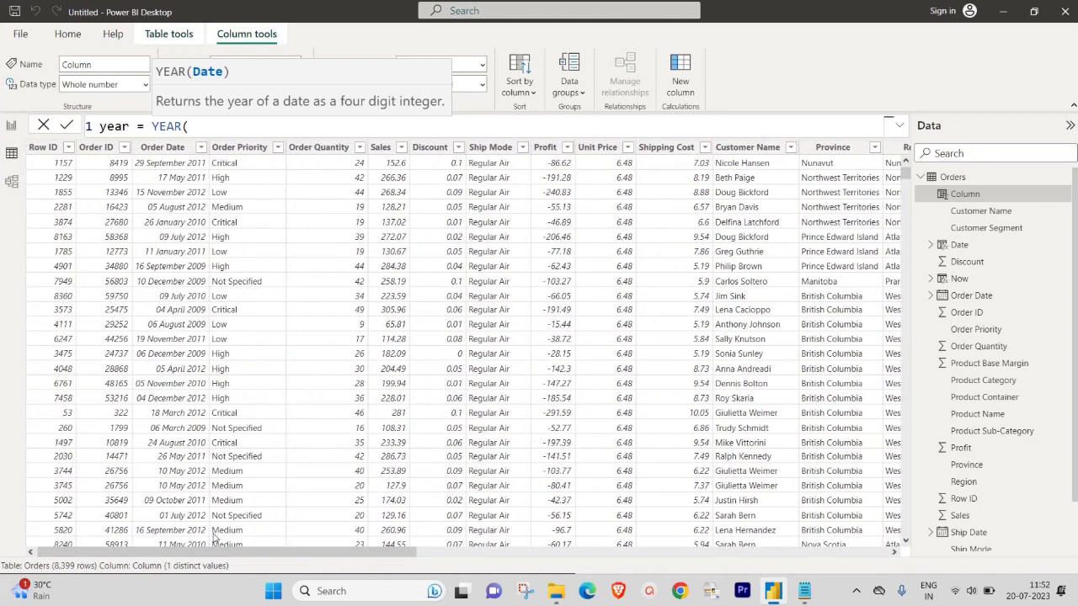
{"action": "type", "text": "order"}
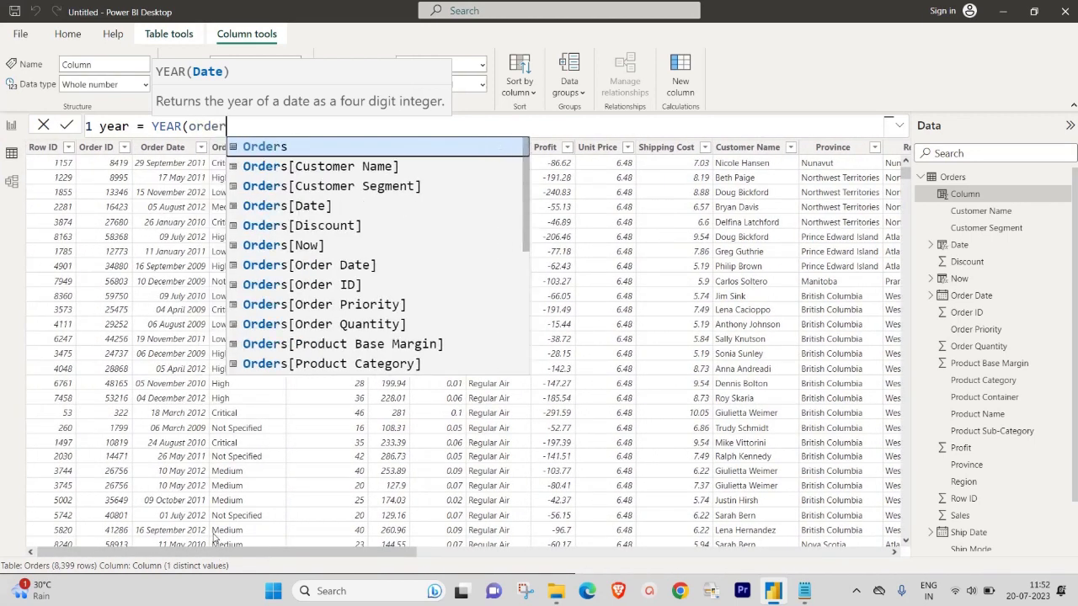
{"action": "key", "text": "Down"}
{"action": "key", "text": "Down"}
{"action": "key", "text": "Down"}
{"action": "key", "text": "Down"}
{"action": "key", "text": "Down"}
{"action": "key", "text": "Down"}
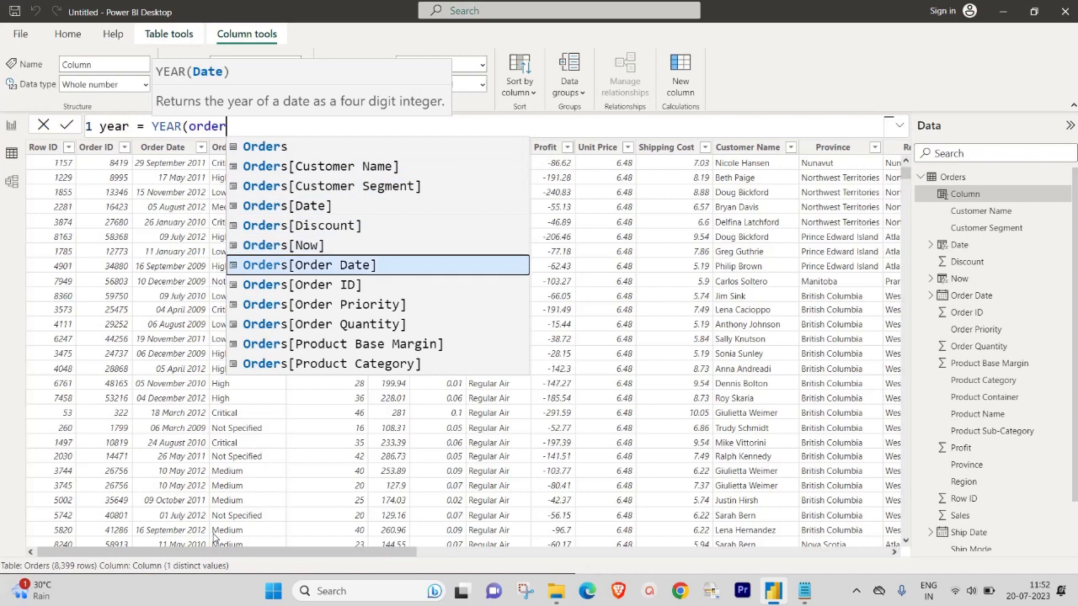
{"action": "key", "text": "Tab"}
{"action": "type", "text": ")"}
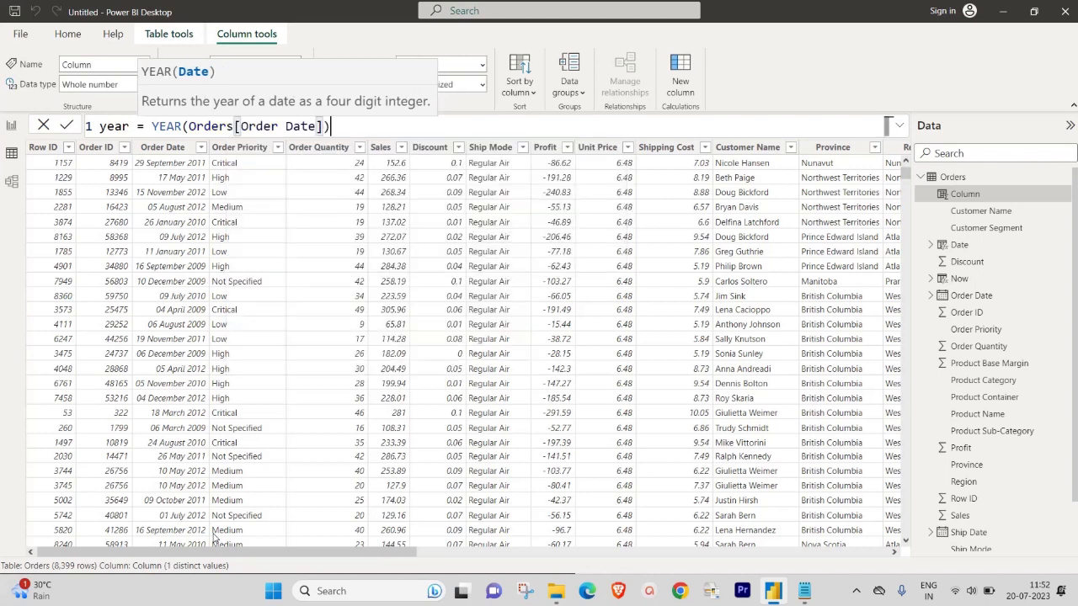
{"action": "key", "text": "Return"}
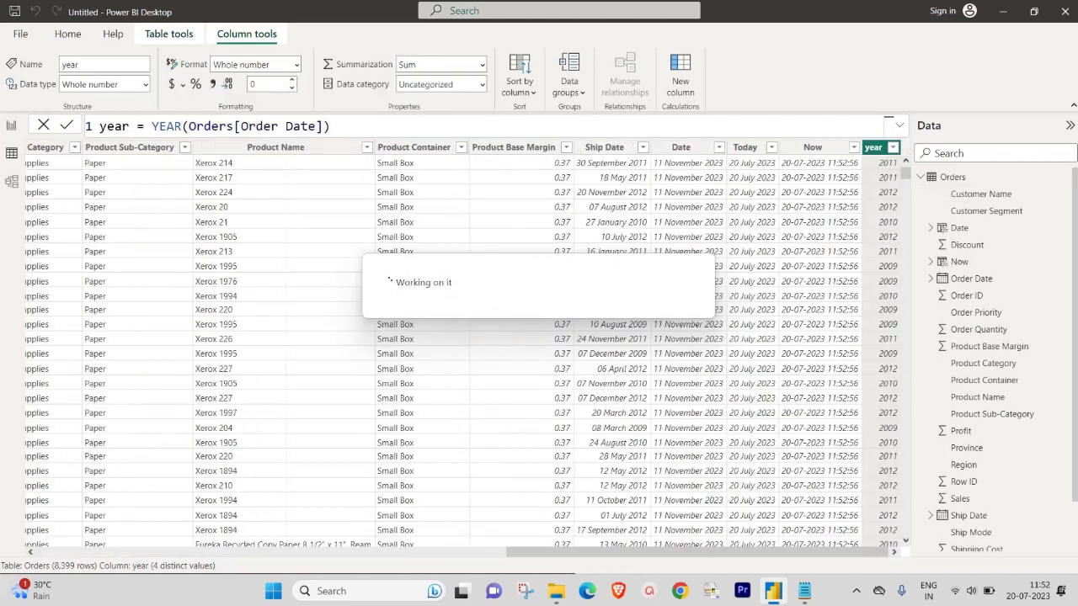
{"action": "left_click_drag", "start_coordinate": [709, 554], "coordinate": [814, 562]}
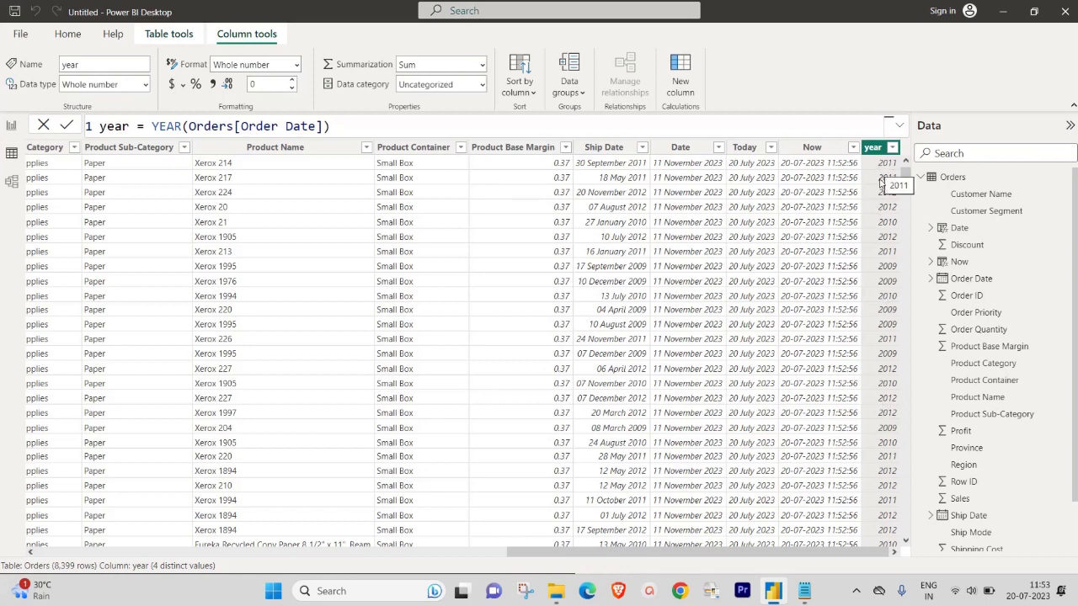
Check the function notes and add a calculated column Month = MONTH(Orders[Order Date]) to the Orders table.
{"action": "left_click", "coordinate": [805, 596]}
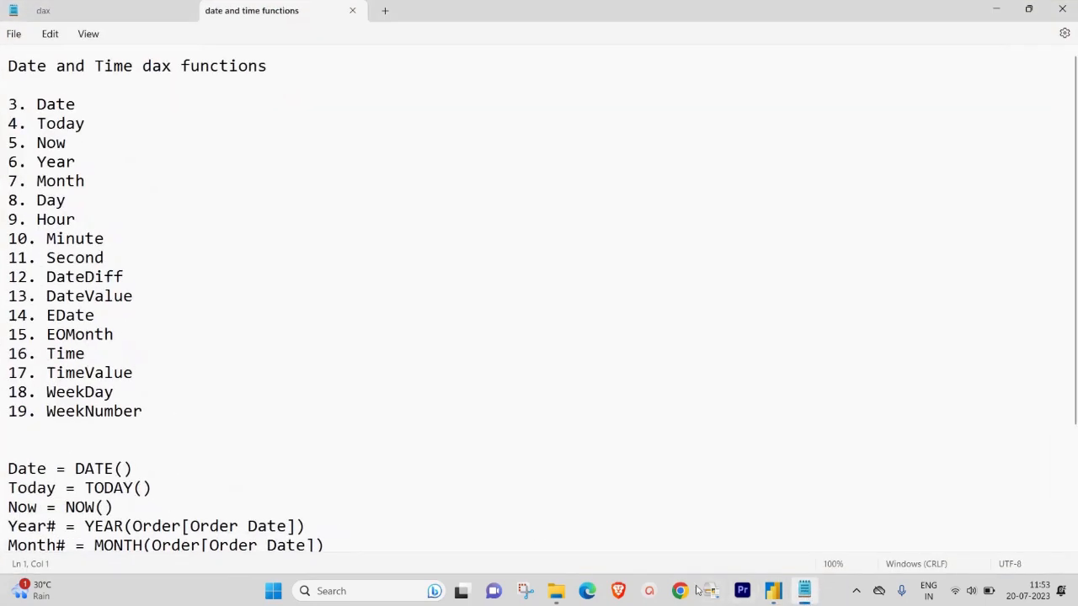
{"action": "left_click", "coordinate": [996, 10]}
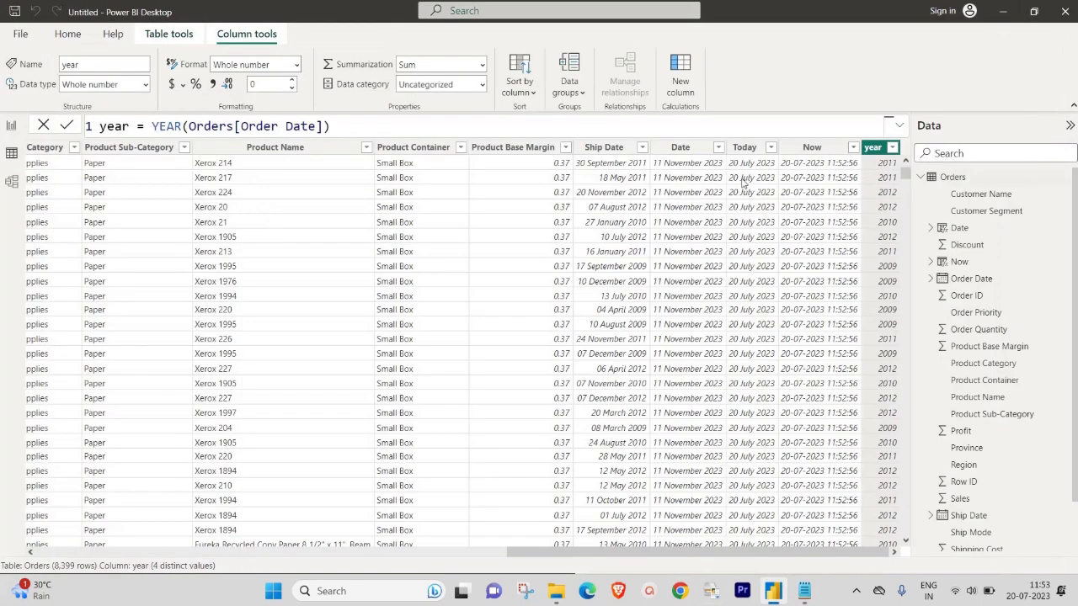
{"action": "right_click", "coordinate": [973, 179]}
{"action": "left_click", "coordinate": [913, 207]}
{"action": "key", "text": "ctrl+a"}
{"action": "type", "text": "MO"}
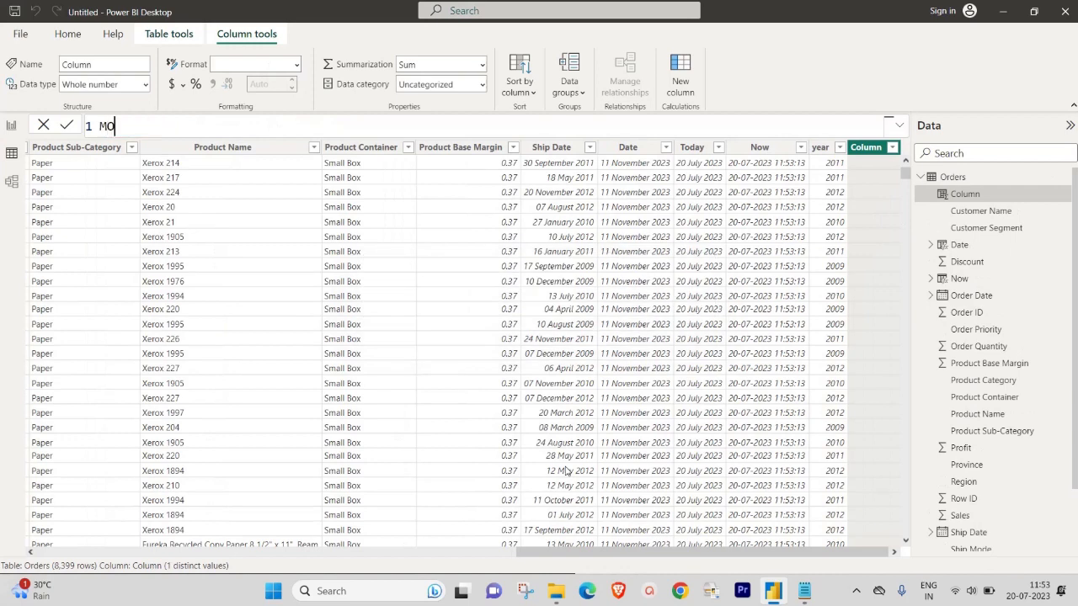
{"action": "key", "text": "BackSpace"}
{"action": "type", "text": "onth = mont"}
{"action": "key", "text": "Tab"}
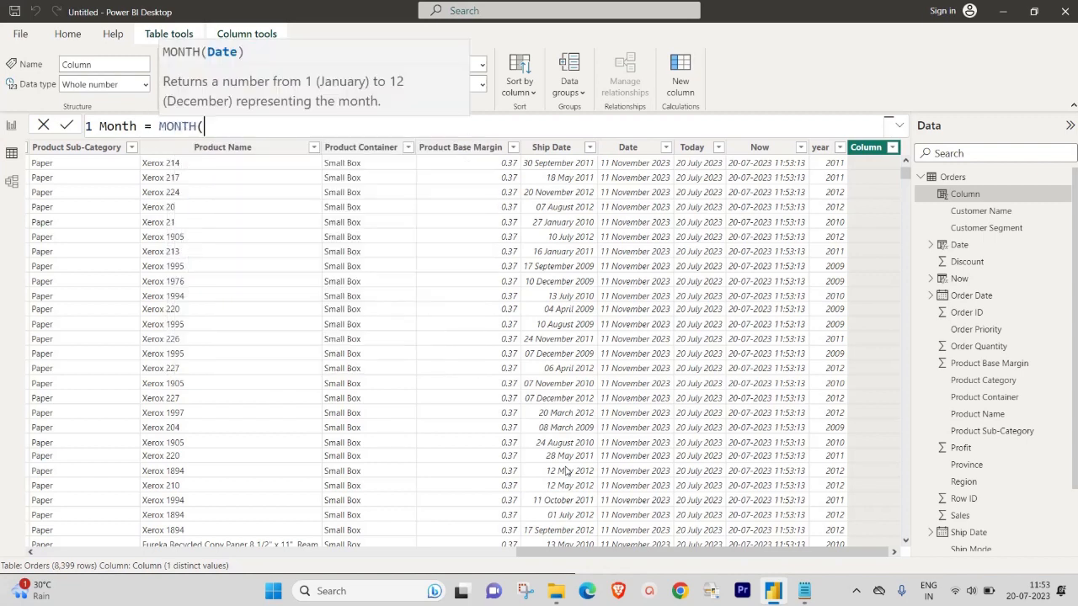
{"action": "type", "text": "order"}
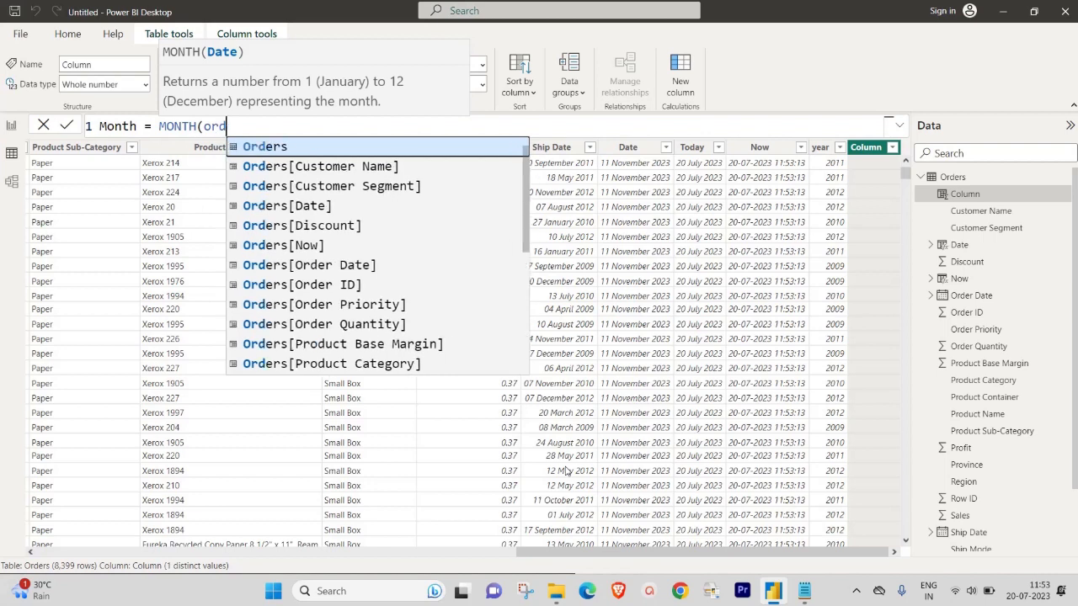
{"action": "left_click", "coordinate": [388, 268]}
{"action": "type", "text": ")"}
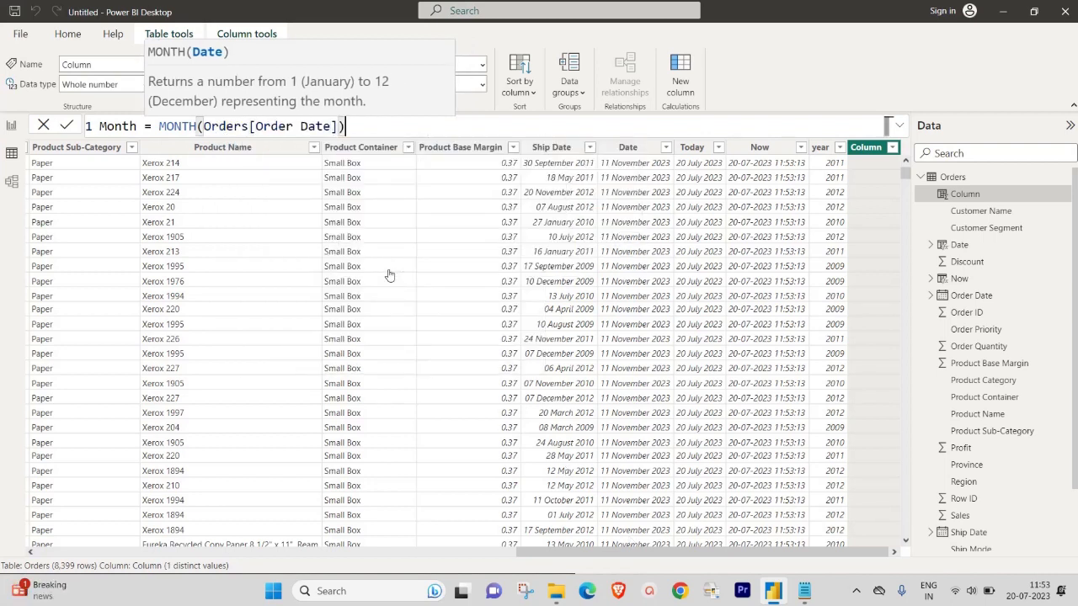
{"action": "key", "text": "Return"}
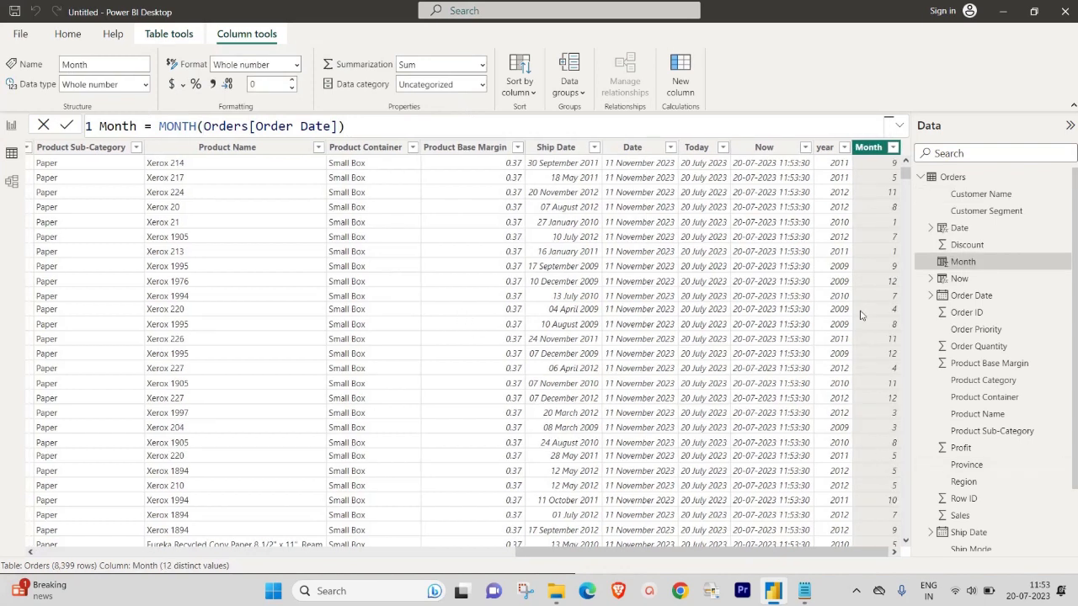
Check the function notes, create a new calculated column in Orders named Day and begin its formula with the DAY function.
{"action": "left_click", "coordinate": [805, 591]}
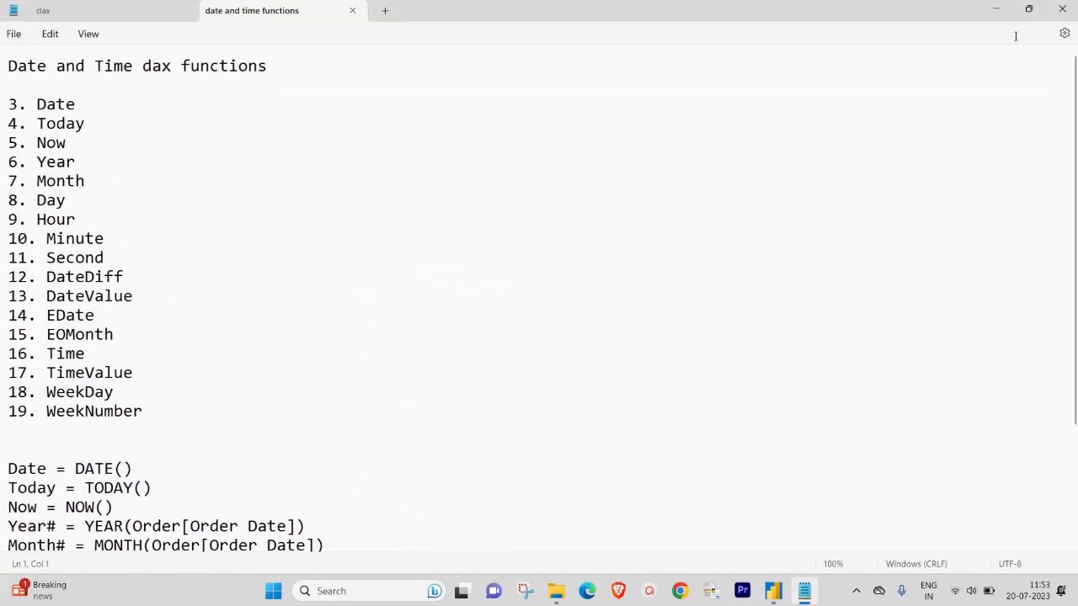
{"action": "left_click", "coordinate": [996, 8]}
{"action": "right_click", "coordinate": [1000, 180]}
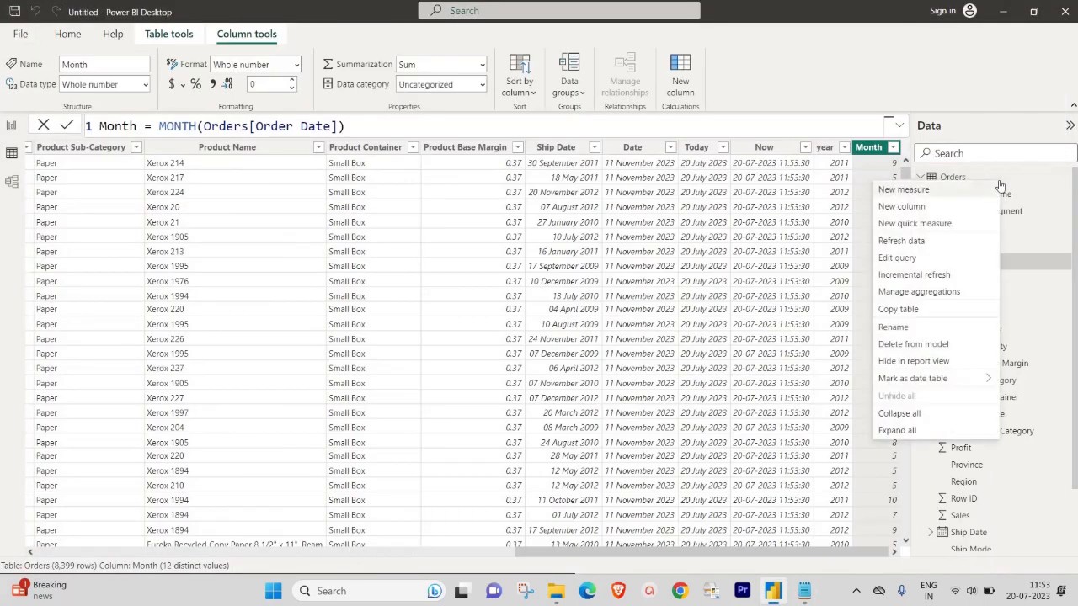
{"action": "left_click", "coordinate": [918, 207]}
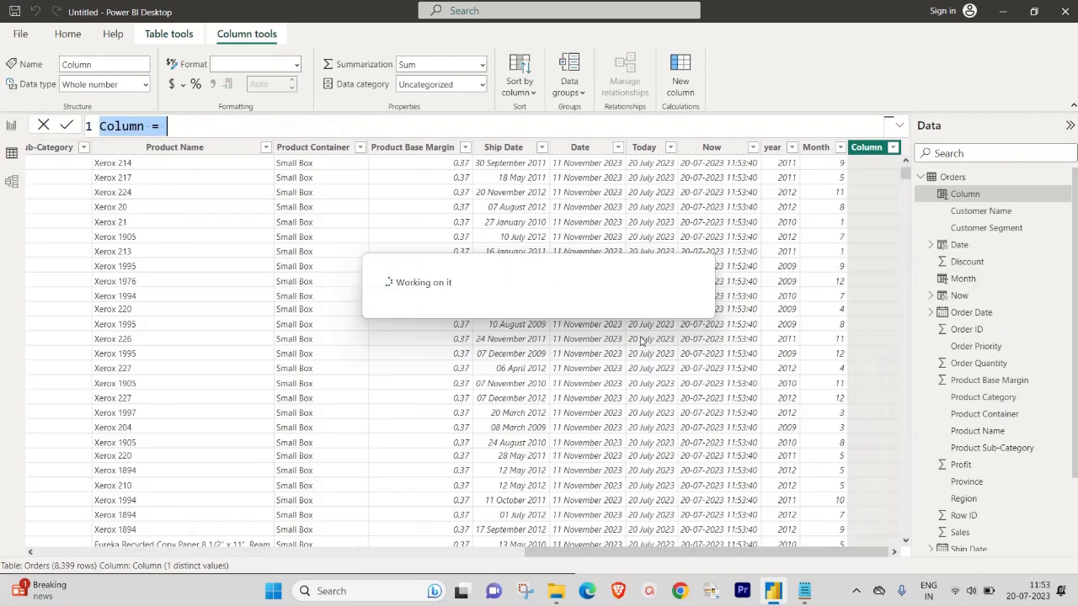
{"action": "type", "text": "Day"}
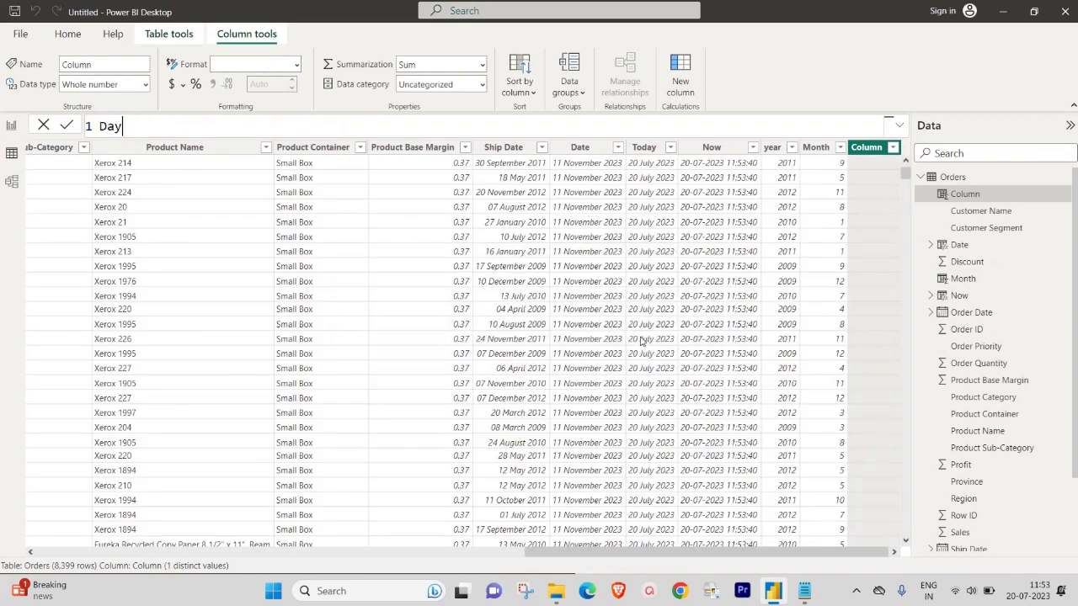
{"action": "type", "text": " = day"}
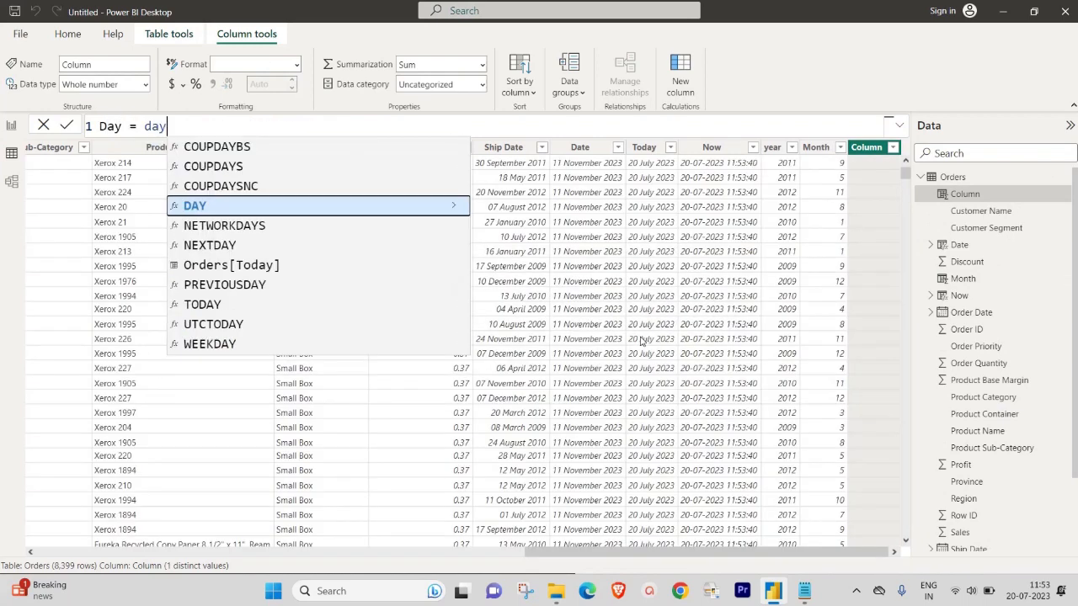
{"action": "key", "text": "Tab"}
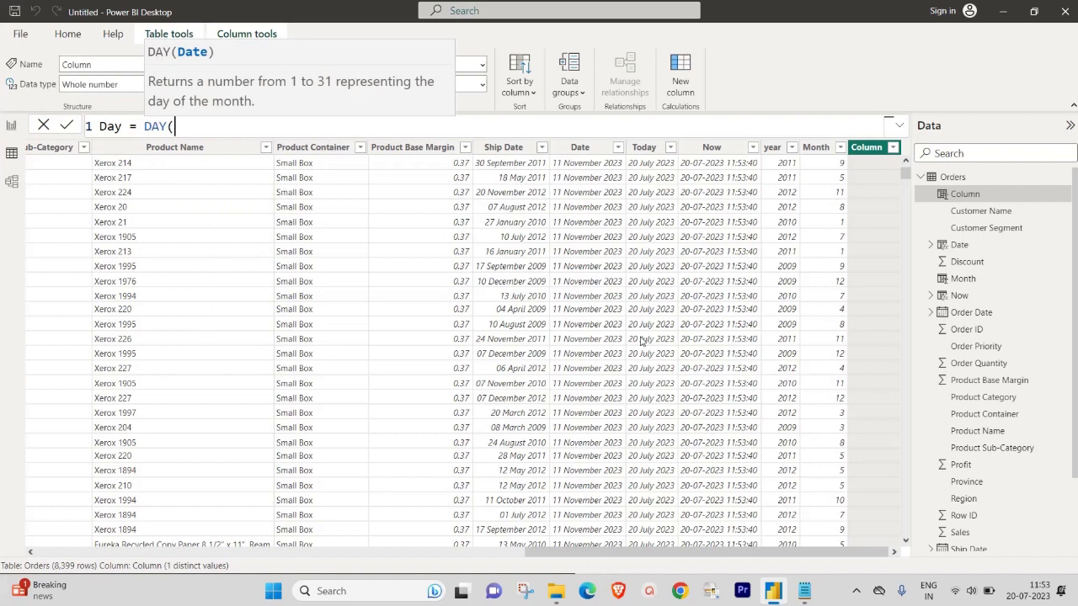
Complete the Day column's formula with Orders[Order Date] as the DAY argument and commit it.
{"action": "type", "text": "order"}
{"action": "key", "text": "Down"}
{"action": "key", "text": "Down"}
{"action": "key", "text": "Down"}
{"action": "key", "text": "Down"}
{"action": "key", "text": "Down"}
{"action": "key", "text": "Down"}
{"action": "key", "text": "Down"}
{"action": "key", "text": "Tab"}
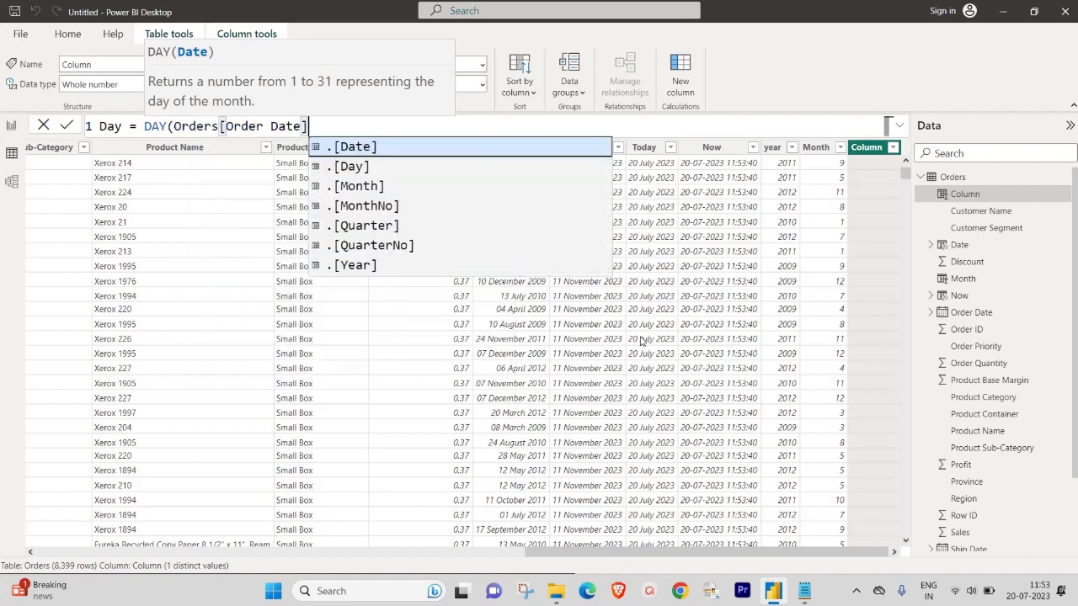
{"action": "type", "text": ")"}
{"action": "key", "text": "Return"}
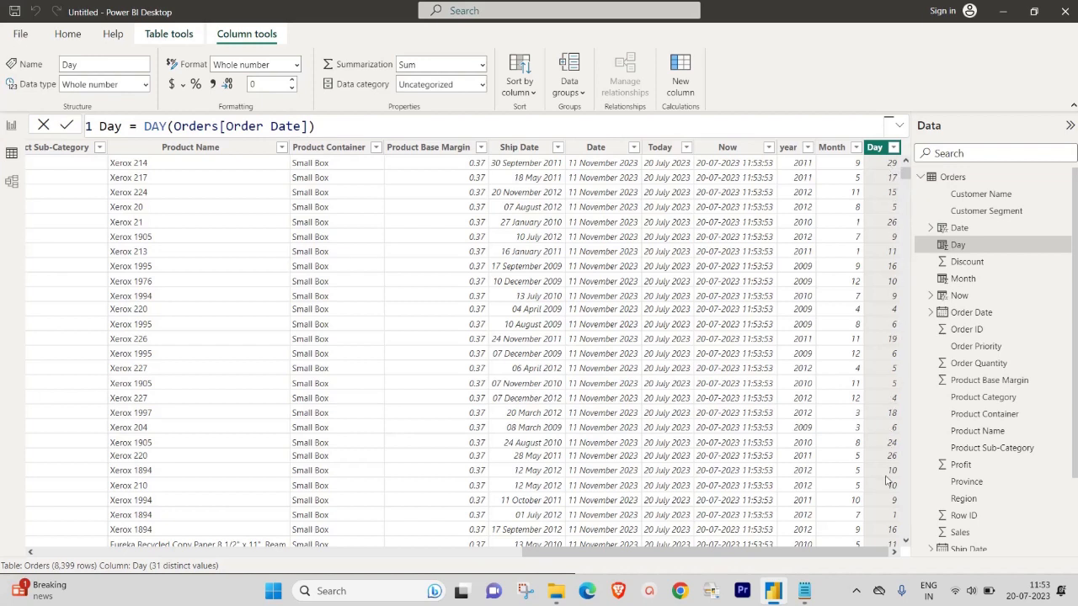
Check the function notes, create a new calculated column in Orders named Hour and begin its formula with the HOUR function.
{"action": "left_click", "coordinate": [815, 595]}
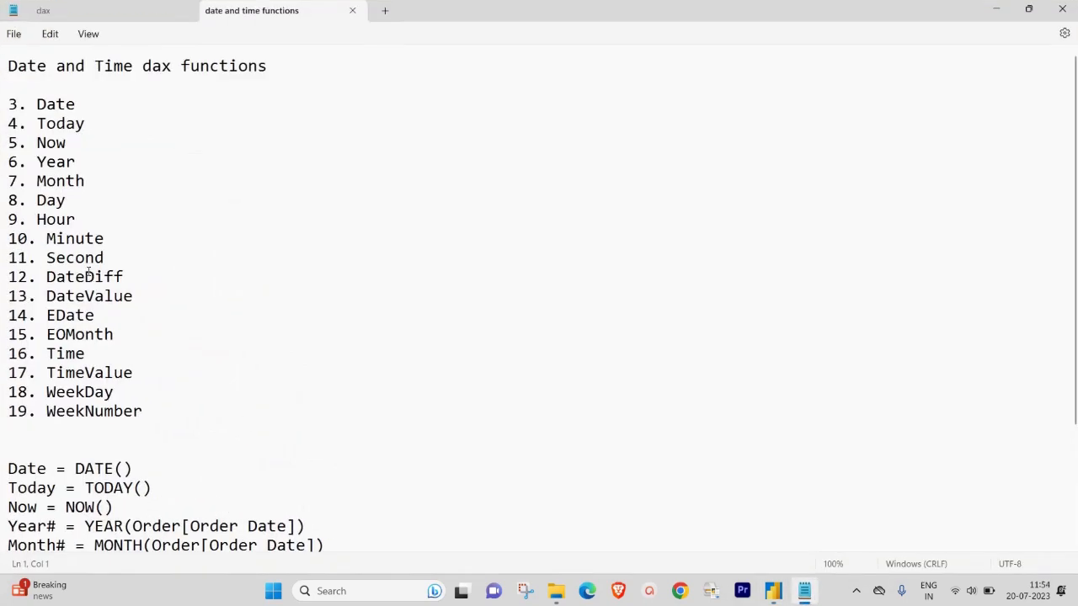
{"action": "left_click", "coordinate": [994, 9]}
{"action": "right_click", "coordinate": [972, 176]}
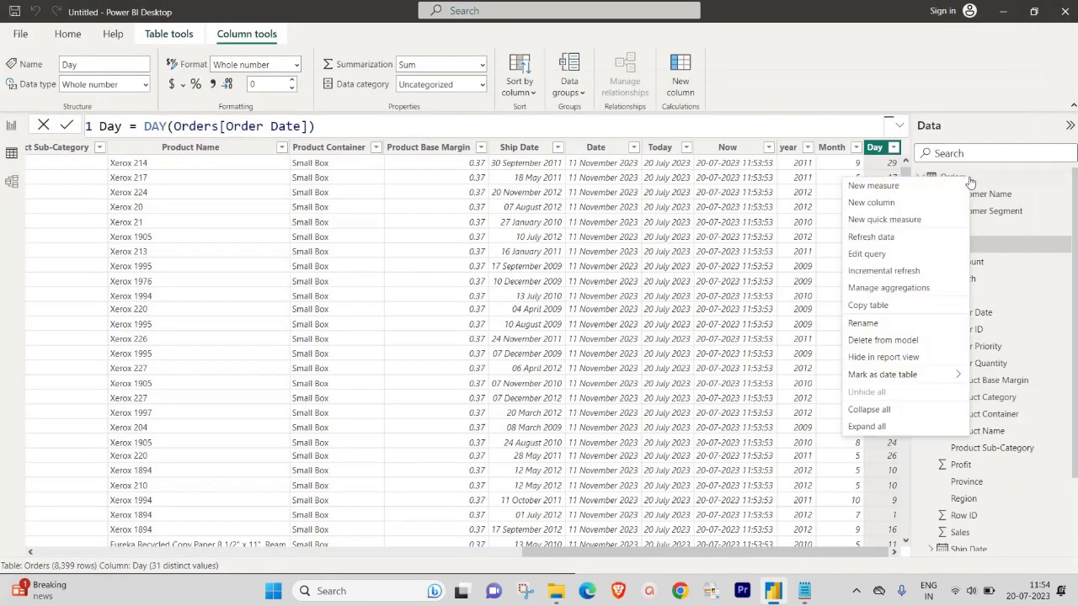
{"action": "left_click", "coordinate": [917, 205]}
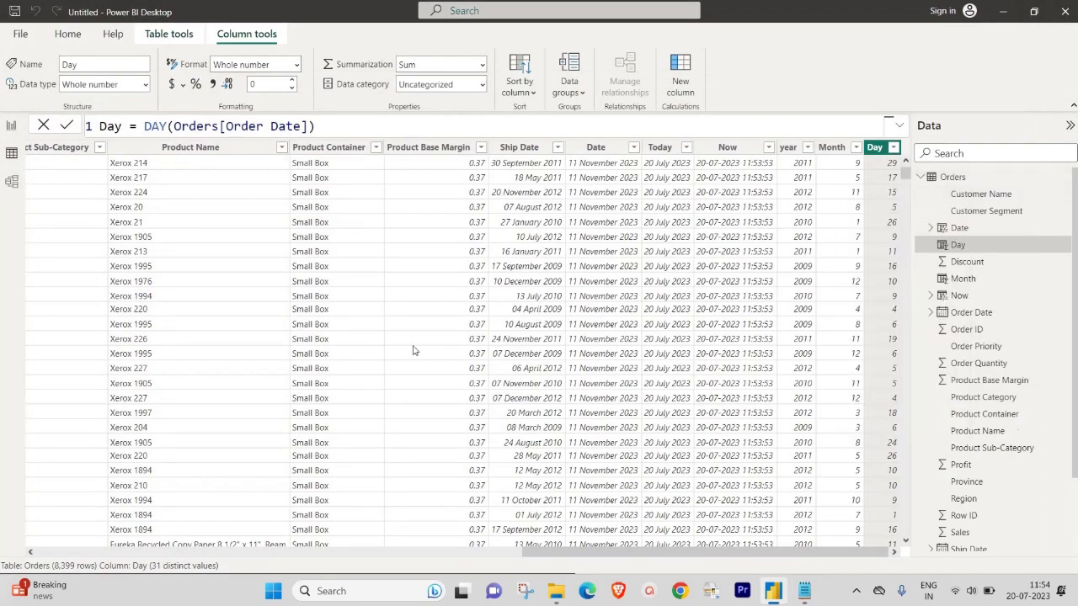
{"action": "type", "text": "Hour = "}
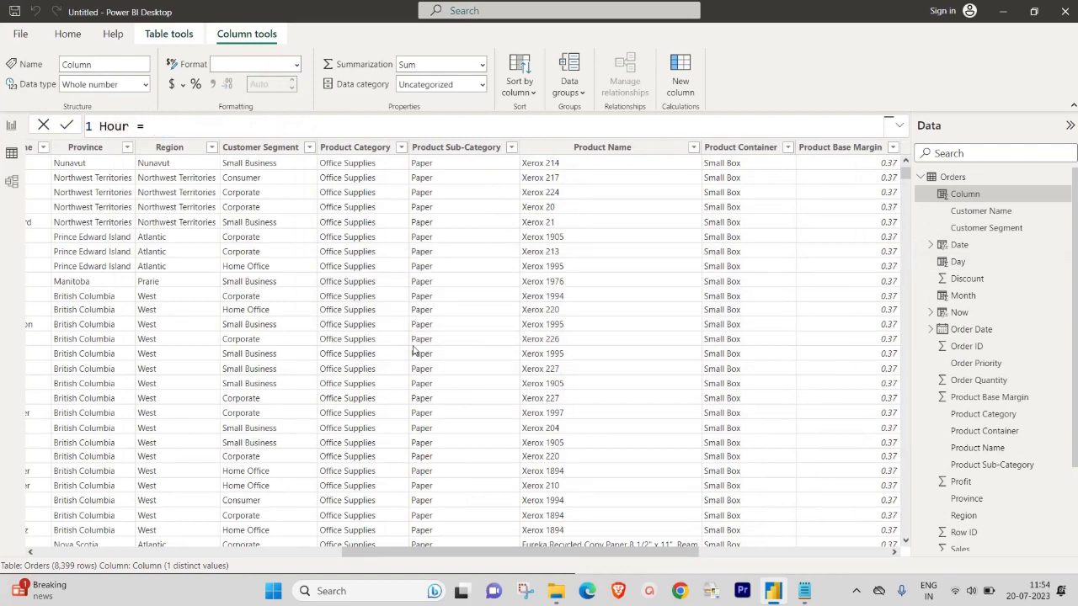
{"action": "type", "text": "hour"}
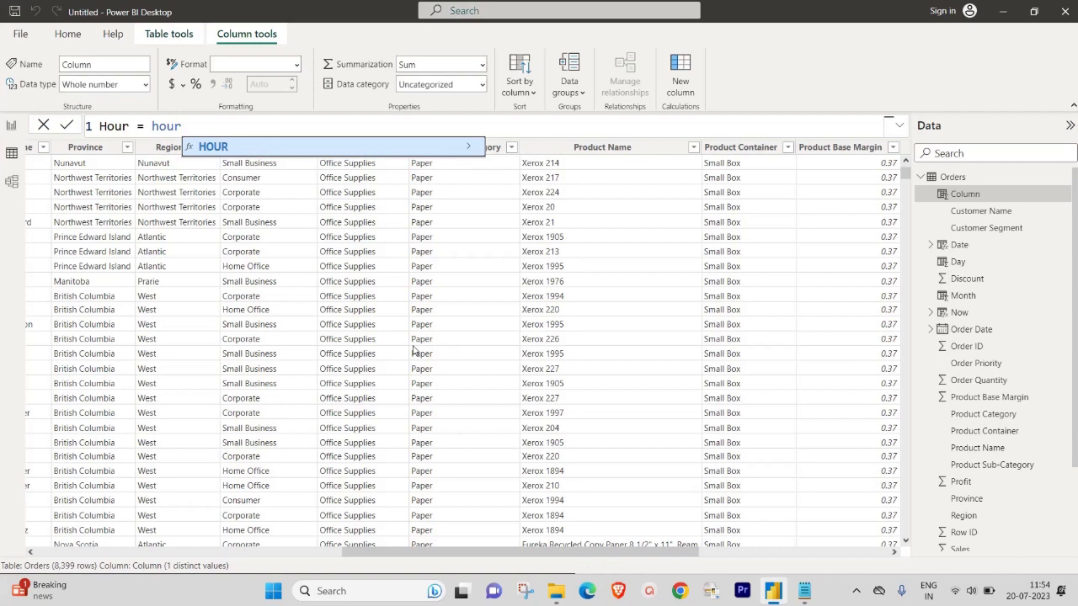
{"action": "key", "text": "Tab"}
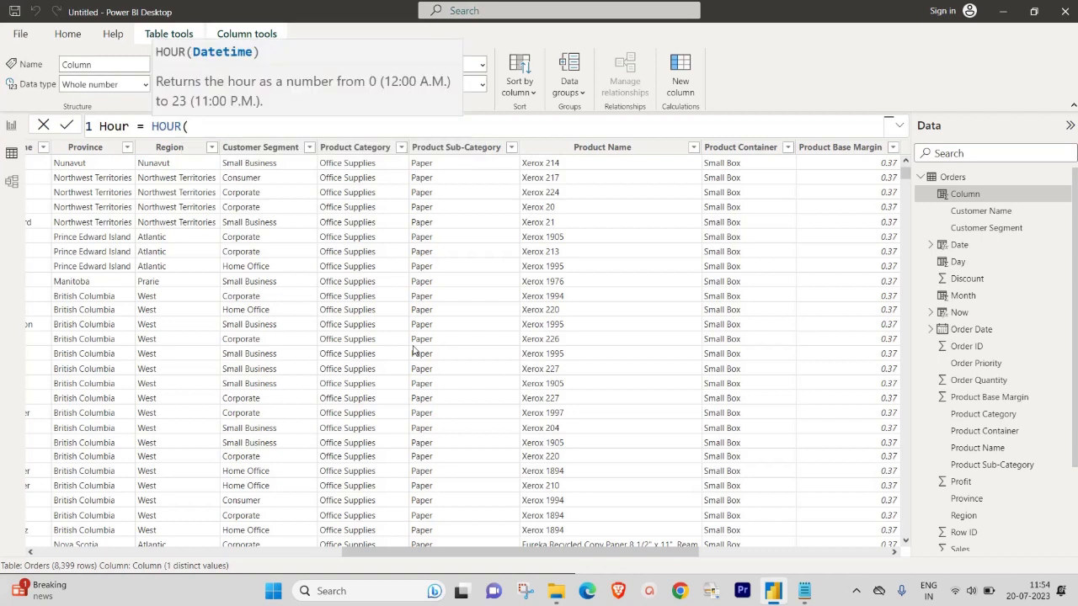
Complete the Hour column's formula with Orders[Now] as the HOUR argument and commit it.
{"action": "type", "text": "o"}
{"action": "key", "text": "BackSpace"}
{"action": "type", "text": "now"}
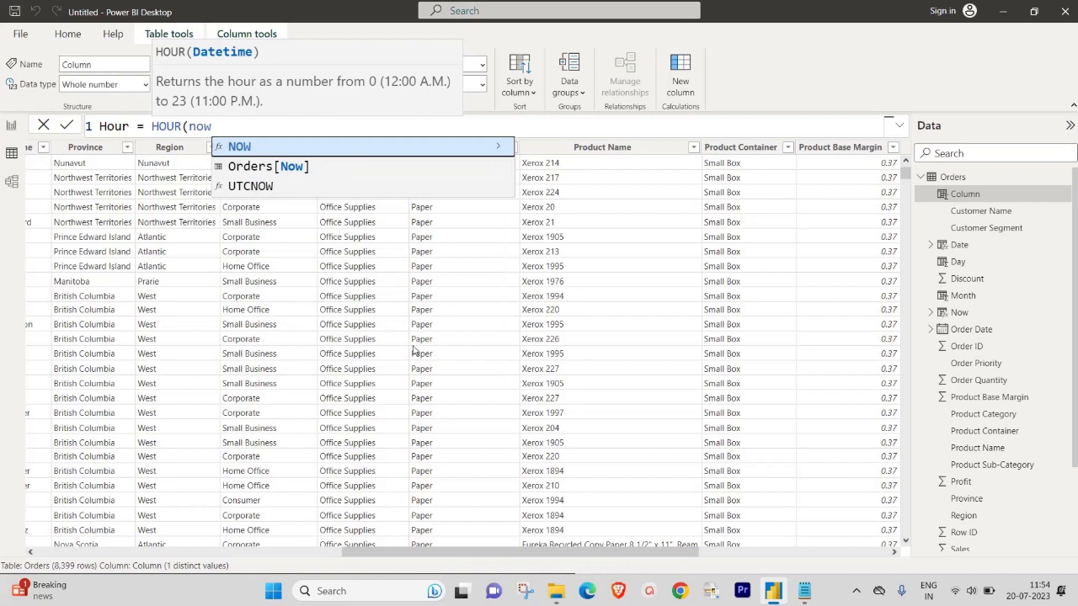
{"action": "key", "text": "Down"}
{"action": "key", "text": "Tab"}
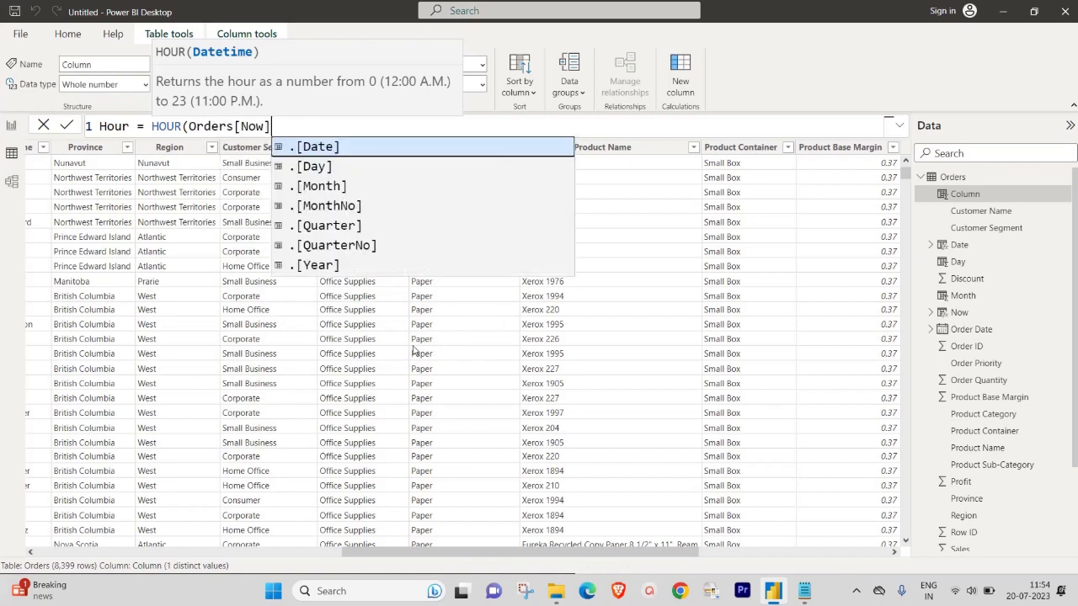
{"action": "type", "text": ")"}
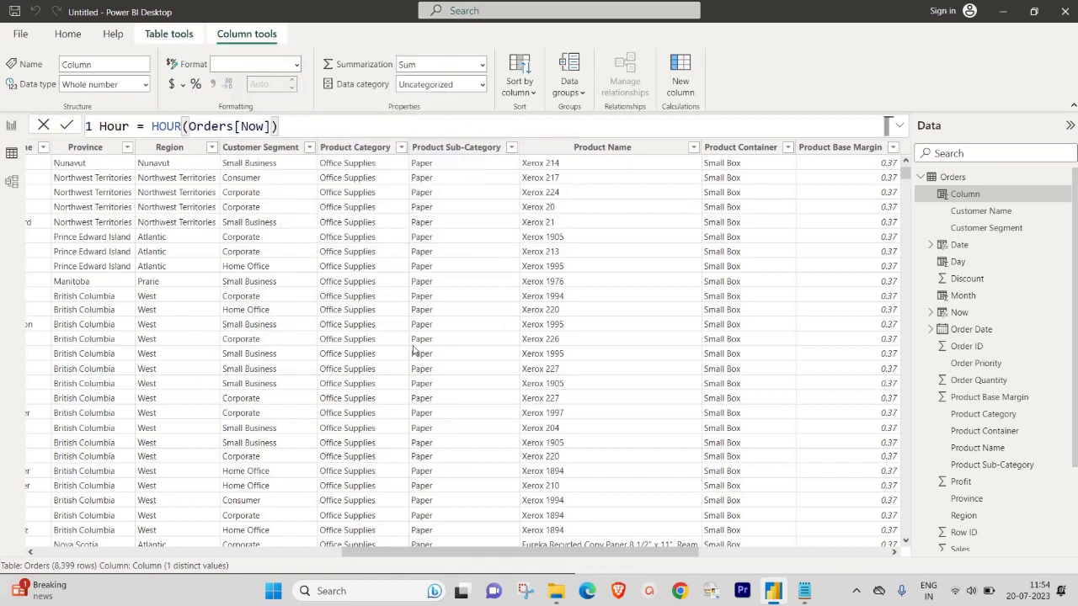
{"action": "key", "text": "Return"}
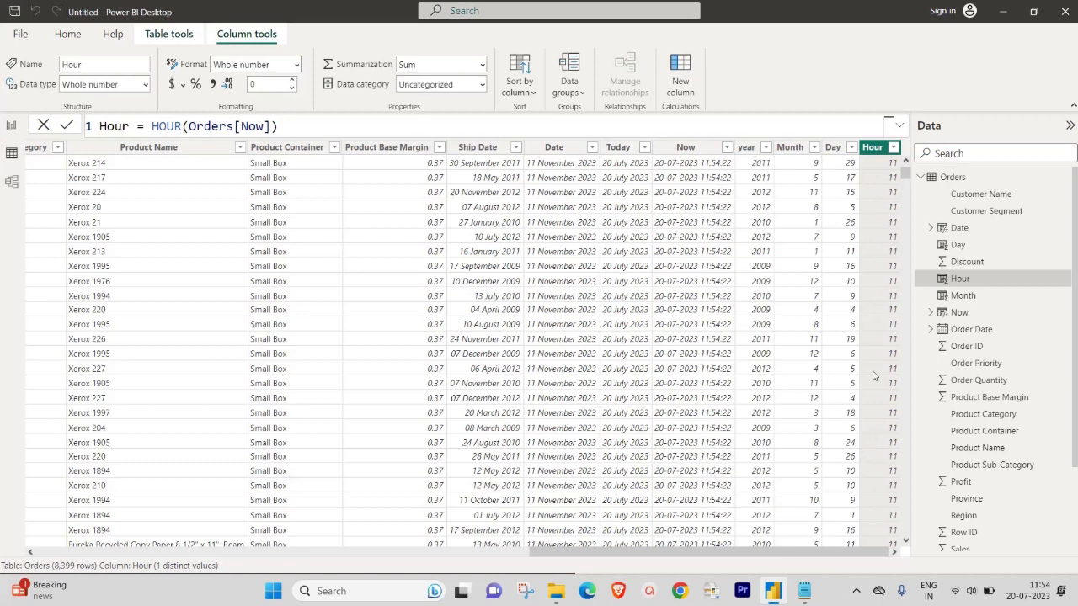
Check the function notes, create a new calculated column in Orders named Minute and begin its formula with the MINUTE function.
{"action": "left_click", "coordinate": [806, 594]}
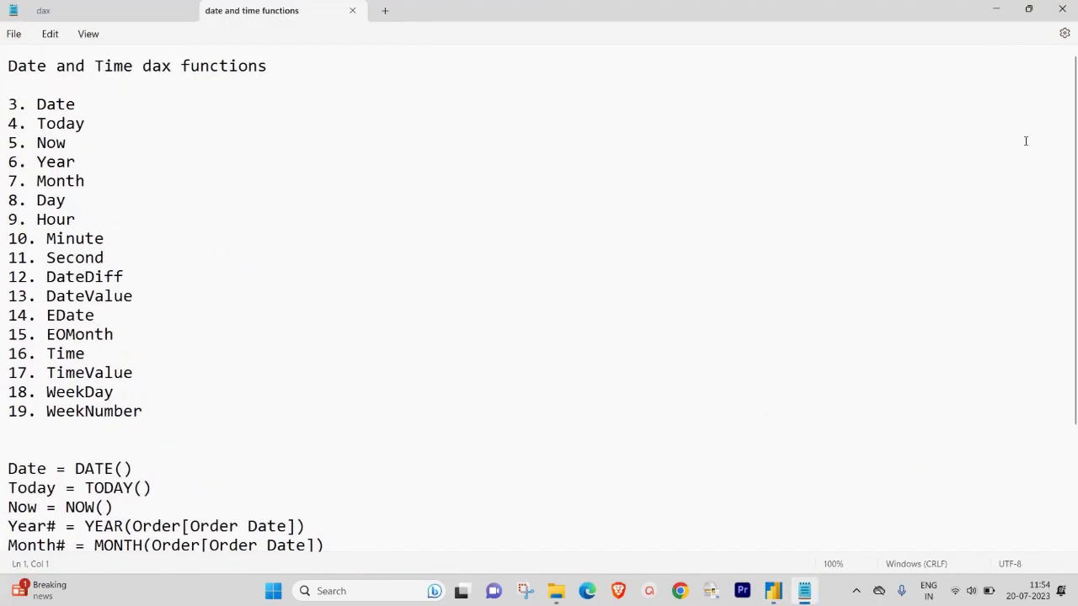
{"action": "left_click", "coordinate": [996, 10]}
{"action": "right_click", "coordinate": [966, 179]}
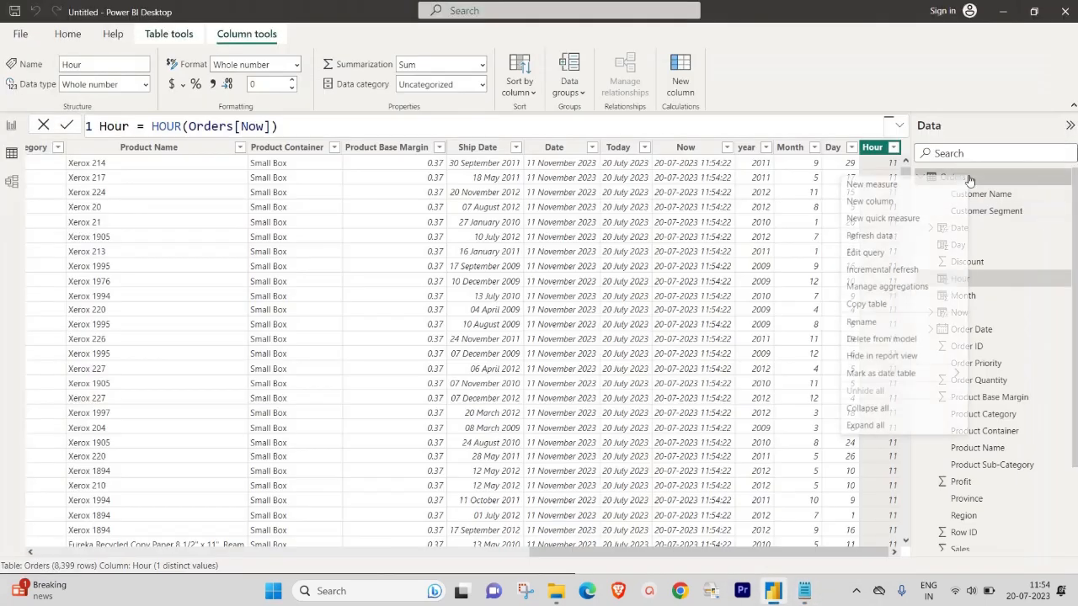
{"action": "left_click", "coordinate": [861, 252]}
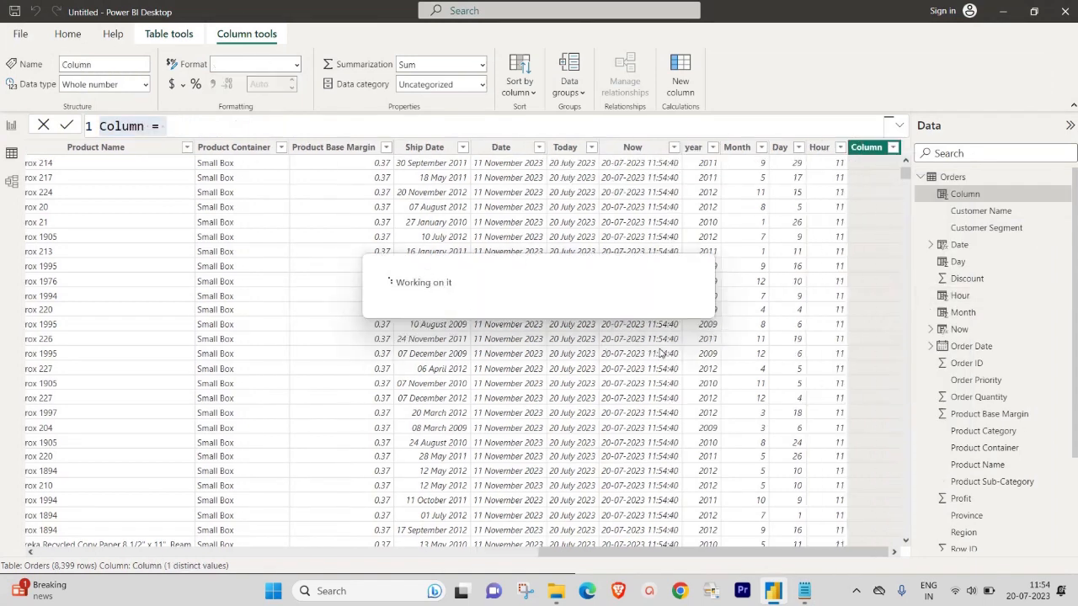
{"action": "type", "text": "Min"}
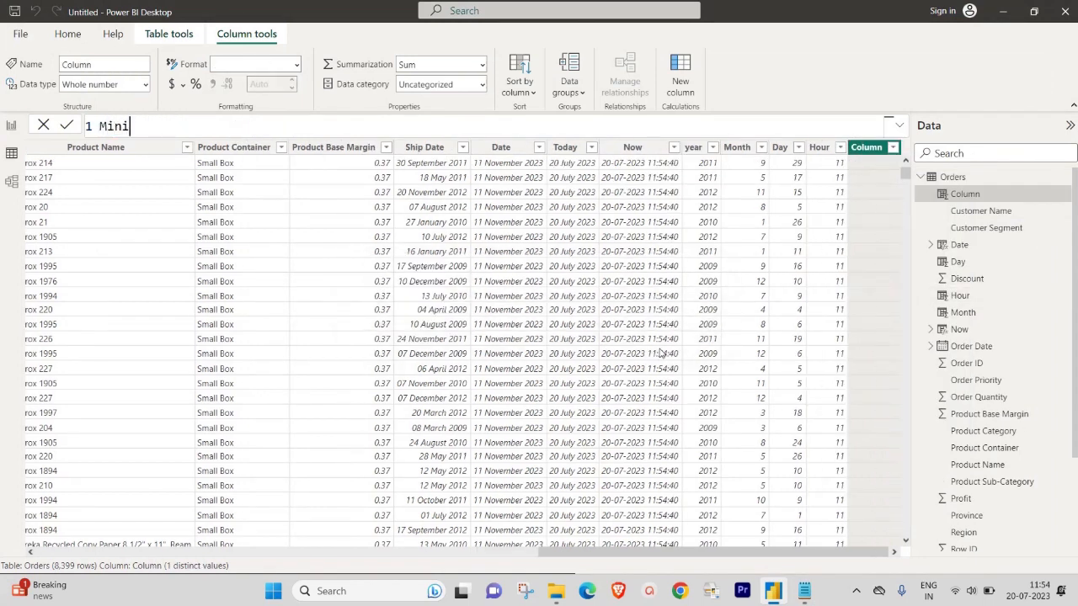
{"action": "type", "text": "ute = minute"}
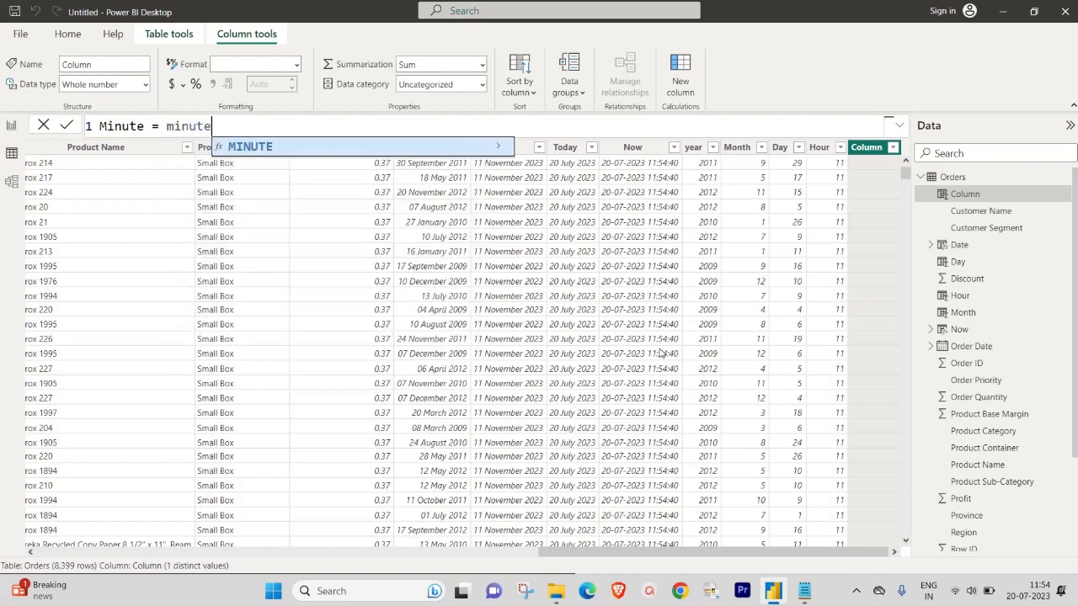
{"action": "key", "text": "Tab"}
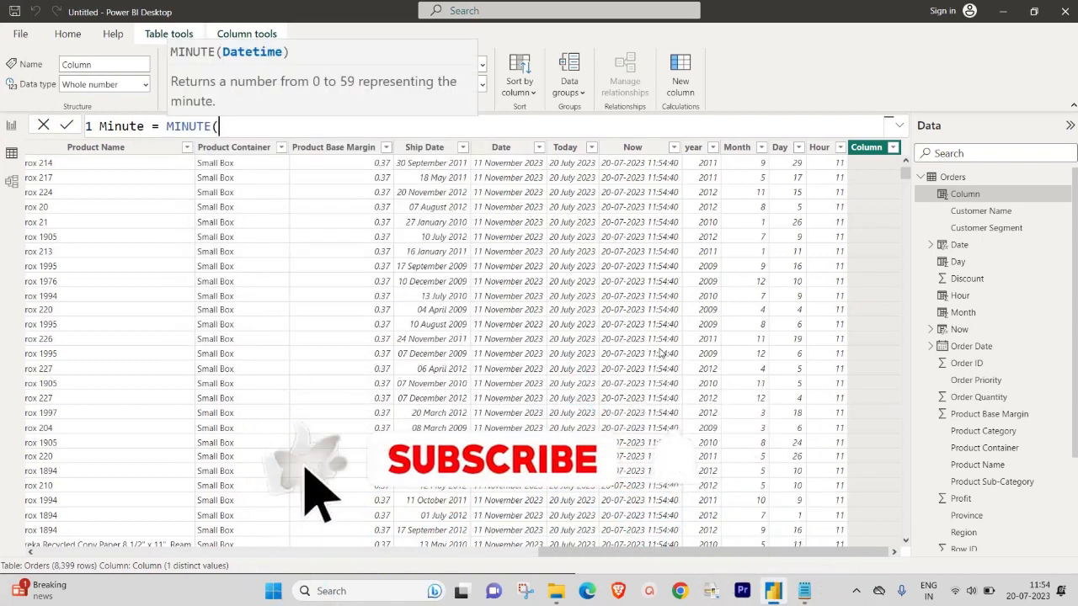
Complete the Minute column's formula with Orders[Now] as the MINUTE argument and commit it.
{"action": "type", "text": "now"}
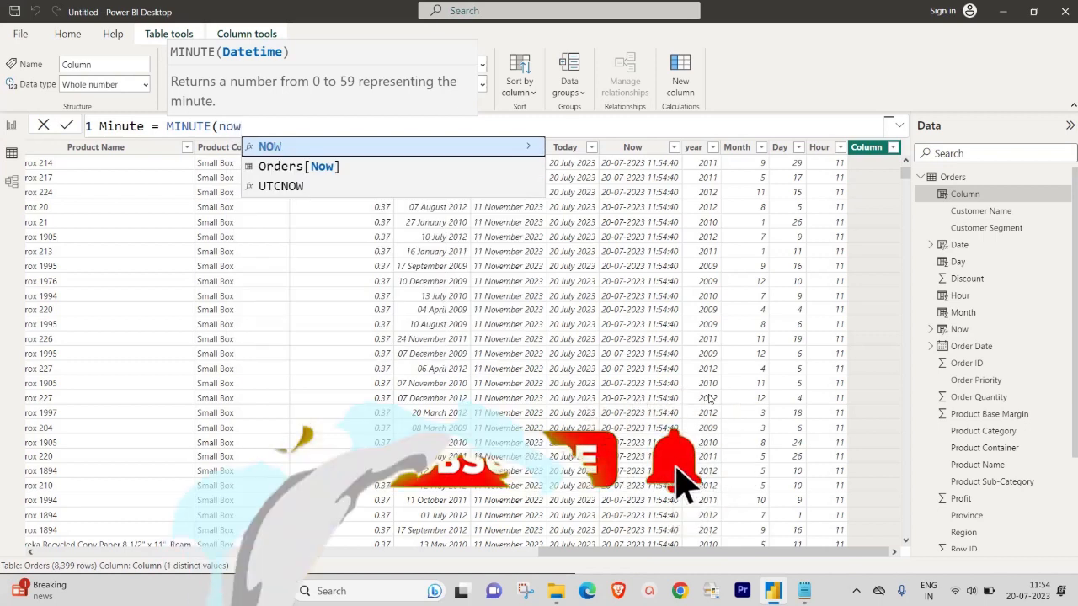
{"action": "left_click", "coordinate": [377, 173]}
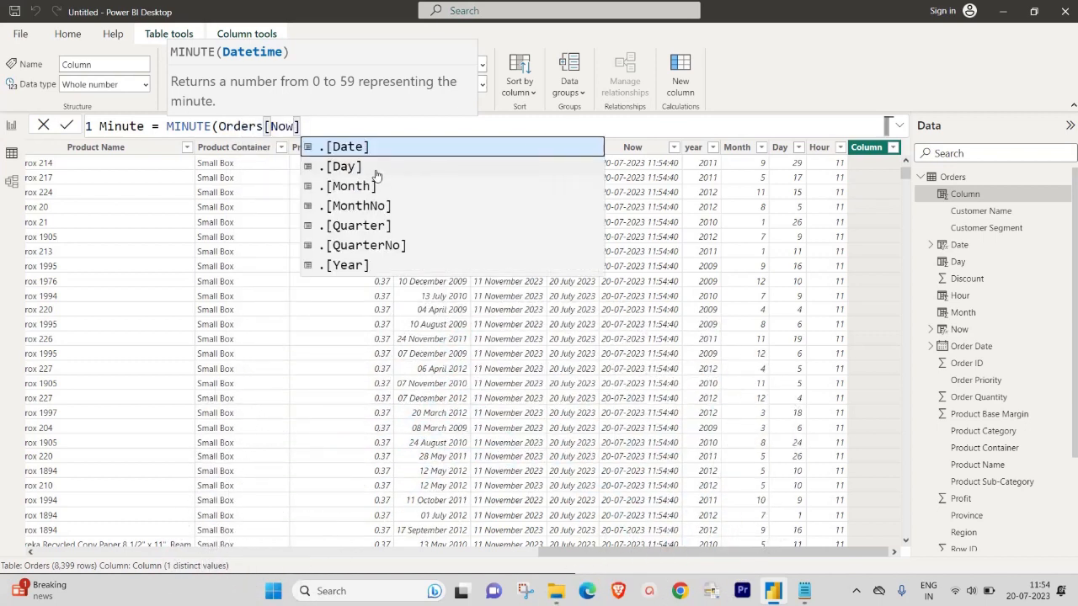
{"action": "type", "text": ")"}
{"action": "key", "text": "Return"}
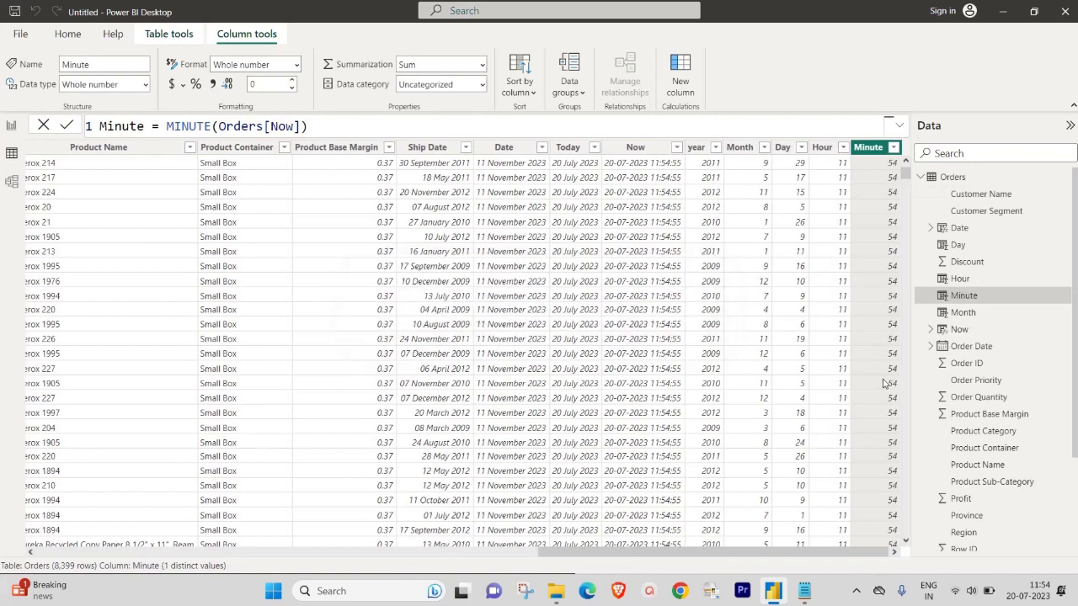
Check the function notes, create a new calculated column in Orders named Second and begin its formula with the SECOND function.
{"action": "left_click", "coordinate": [804, 591]}
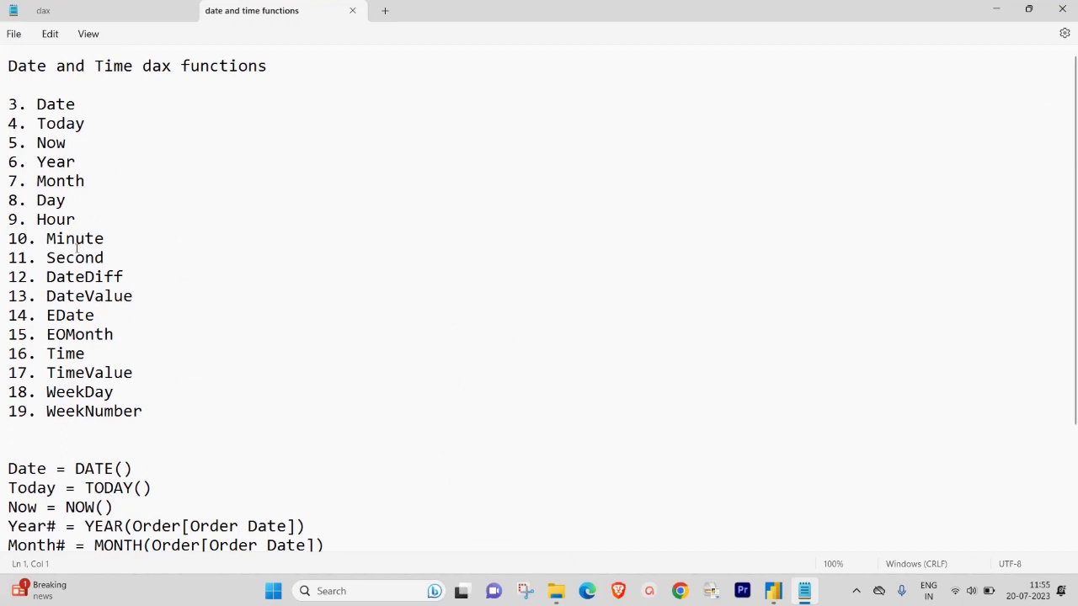
{"action": "left_click", "coordinate": [1002, 8]}
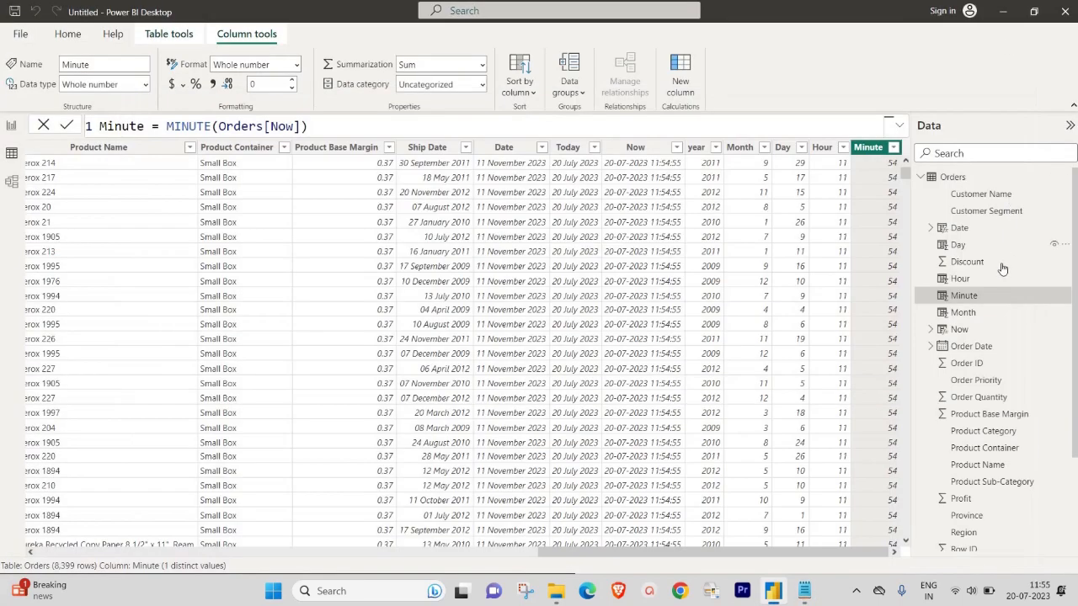
{"action": "right_click", "coordinate": [977, 177]}
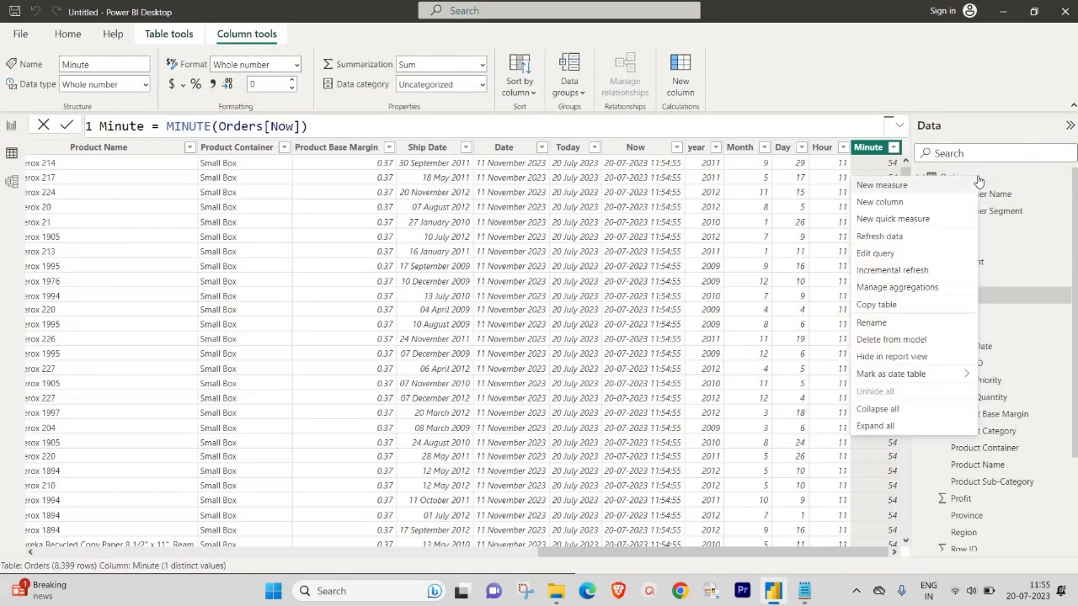
{"action": "left_click", "coordinate": [920, 201]}
{"action": "type", "text": "S"}
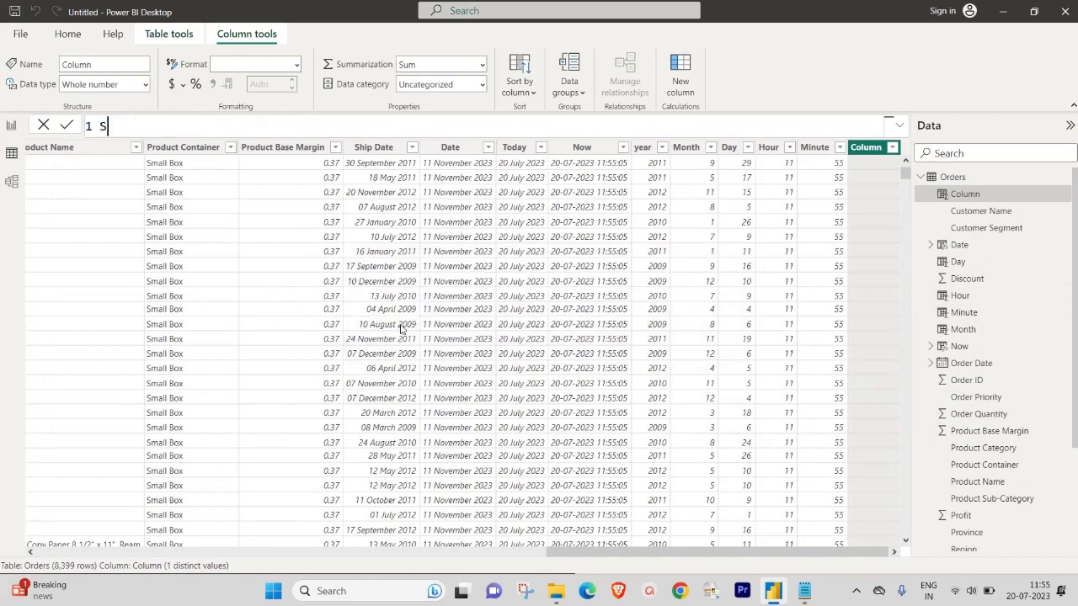
{"action": "type", "text": "econd = sec"}
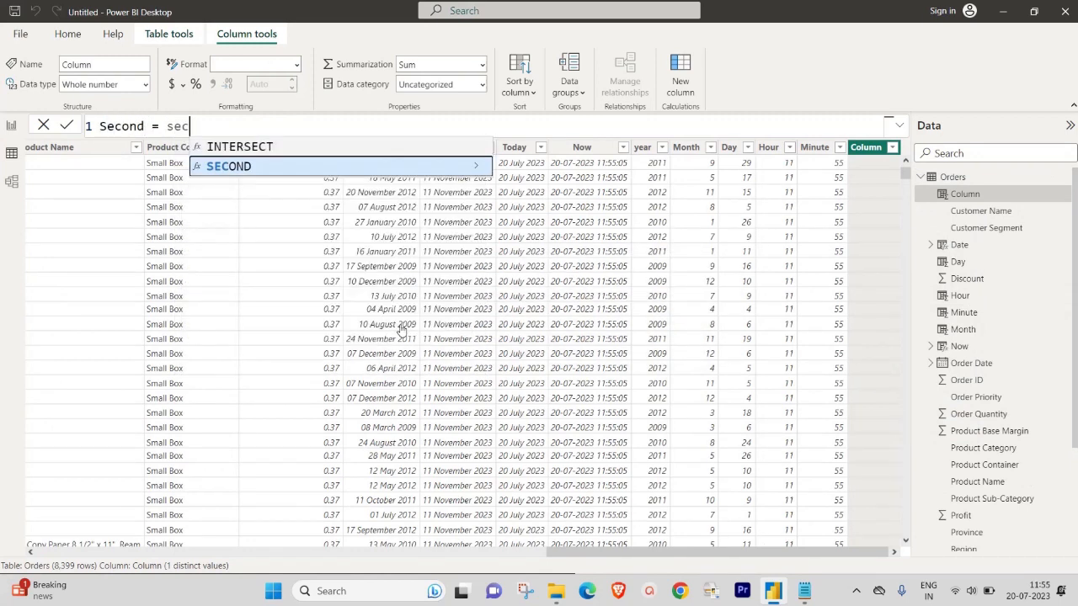
{"action": "type", "text": "ond"}
{"action": "key", "text": "Tab"}
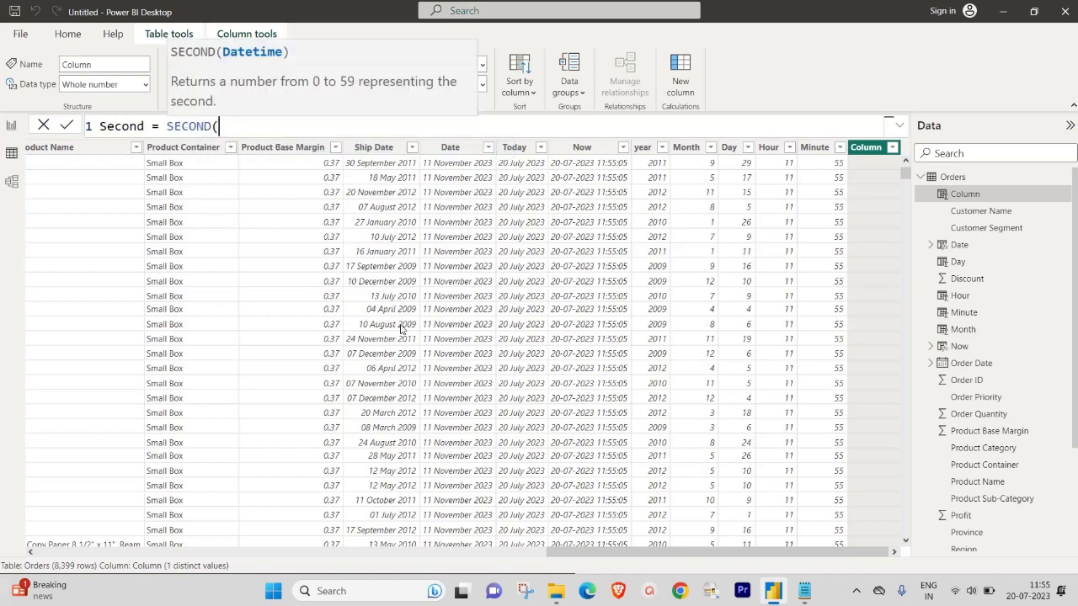
Complete the Second column's formula with Orders[Now] as the SECOND argument and commit it.
{"action": "type", "text": "now"}
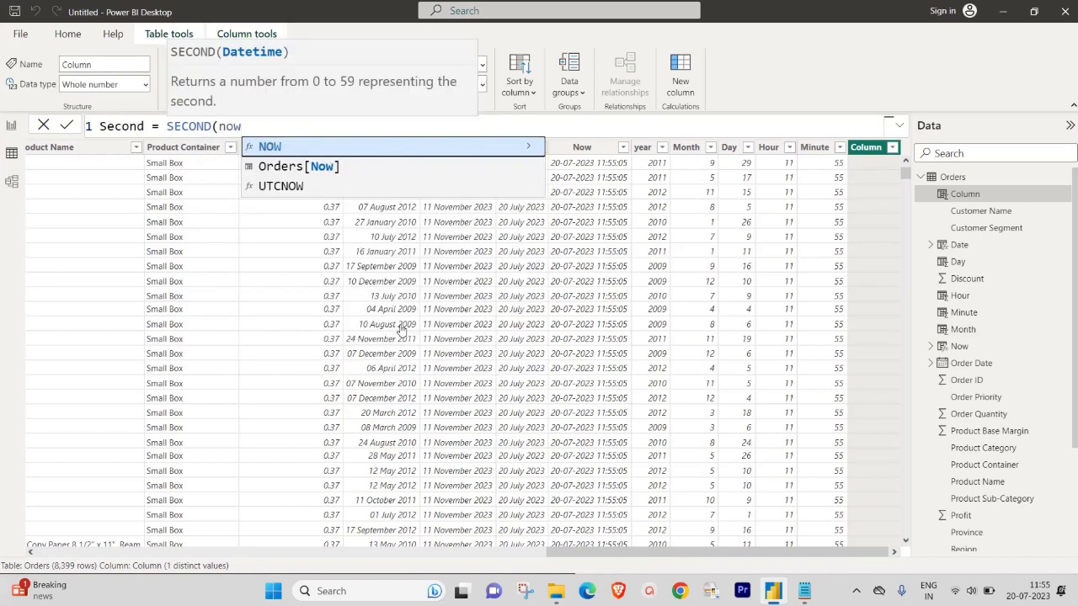
{"action": "key", "text": "Down"}
{"action": "key", "text": "Tab"}
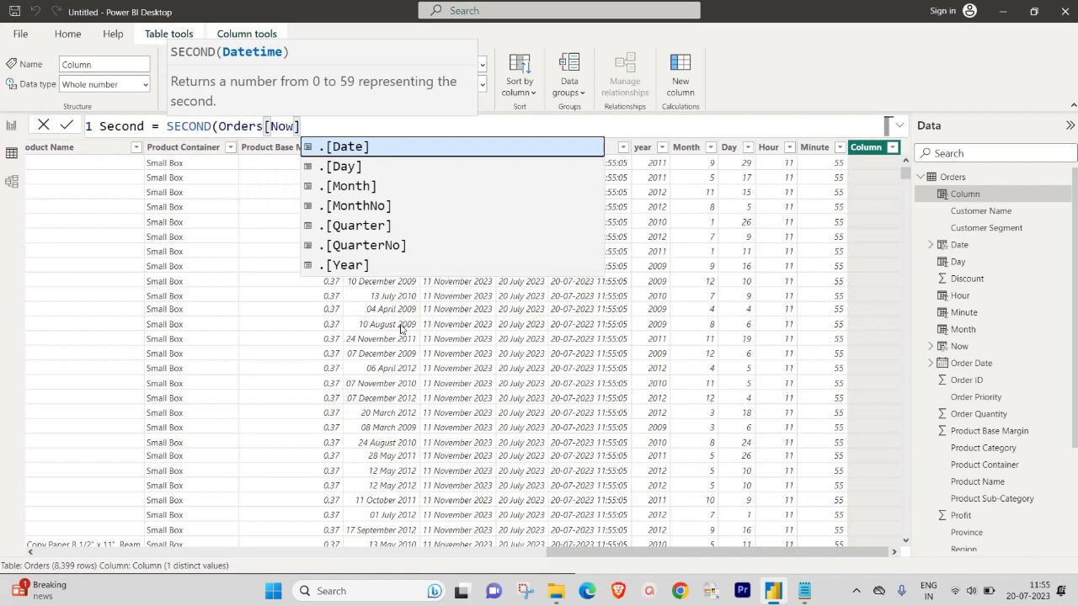
{"action": "type", "text": ")"}
{"action": "key", "text": "Return"}
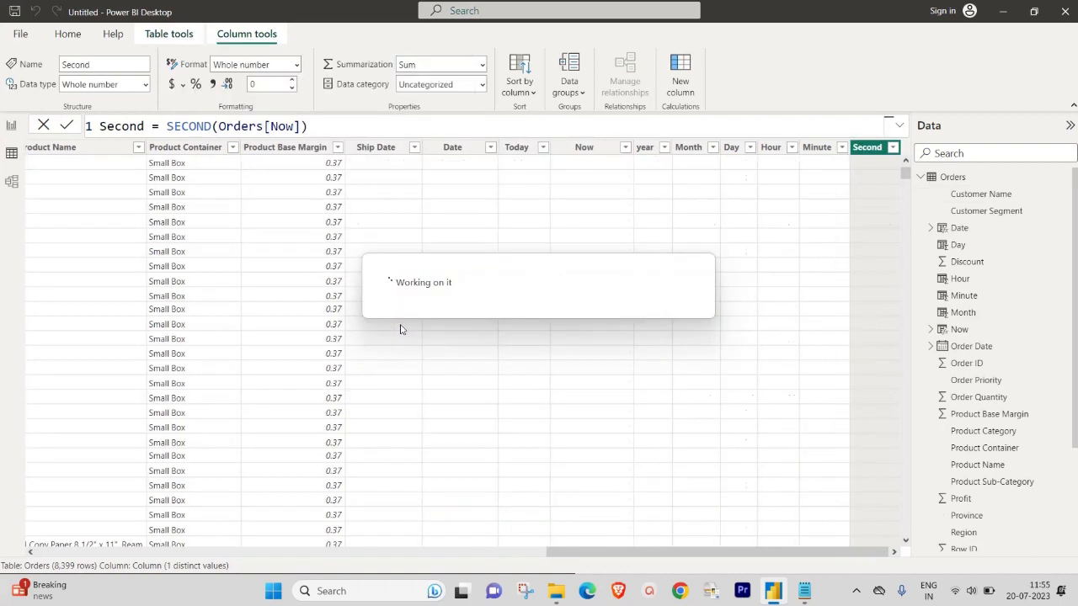
{"action": "left_click_drag", "start_coordinate": [780, 554], "coordinate": [837, 554]}
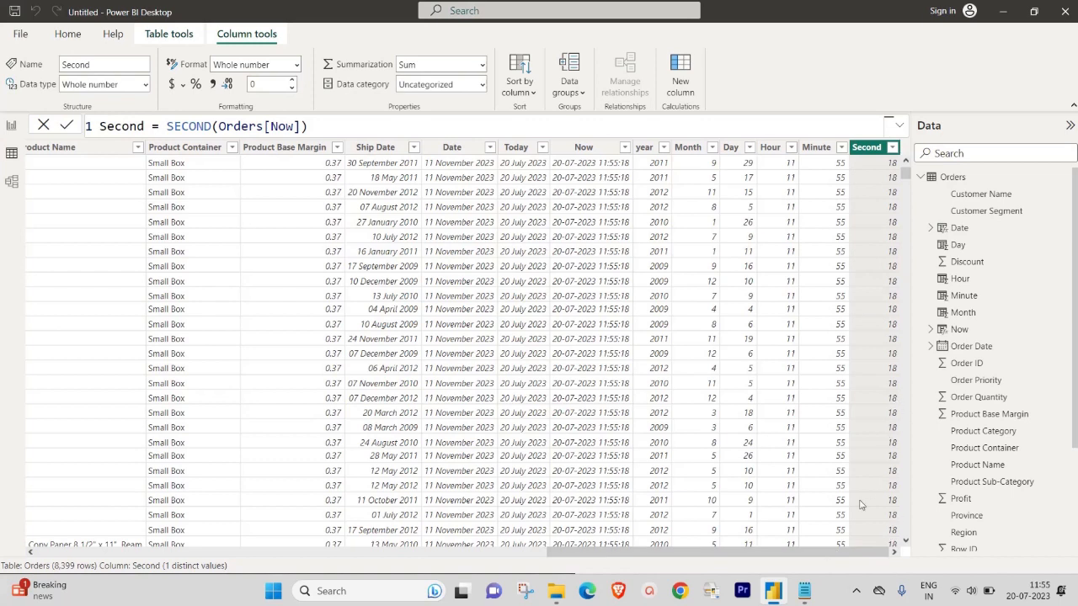
Check the function notes, create a new calculated column in Orders named DateDiff and begin its formula with the DATEDIFF function.
{"action": "left_click", "coordinate": [804, 591]}
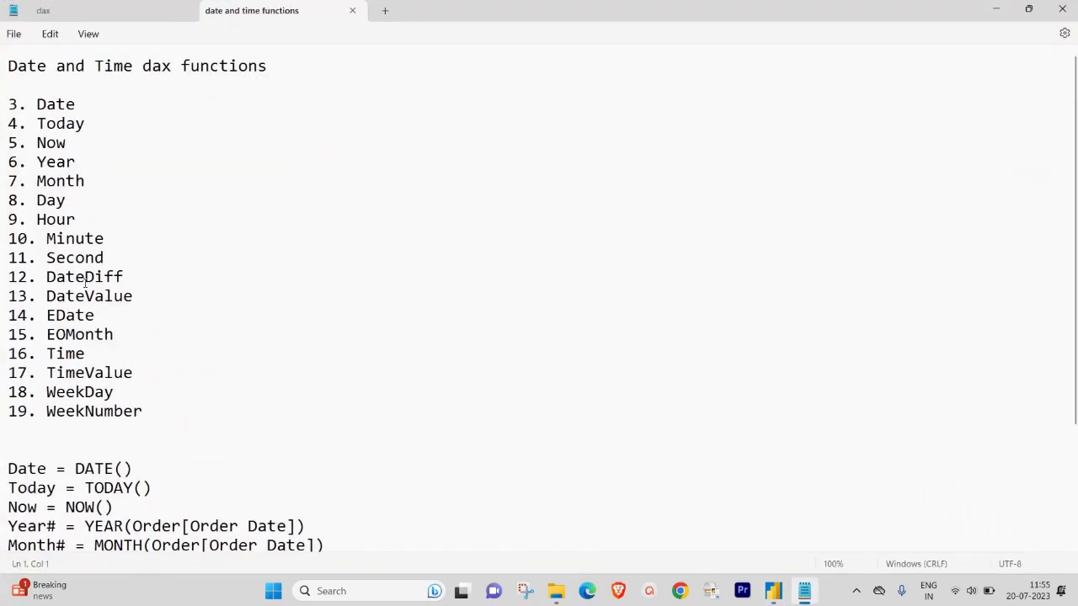
{"action": "left_click", "coordinate": [992, 9]}
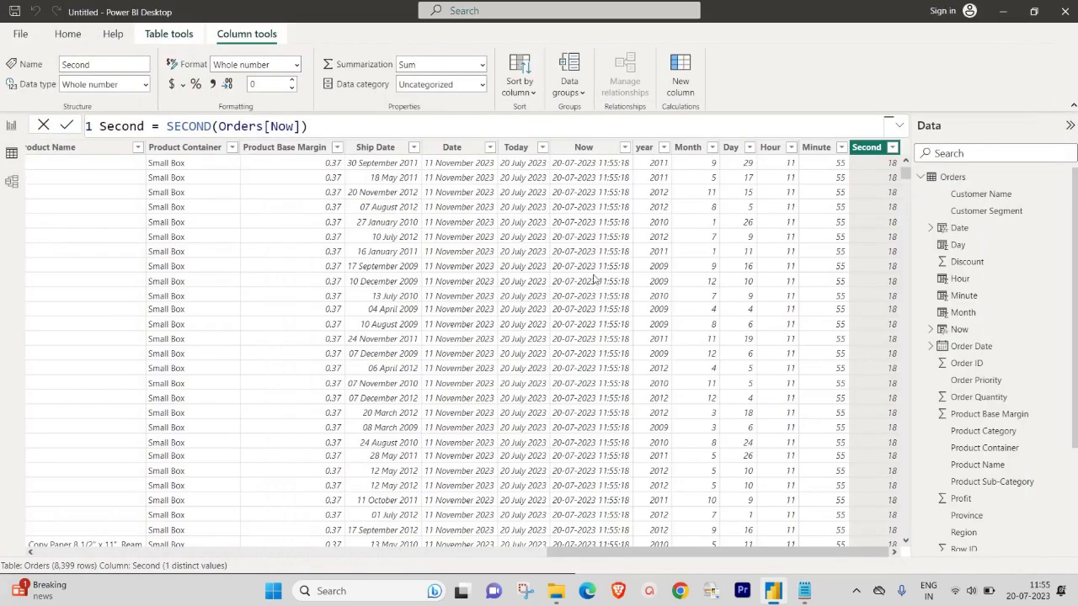
{"action": "right_click", "coordinate": [958, 180]}
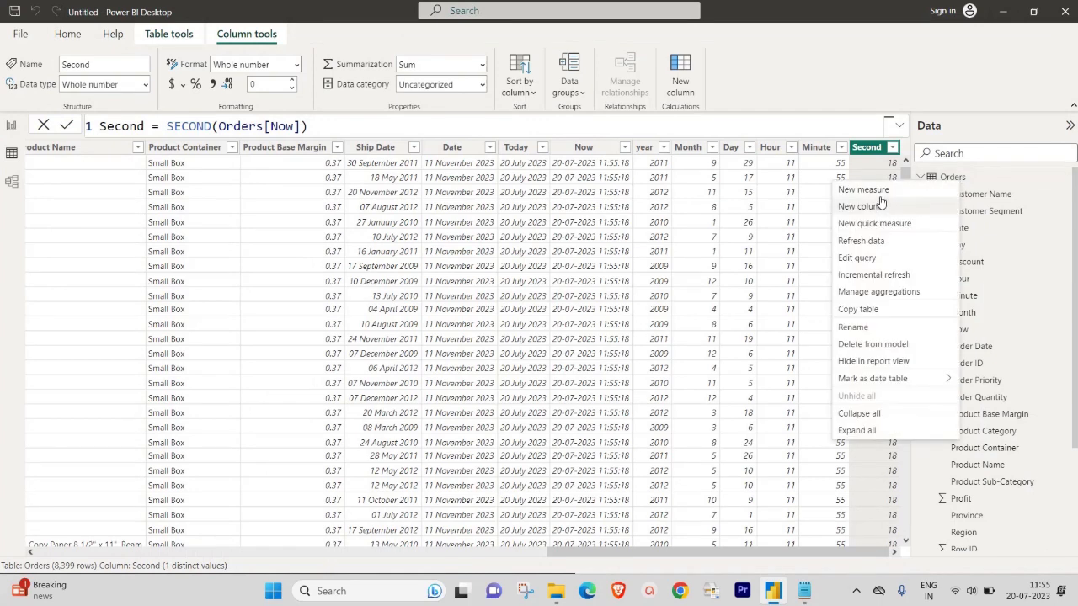
{"action": "left_click", "coordinate": [880, 208]}
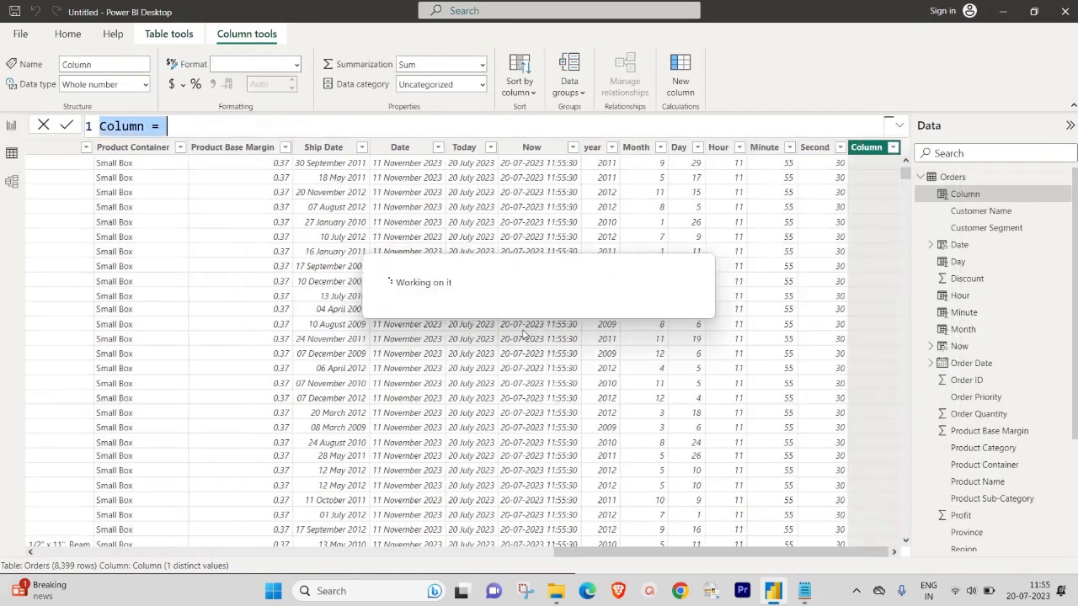
{"action": "type", "text": "Date"}
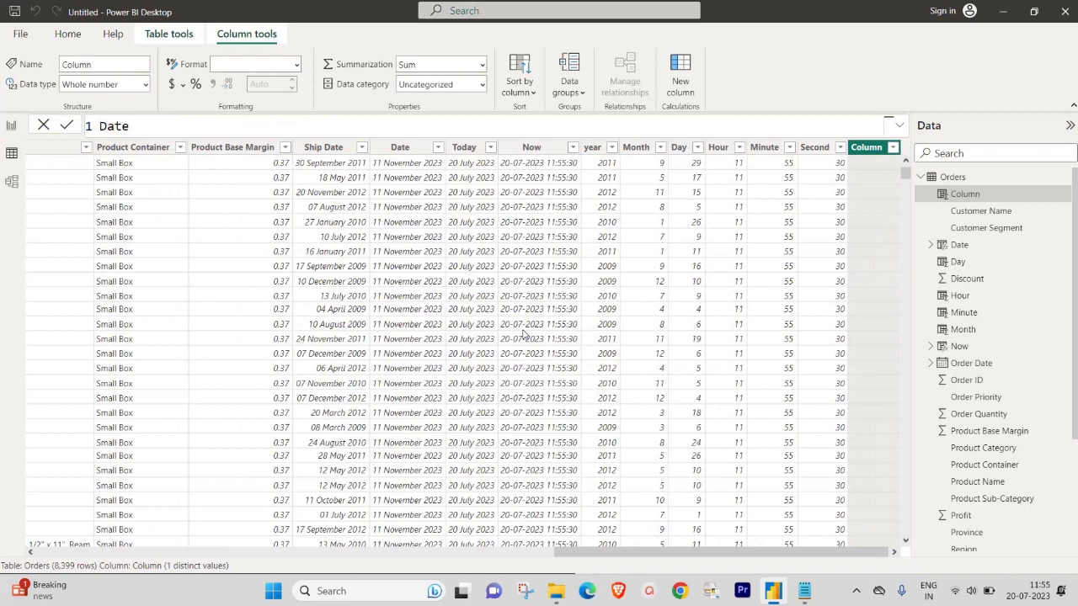
{"action": "type", "text": "Diff = date"}
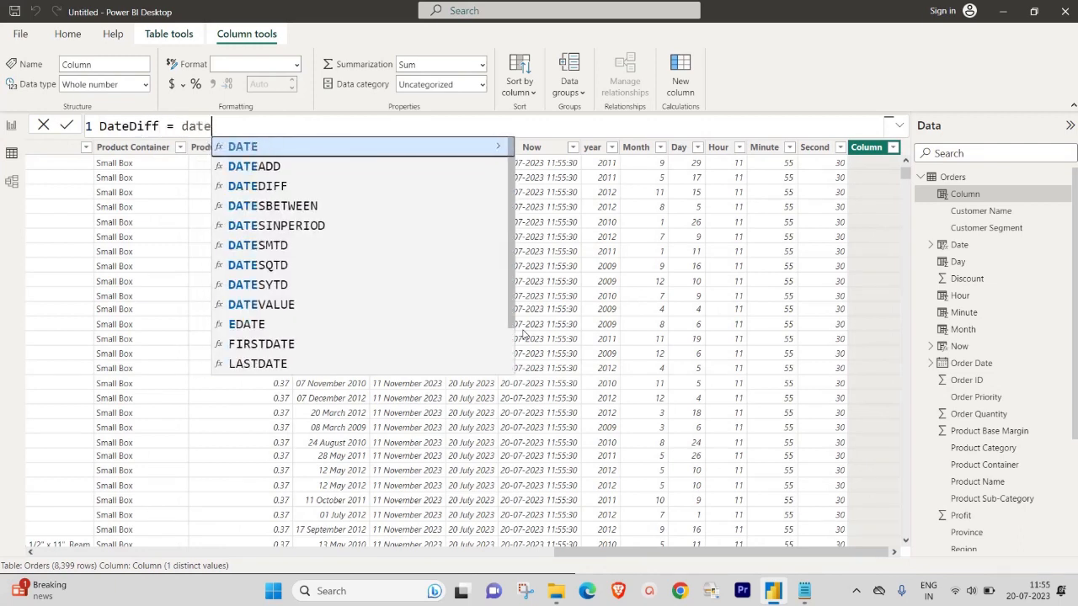
{"action": "key", "text": "Down"}
{"action": "key", "text": "Down"}
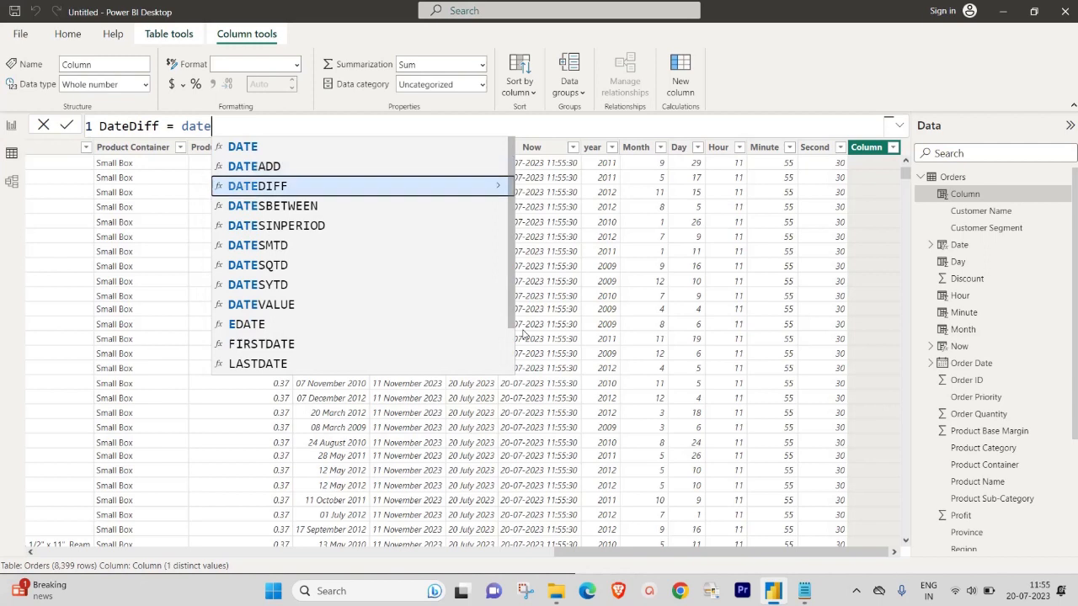
{"action": "key", "text": "Tab"}
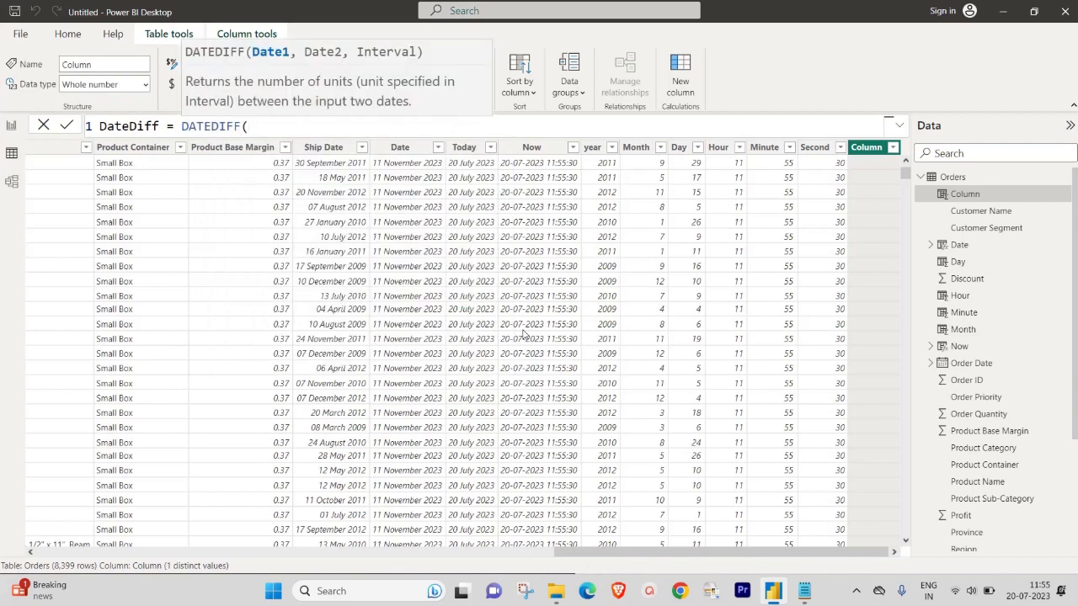
Enter Orders[Order Date] as the first date argument of the DateDiff column's DATEDIFF formula.
{"action": "type", "text": "order"}
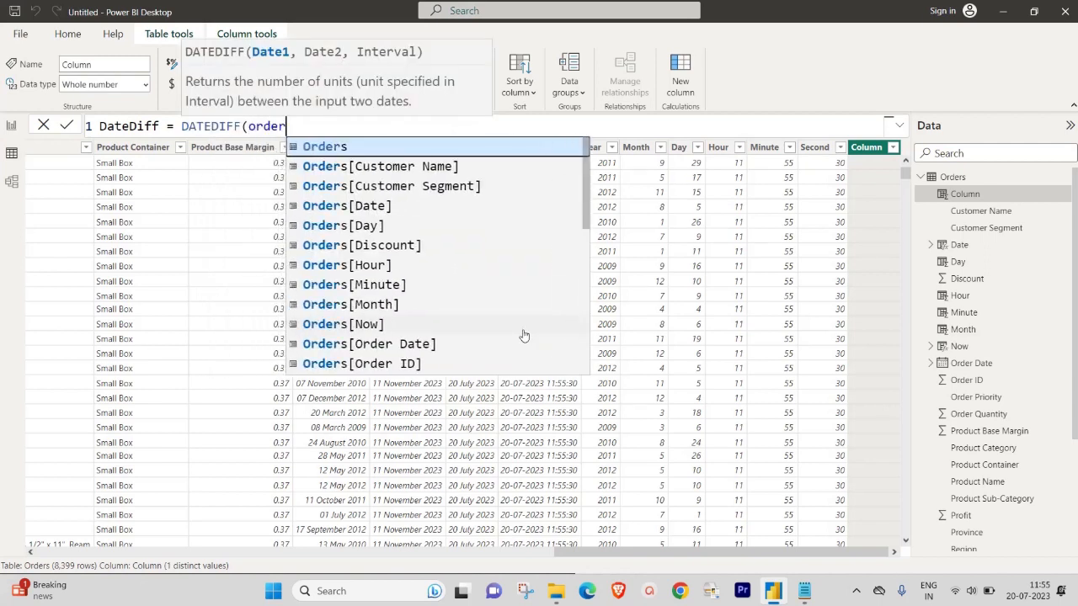
{"action": "key", "text": "Down"}
{"action": "key", "text": "Down"}
{"action": "key", "text": "Down"}
{"action": "key", "text": "Down"}
{"action": "key", "text": "Down"}
{"action": "key", "text": "Down"}
{"action": "key", "text": "Down"}
{"action": "key", "text": "Down"}
{"action": "key", "text": "Down"}
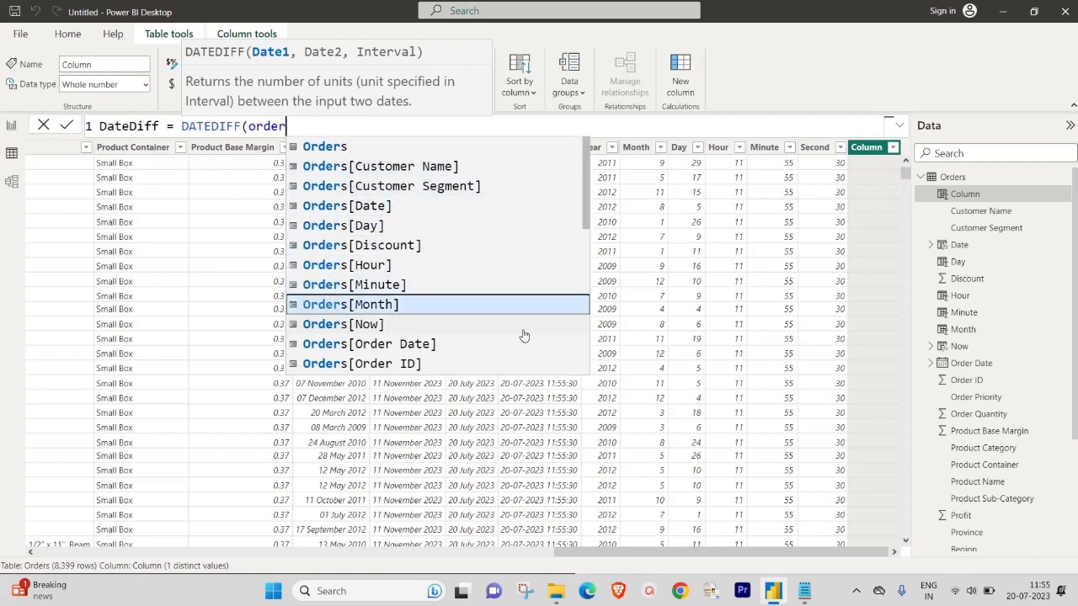
{"action": "key", "text": "Down"}
{"action": "key", "text": "Tab"}
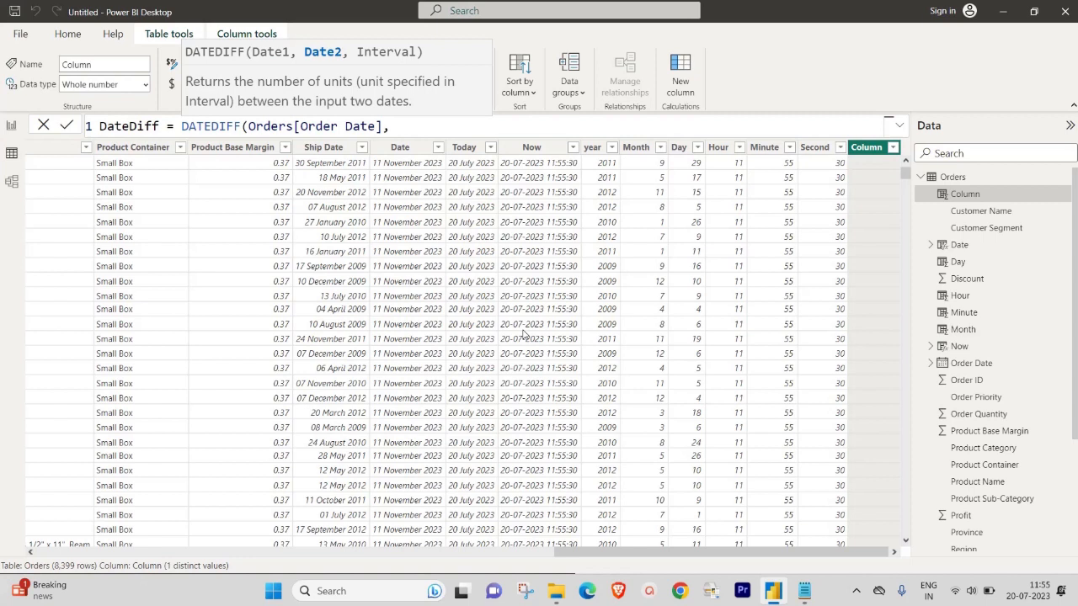
Complete the DateDiff formula with Orders[Ship Date] as the second date and DAY as the interval, and commit it.
{"action": "type", "text": "ship"}
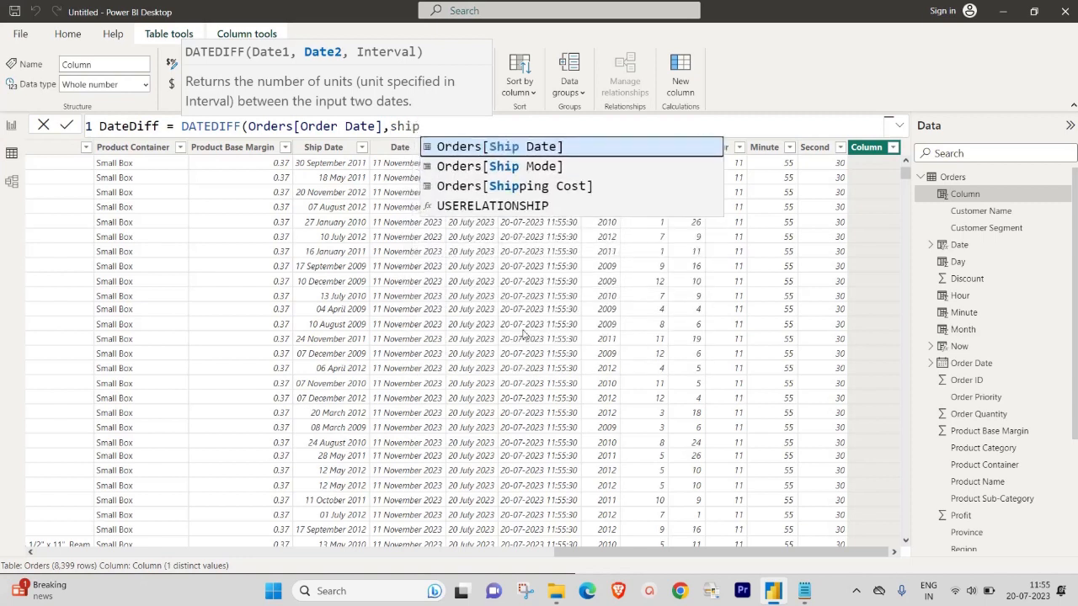
{"action": "key", "text": "Tab"}
{"action": "type", "text": ")"}
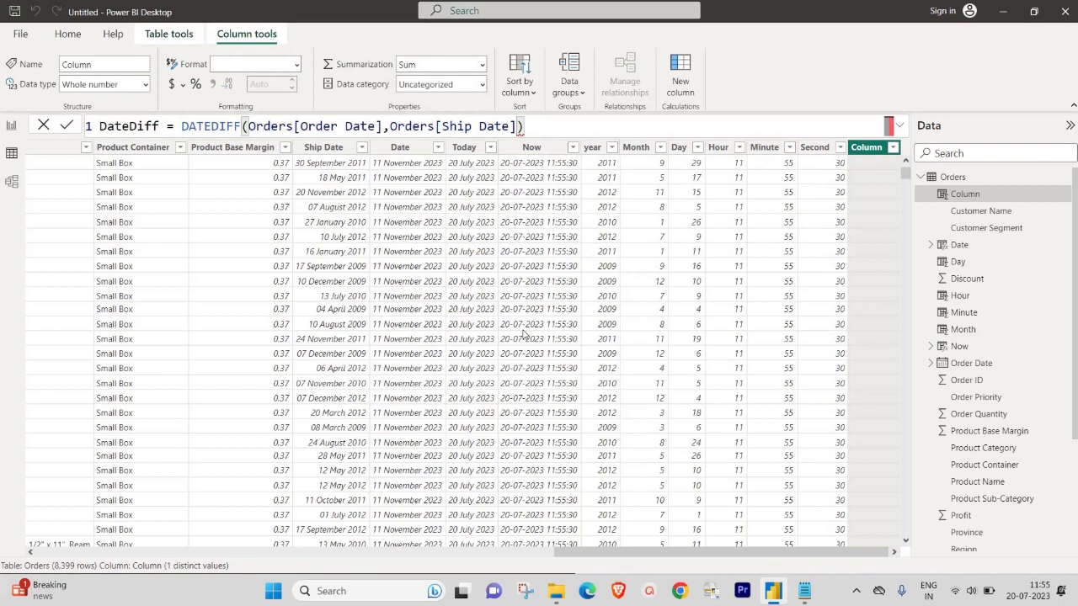
{"action": "type", "text": ",DAY"}
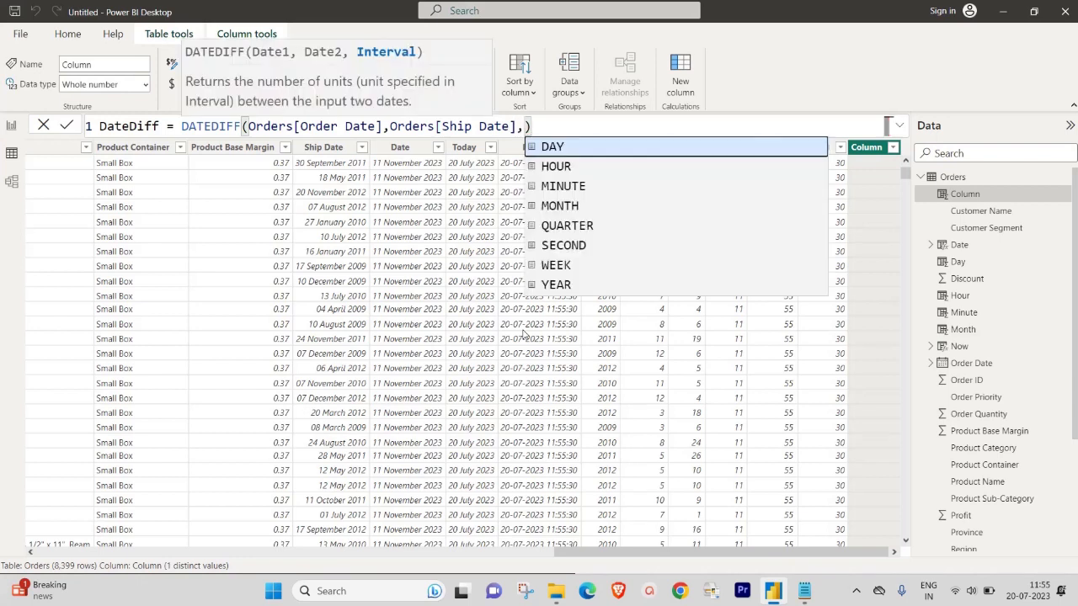
{"action": "key", "text": "Tab"}
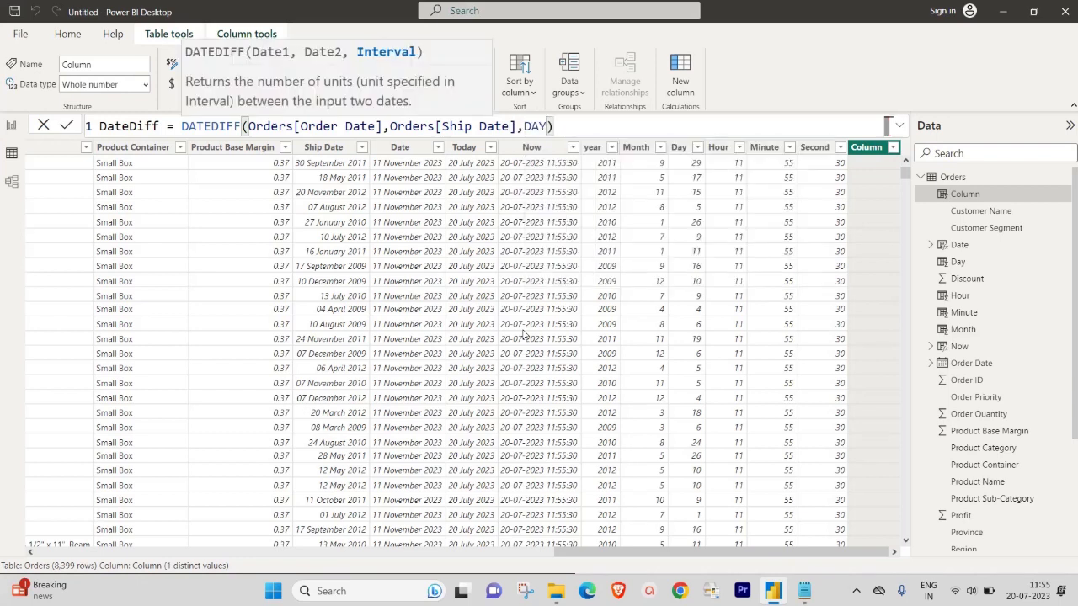
{"action": "key", "text": "Return"}
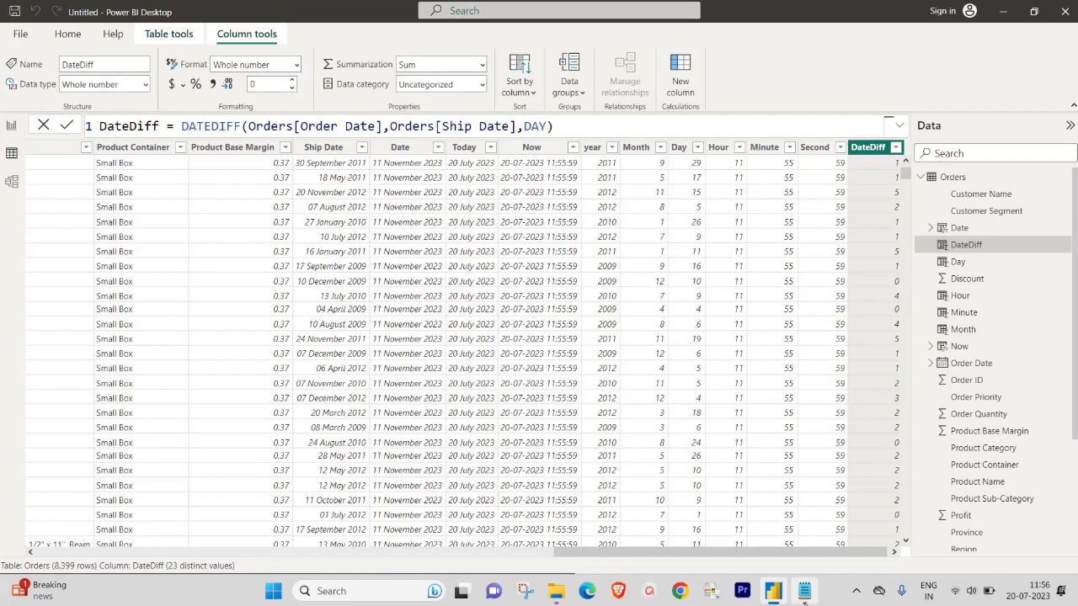
Check the function notes, create a new calculated column in Orders named DateValue and begin its formula with the DATEVALUE function.
{"action": "mouse_move", "coordinate": [806, 600]}
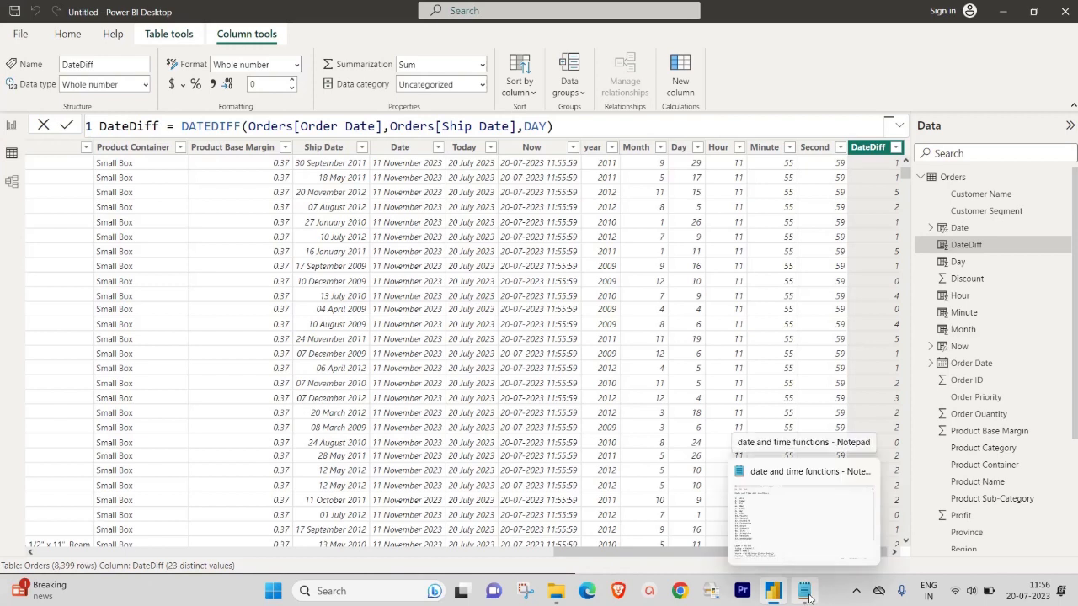
{"action": "left_click", "coordinate": [806, 596]}
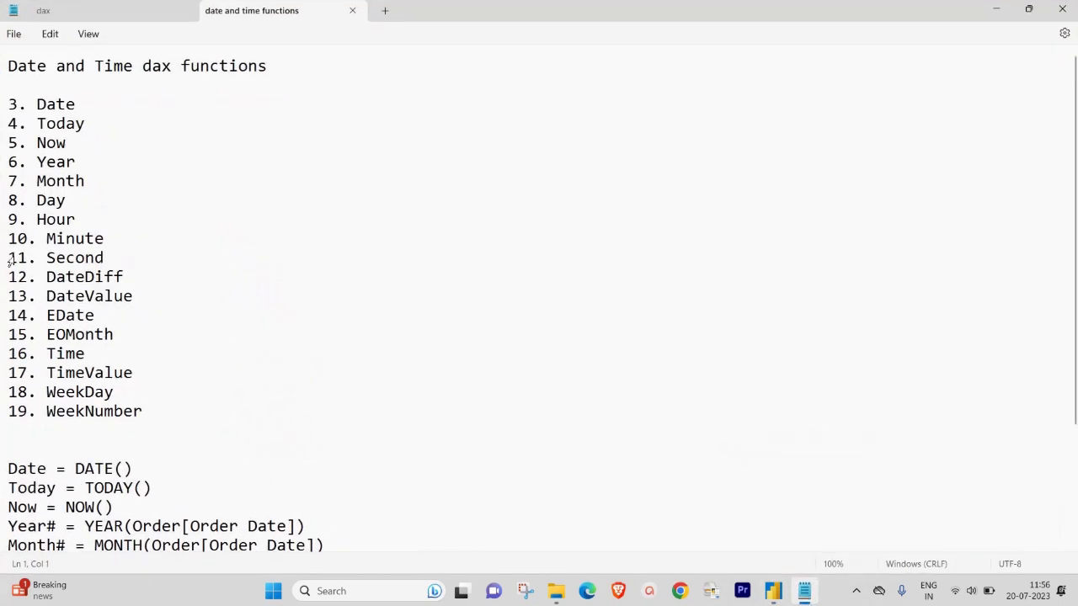
{"action": "left_click", "coordinate": [993, 11]}
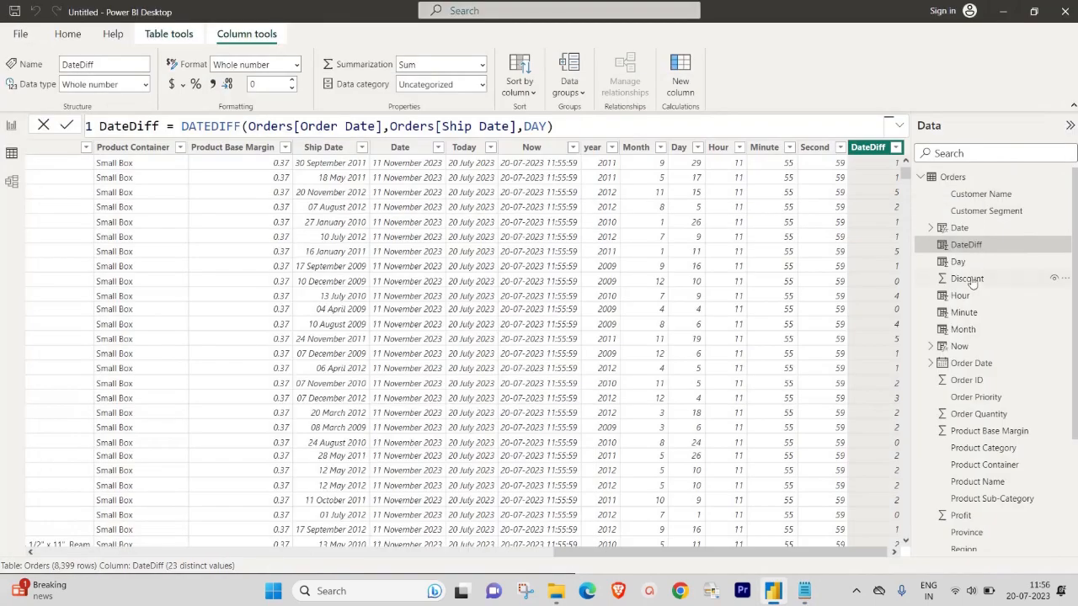
{"action": "right_click", "coordinate": [954, 179]}
{"action": "left_click", "coordinate": [866, 207]}
{"action": "type", "text": "DateVa"}
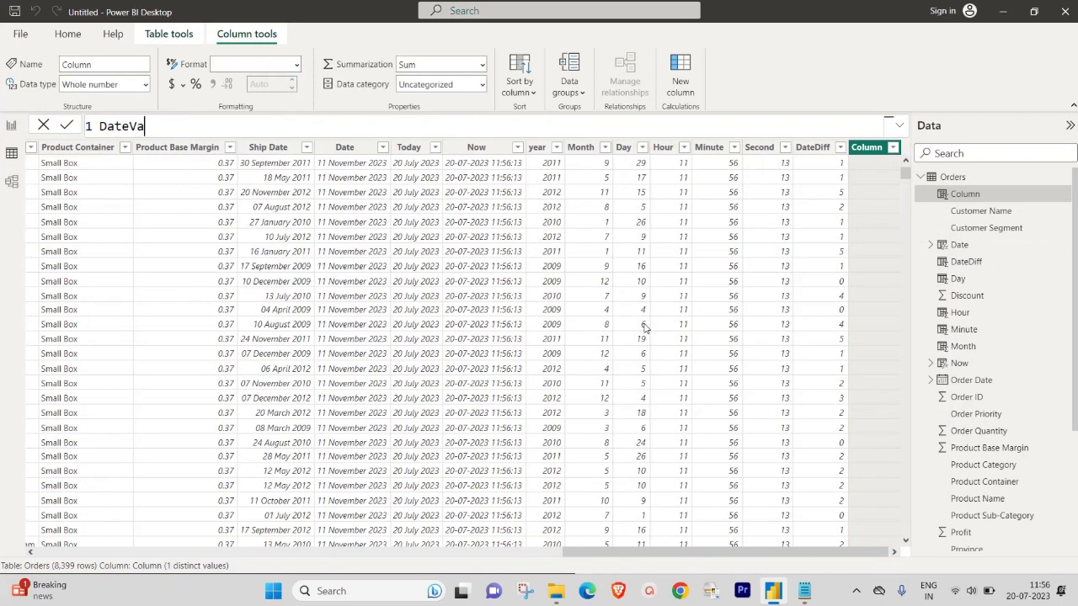
{"action": "type", "text": "lue = date"}
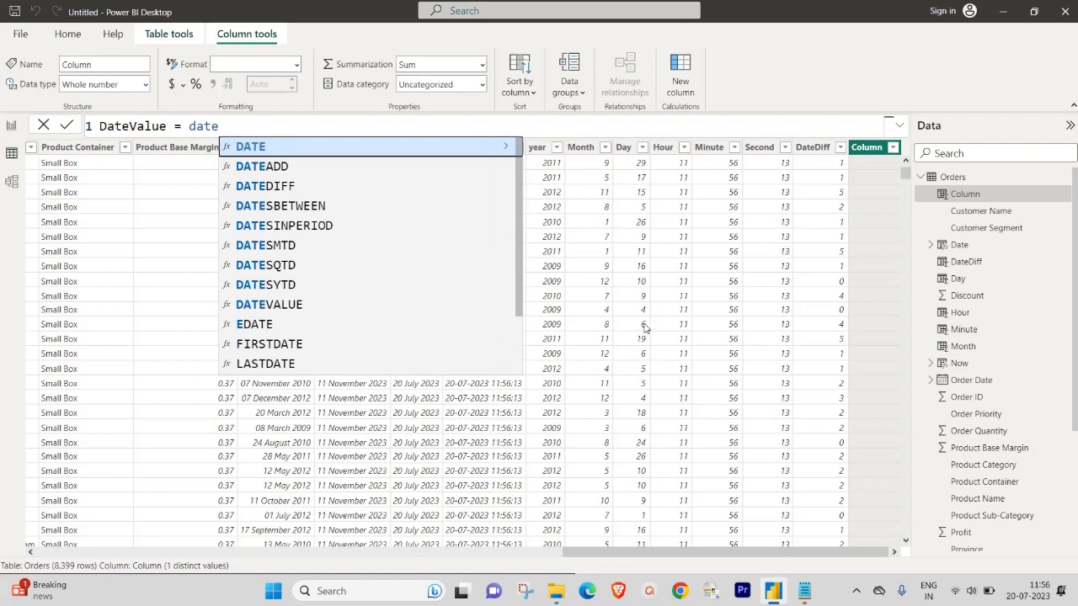
{"action": "key", "text": "Down"}
{"action": "key", "text": "Down"}
{"action": "key", "text": "Down"}
{"action": "key", "text": "Down"}
{"action": "key", "text": "Down"}
{"action": "key", "text": "Down"}
{"action": "key", "text": "Down"}
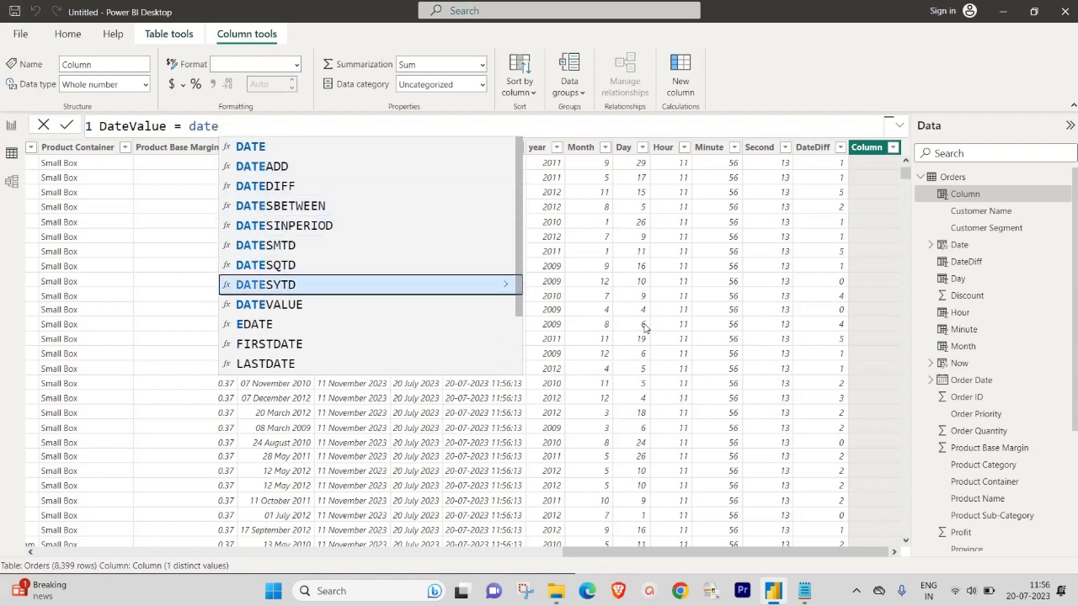
{"action": "key", "text": "Down"}
{"action": "key", "text": "Tab"}
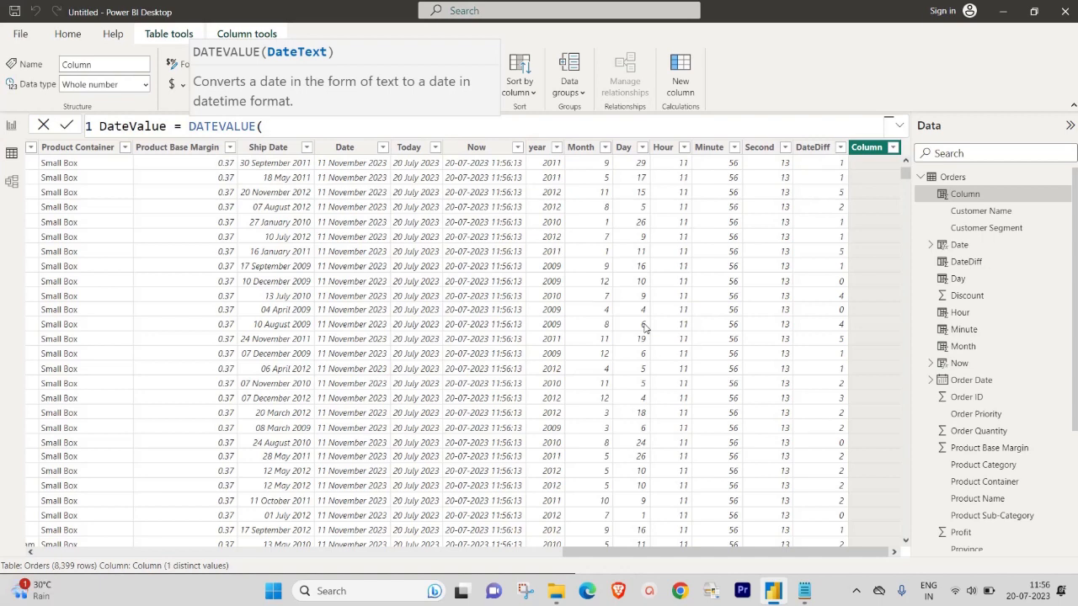
Complete the DateValue formula with the text "2023,11,11", commit it and set the column's data type to Date.
{"action": "type", "text": "\"2023,11,11\")"}
{"action": "key", "text": "Return"}
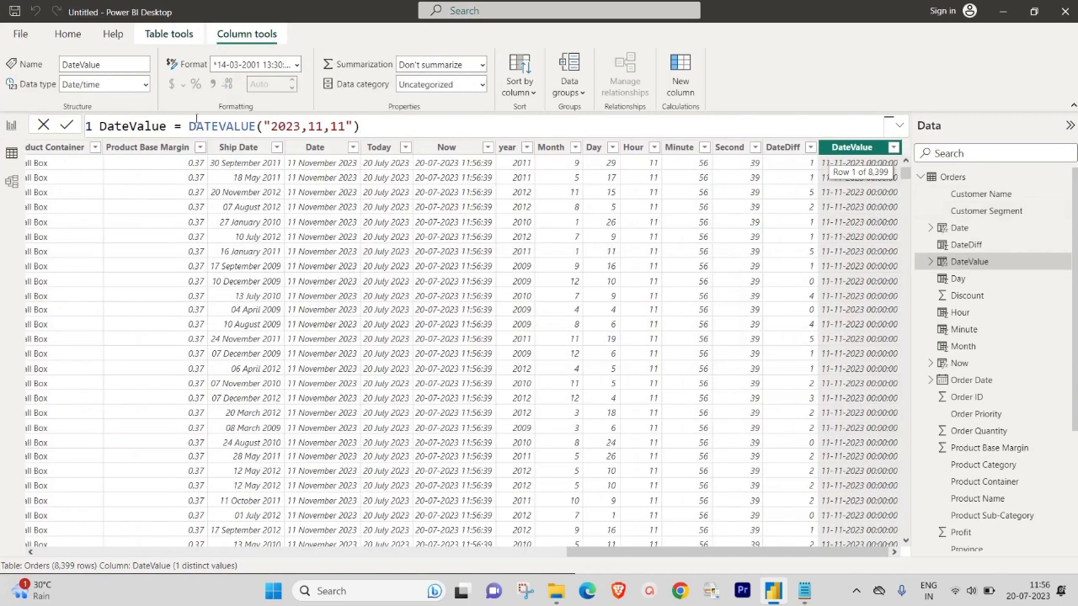
{"action": "left_click", "coordinate": [144, 84]}
{"action": "left_click", "coordinate": [98, 189]}
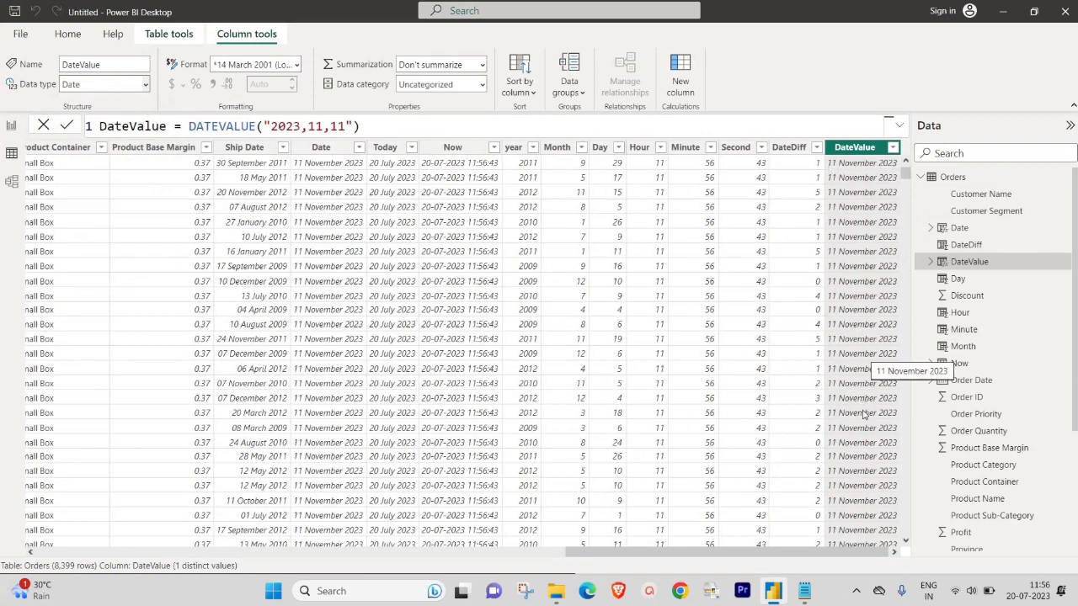
Check the function notes, create a new calculated column in Orders named EDate and begin its formula with the EDATE function.
{"action": "left_click", "coordinate": [802, 592]}
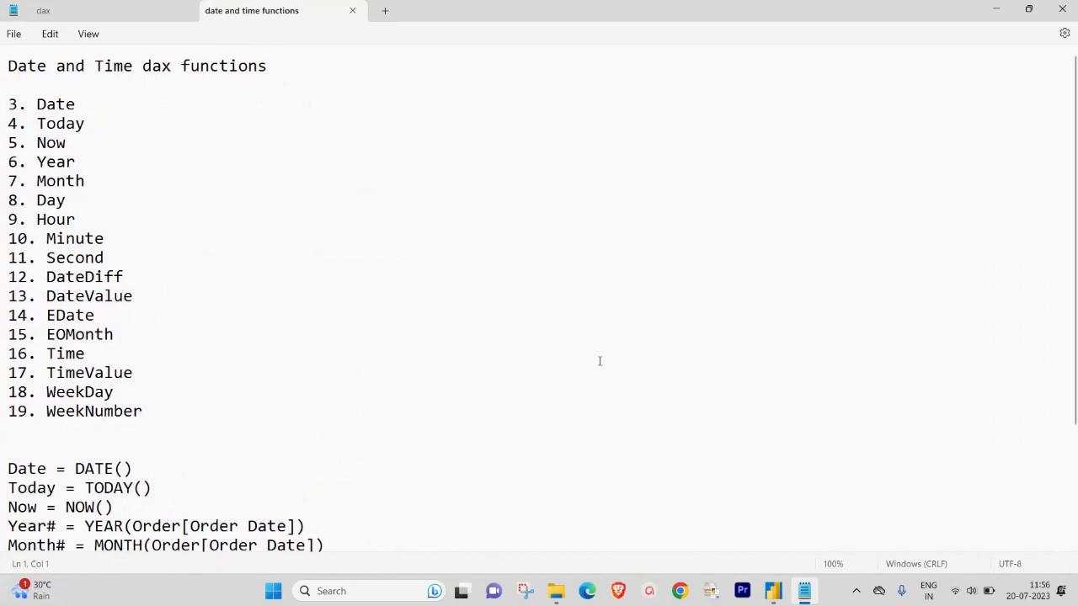
{"action": "left_click", "coordinate": [995, 9]}
{"action": "right_click", "coordinate": [987, 181]}
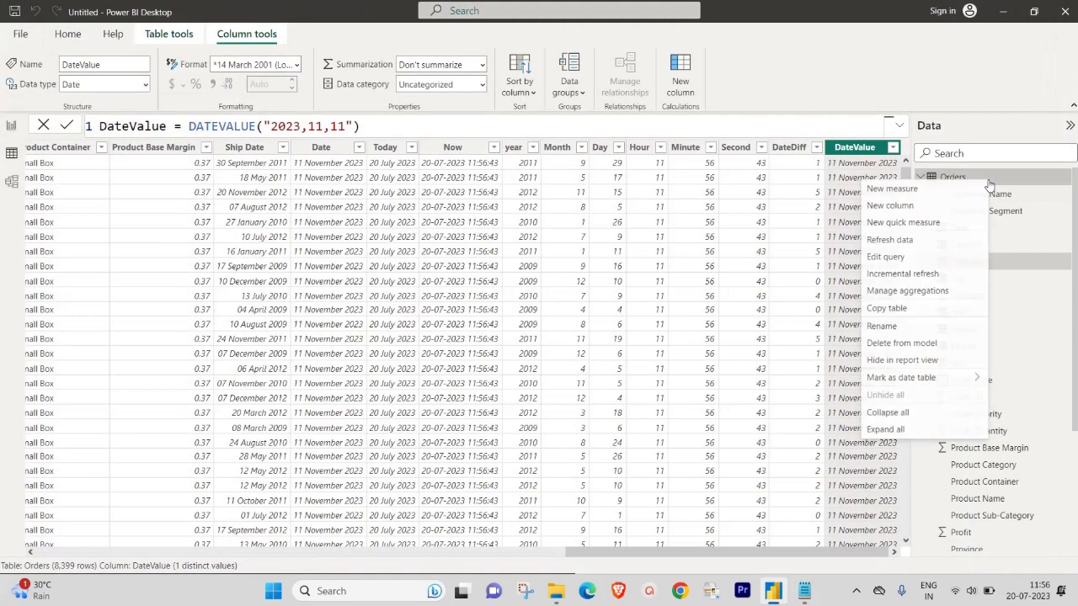
{"action": "left_click", "coordinate": [912, 208]}
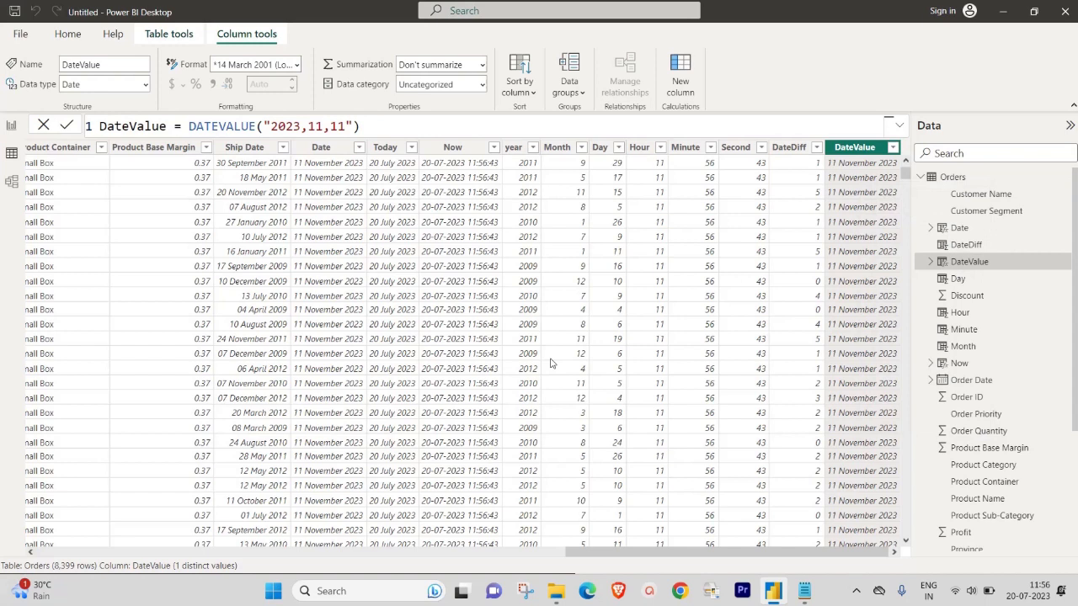
{"action": "type", "text": "E"}
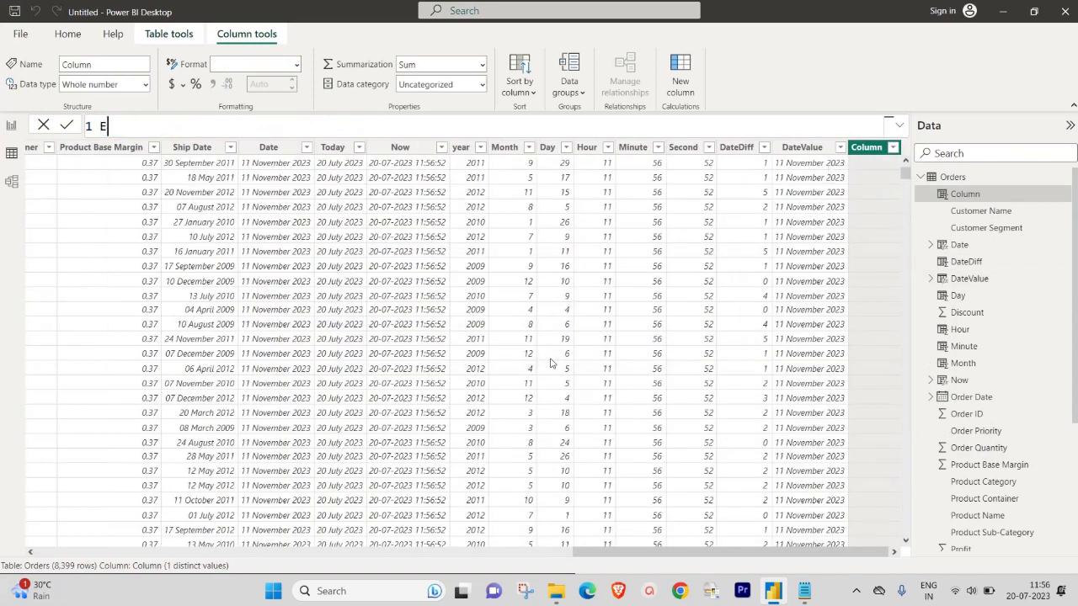
{"action": "type", "text": "Date = edate"}
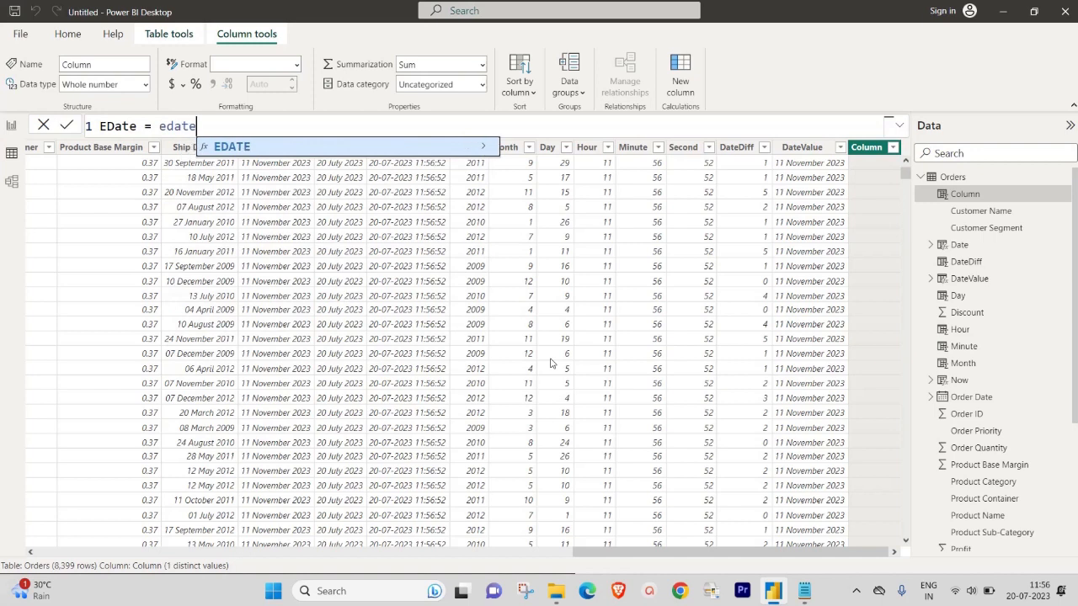
{"action": "key", "text": "Tab"}
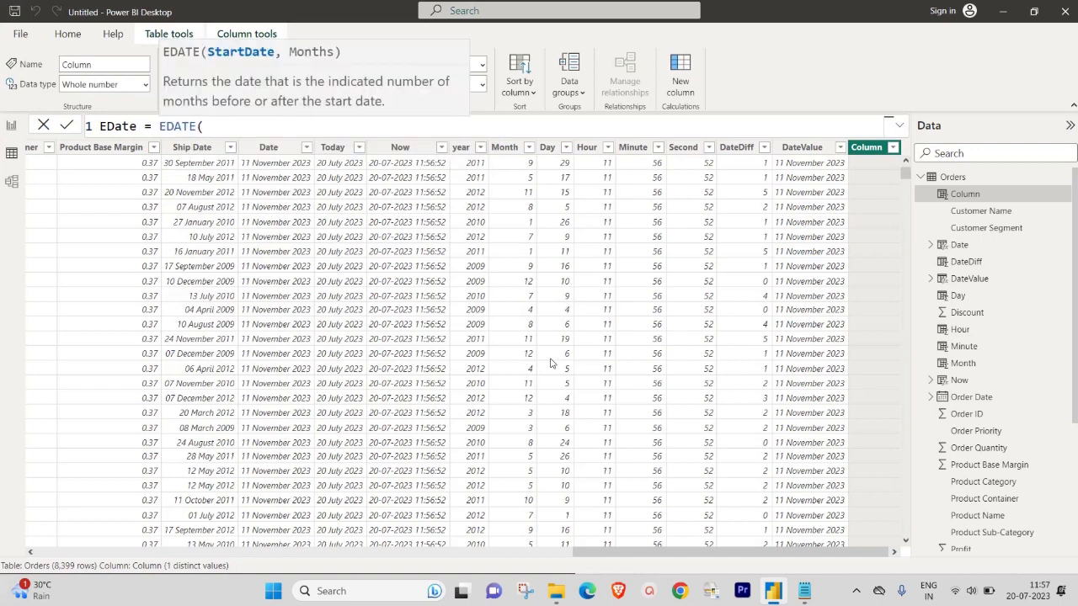
{"action": "type", "text": "or"}
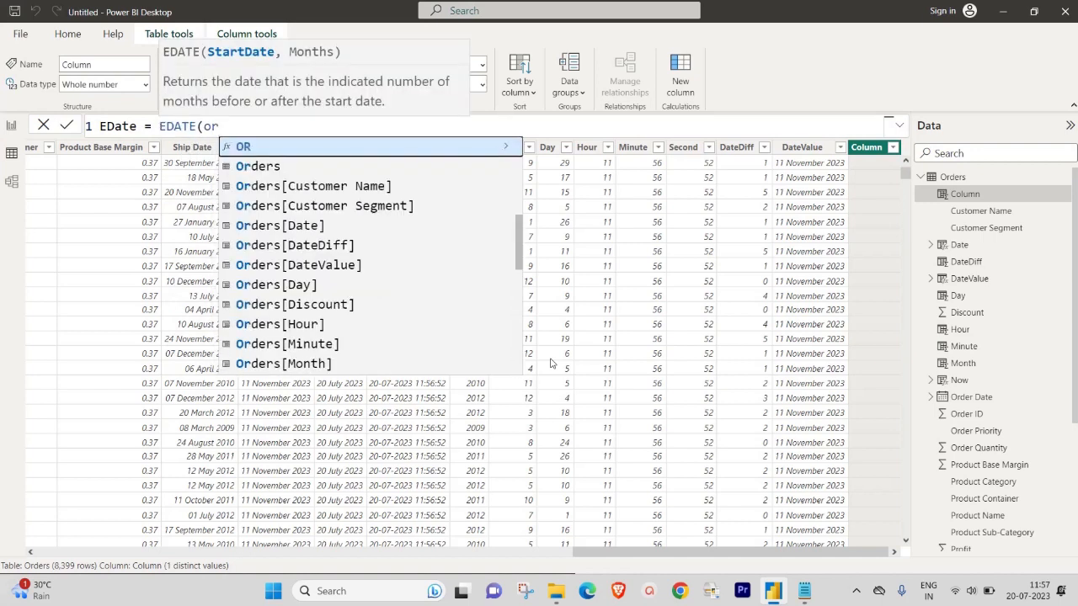
{"action": "key", "text": "BackSpace"}
{"action": "key", "text": "BackSpace"}
{"action": "key", "text": "BackSpace"}
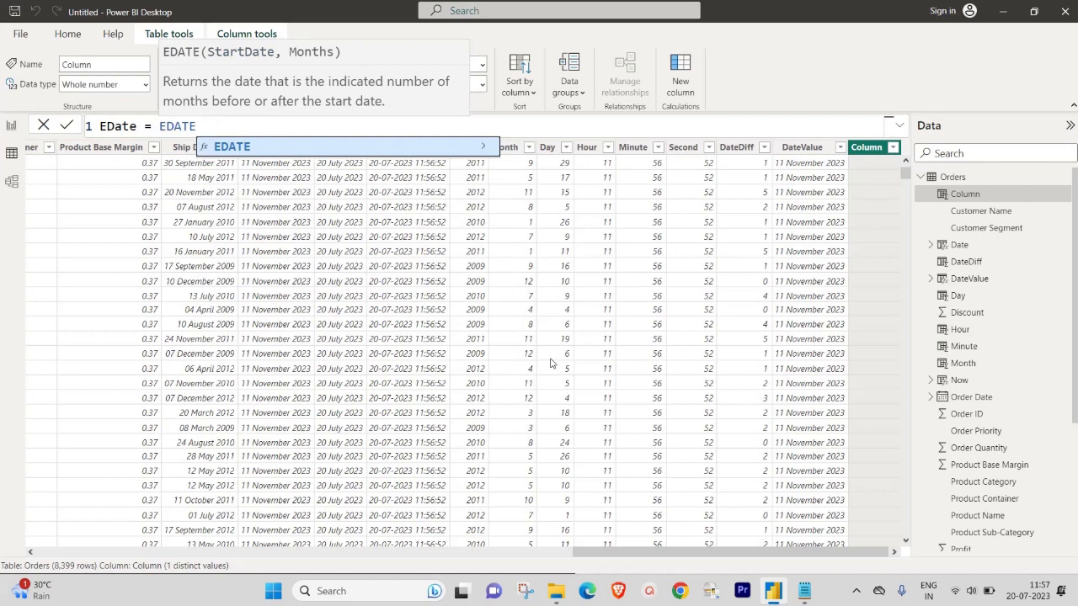
Complete the EDate formula with Orders[Ship Date] and 1 month, commit it and set the column's data type to Date.
{"action": "type", "text": "(ship"}
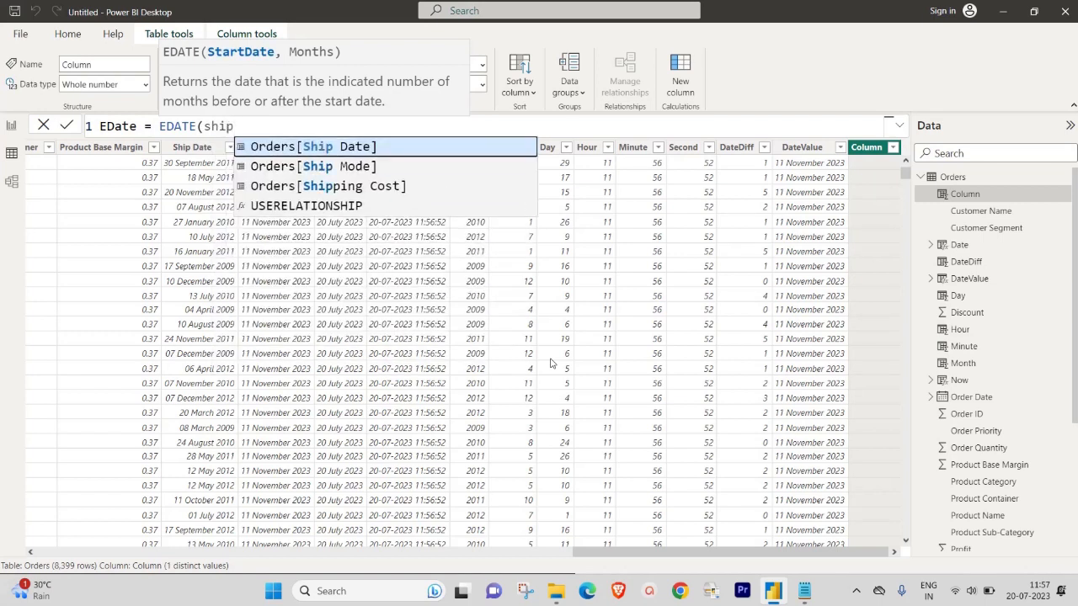
{"action": "key", "text": "Tab"}
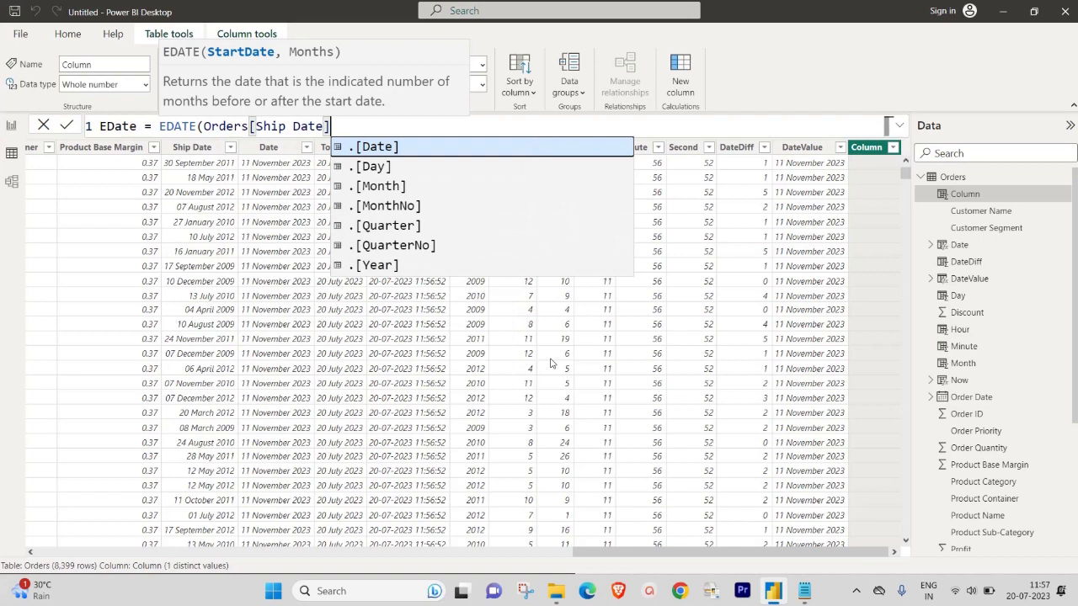
{"action": "type", "text": ","}
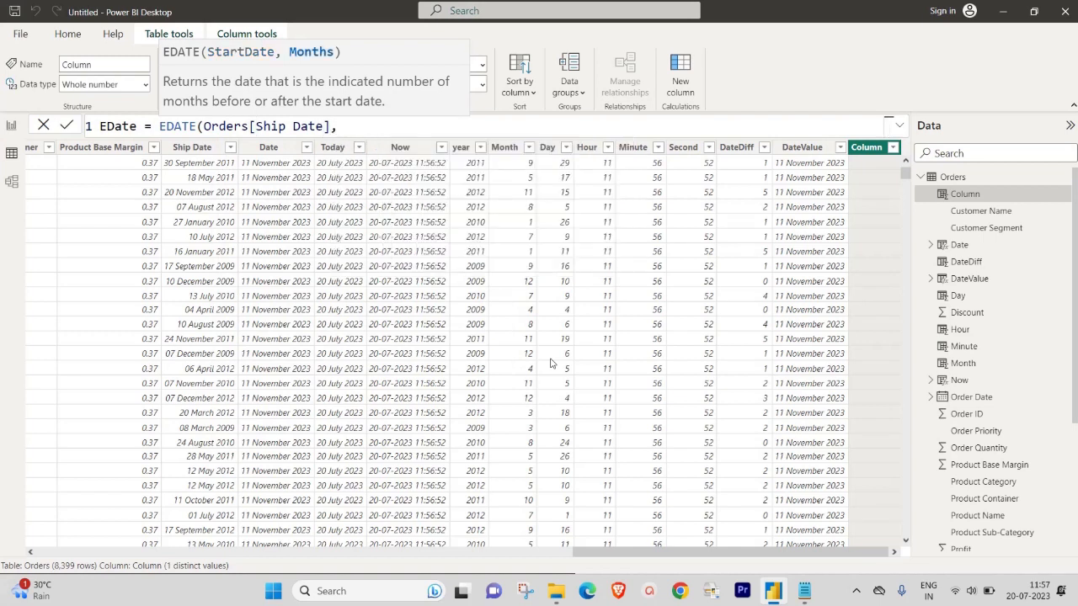
{"action": "type", "text": "1)"}
{"action": "key", "text": "Return"}
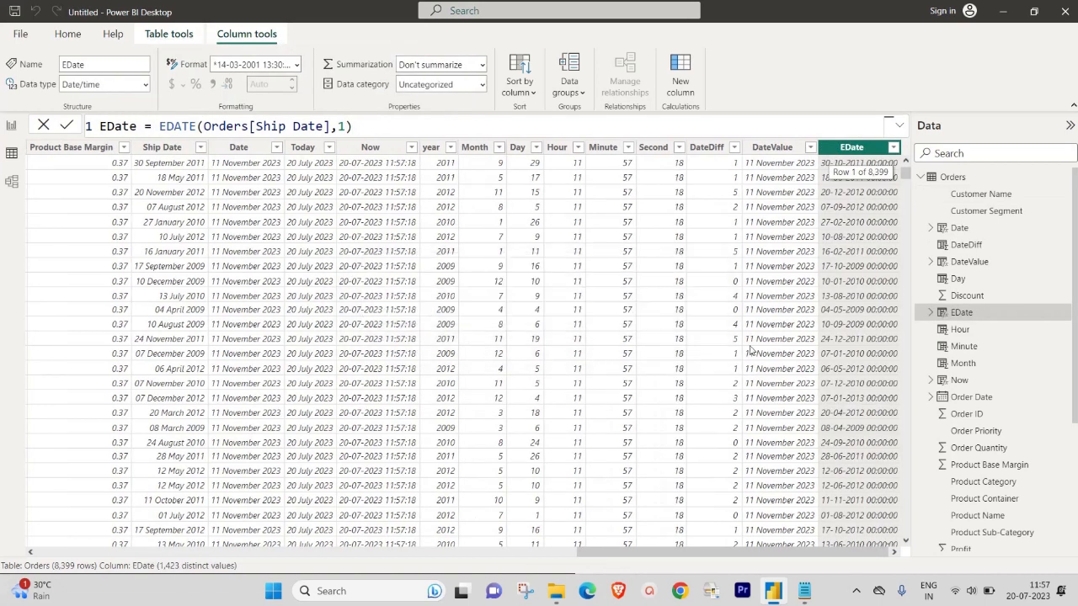
{"action": "left_click", "coordinate": [145, 84]}
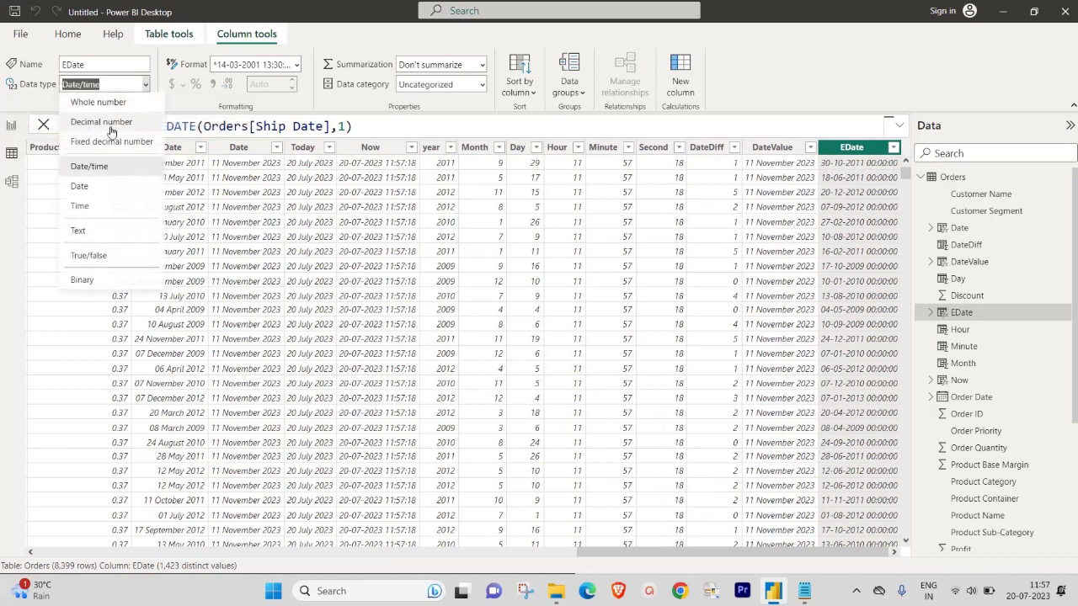
{"action": "left_click", "coordinate": [79, 186]}
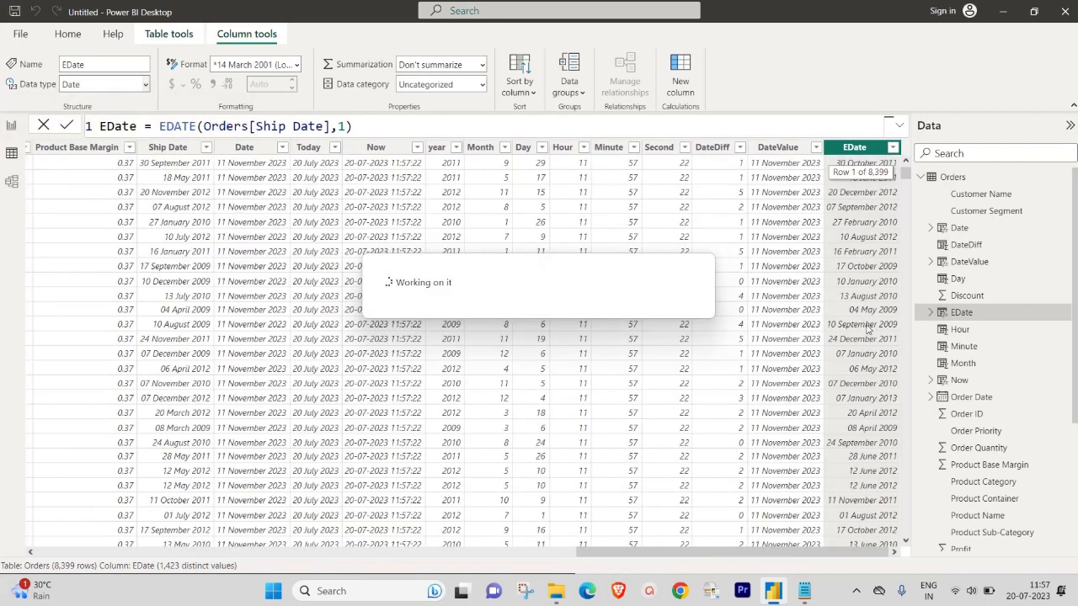
Check the function notes, create a new calculated column in Orders named Time and begin its formula with the TIME function.
{"action": "left_click", "coordinate": [804, 591]}
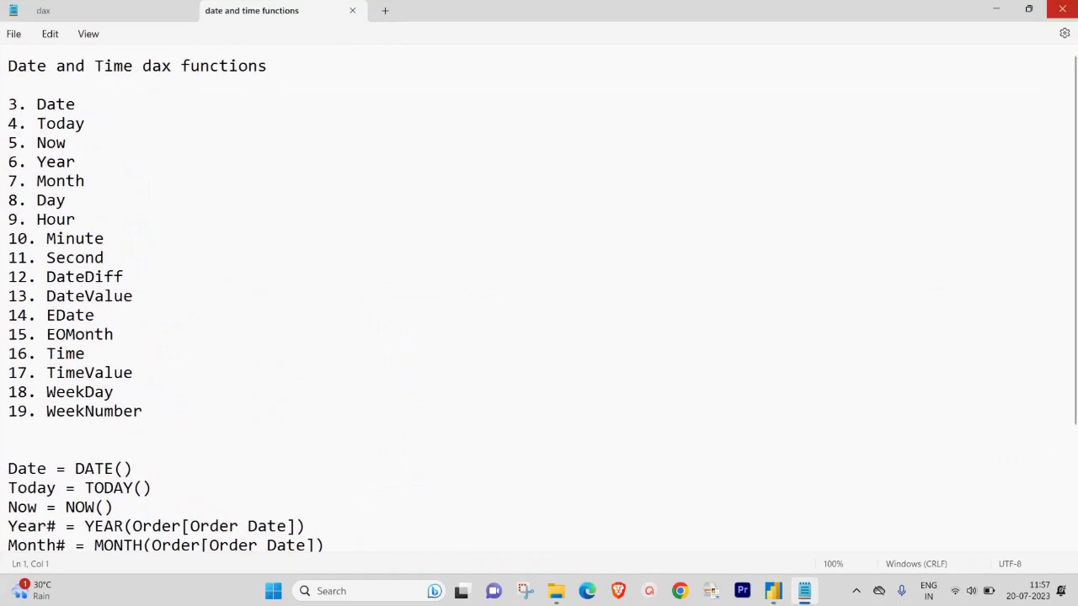
{"action": "left_click", "coordinate": [994, 9]}
{"action": "right_click", "coordinate": [962, 185]}
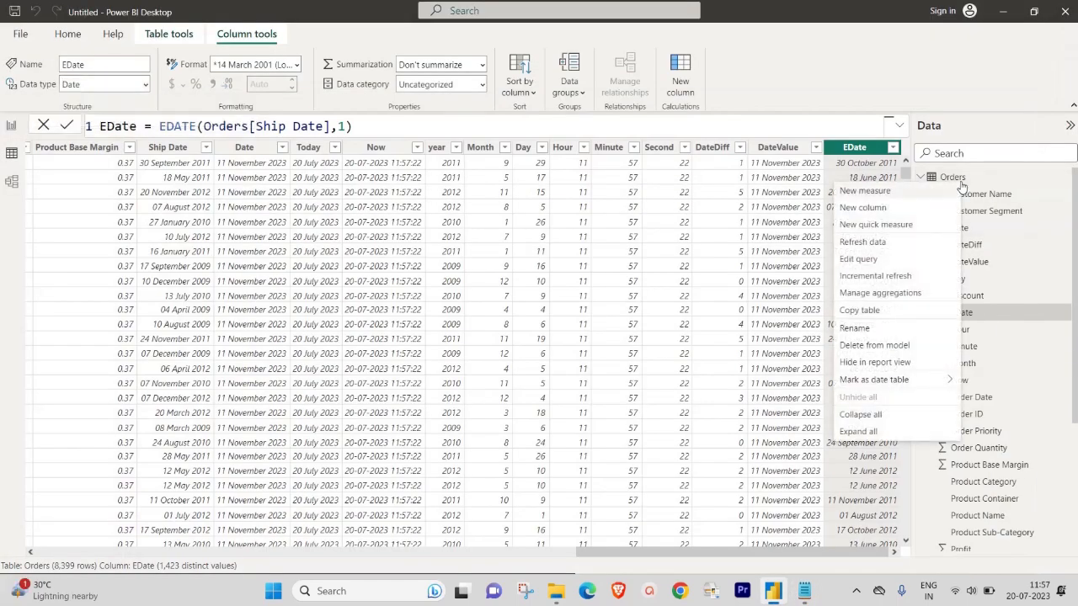
{"action": "left_click", "coordinate": [577, 368]}
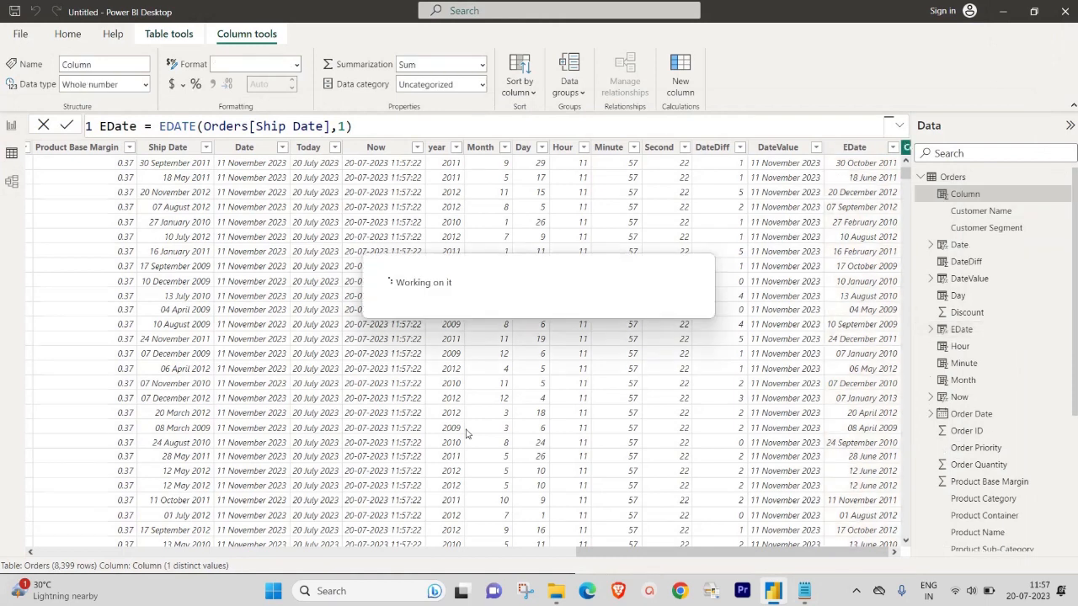
{"action": "type", "text": "Time"}
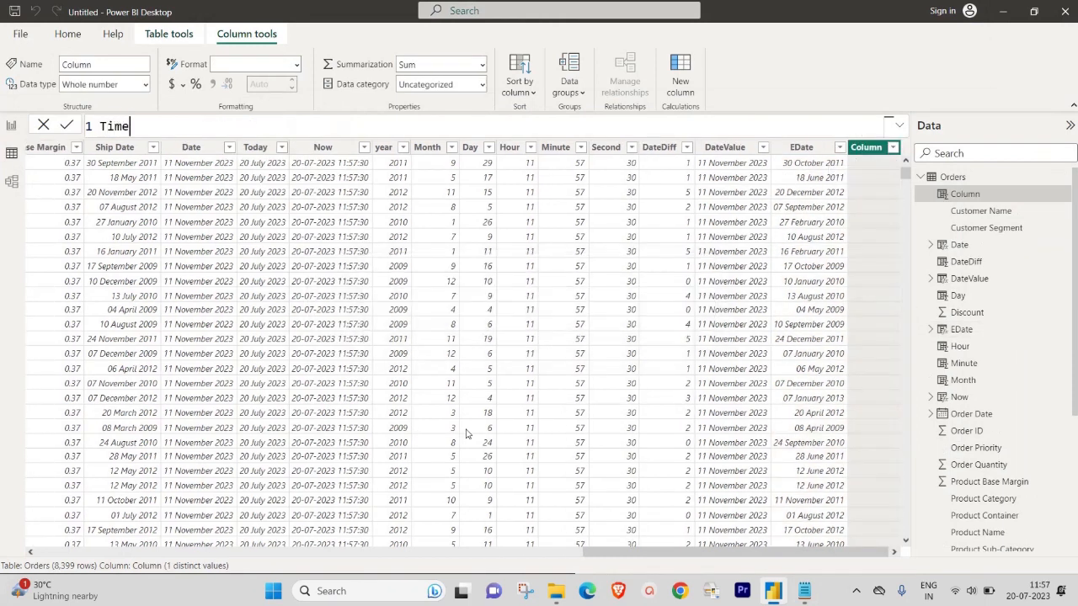
{"action": "type", "text": " = time"}
{"action": "key", "text": "Tab"}
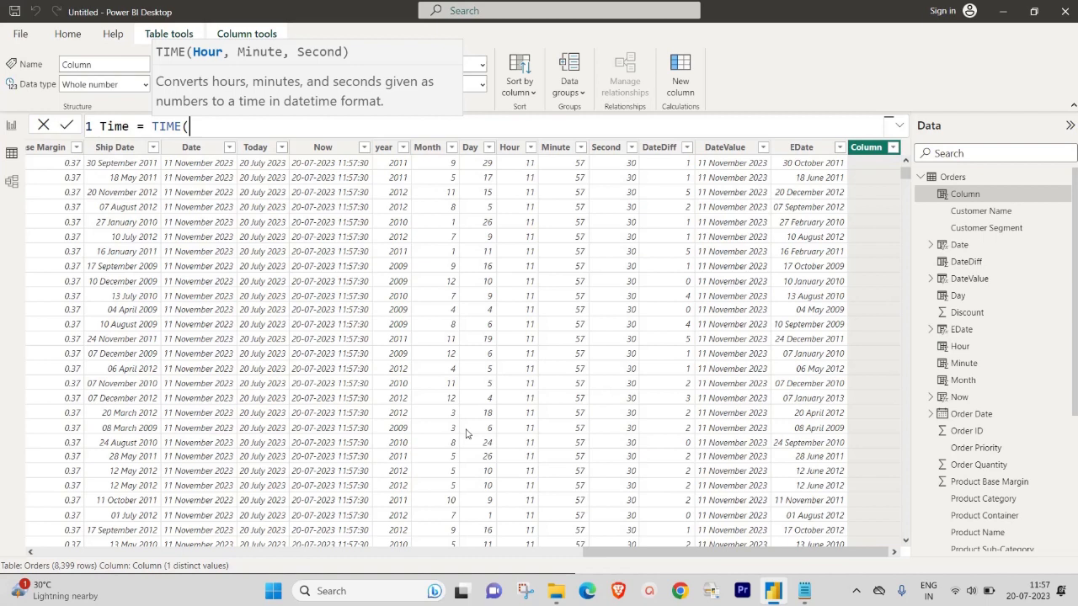
Complete the Time formula with hour 22, minute 30 and second 23, commit it and set the column's data type to Time.
{"action": "type", "text": "22,30,23"}
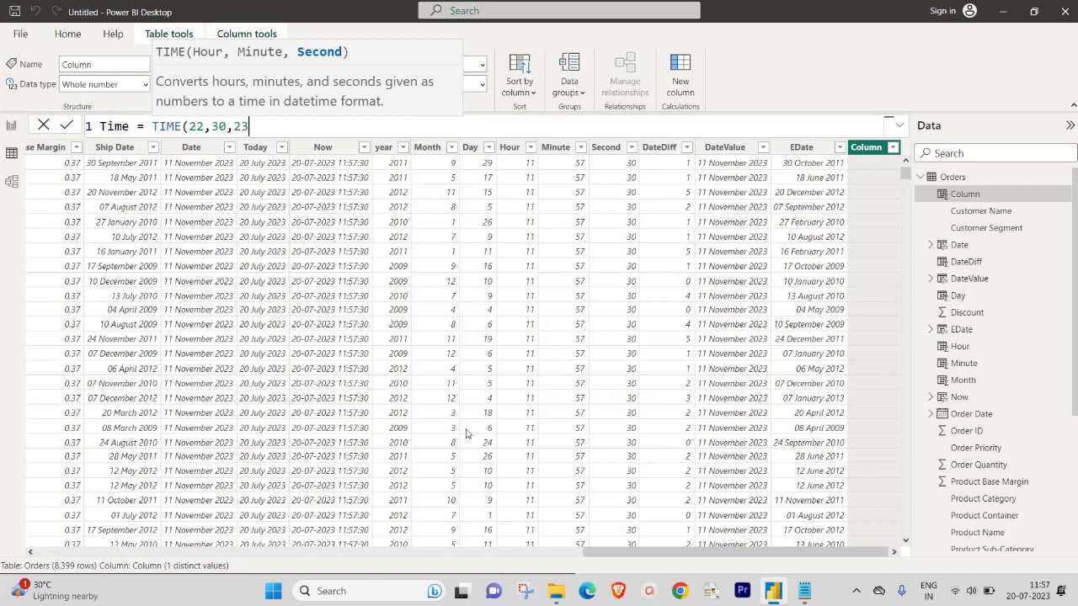
{"action": "type", "text": ")"}
{"action": "key", "text": "Return"}
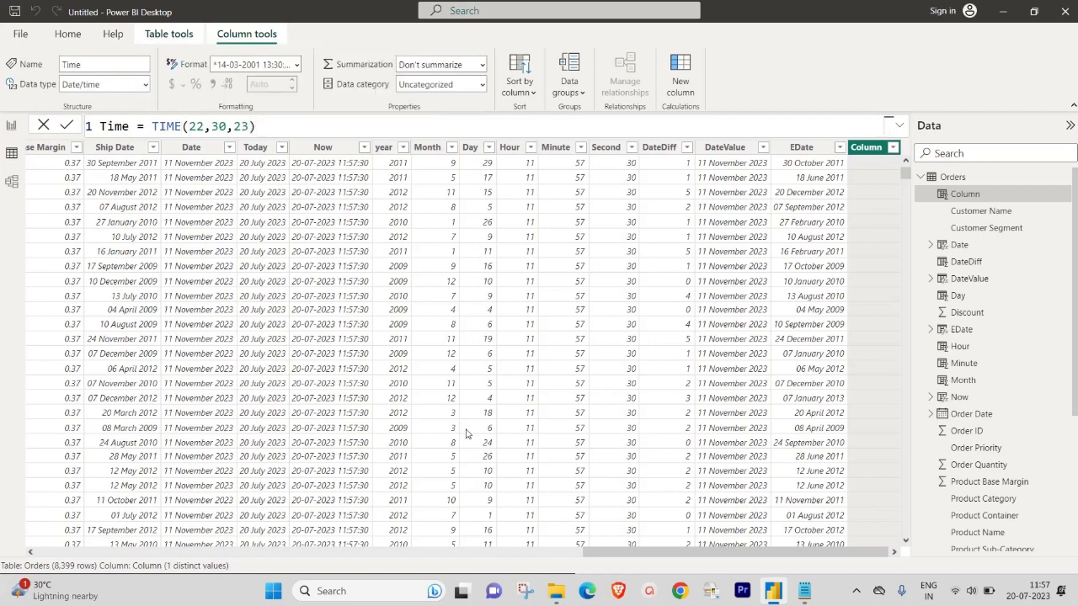
{"action": "left_click", "coordinate": [134, 85]}
{"action": "left_click", "coordinate": [80, 205]}
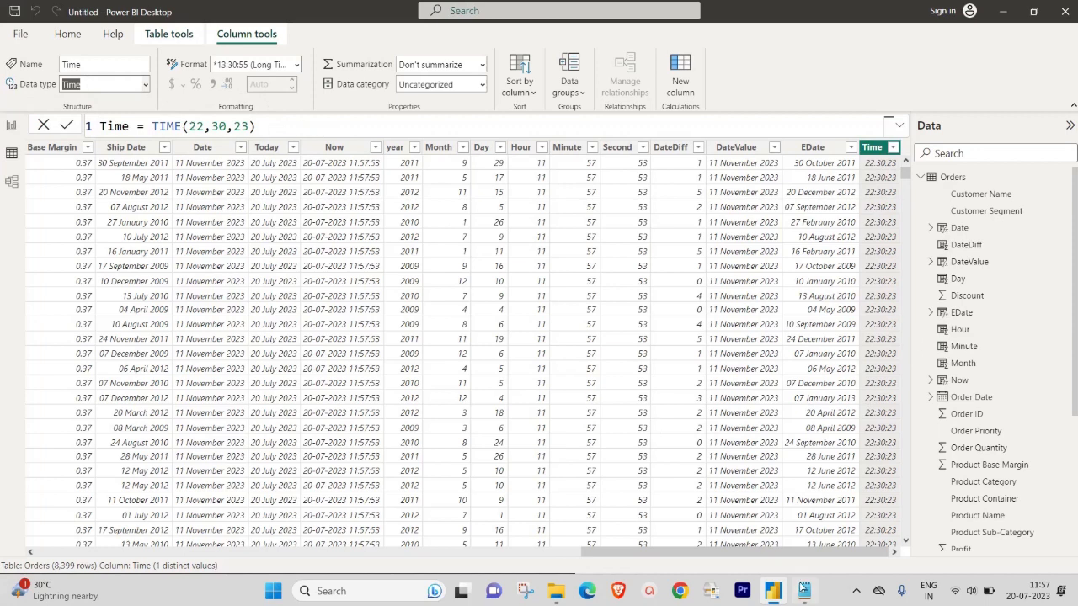
Check the function notes, create a new calculated column in Orders named TimeValue and begin its formula with the TIMEVALUE function.
{"action": "left_click", "coordinate": [804, 592]}
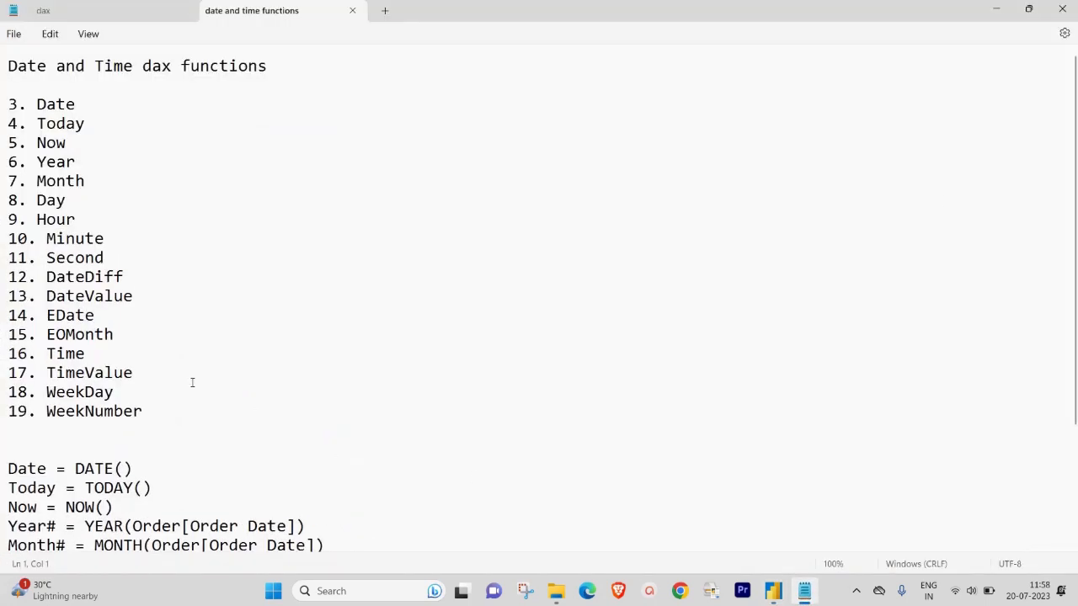
{"action": "left_click", "coordinate": [995, 9]}
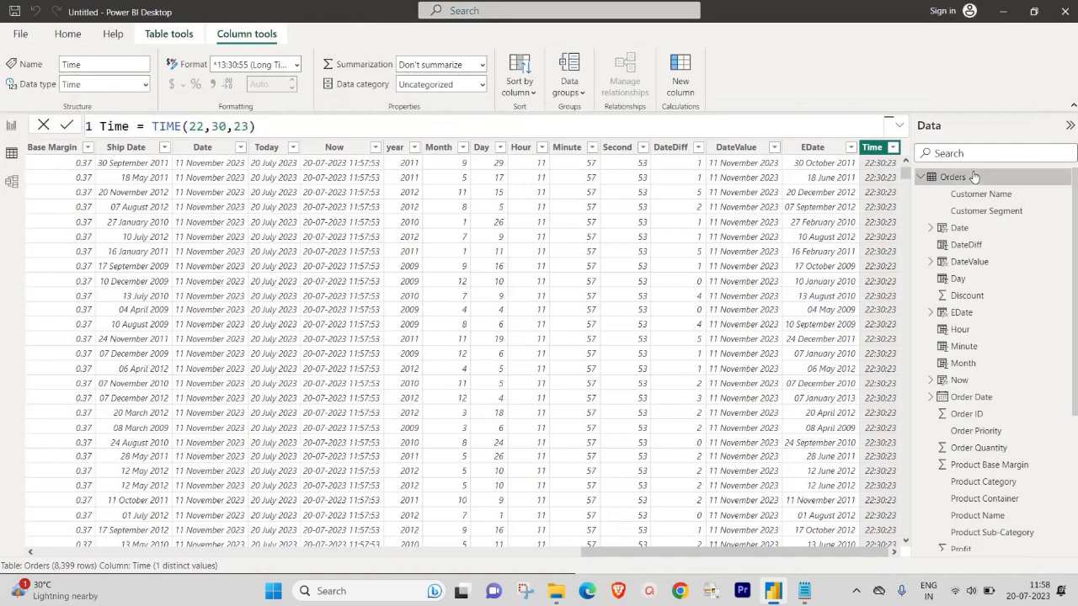
{"action": "left_click", "coordinate": [1015, 177]}
{"action": "left_click", "coordinate": [914, 199]}
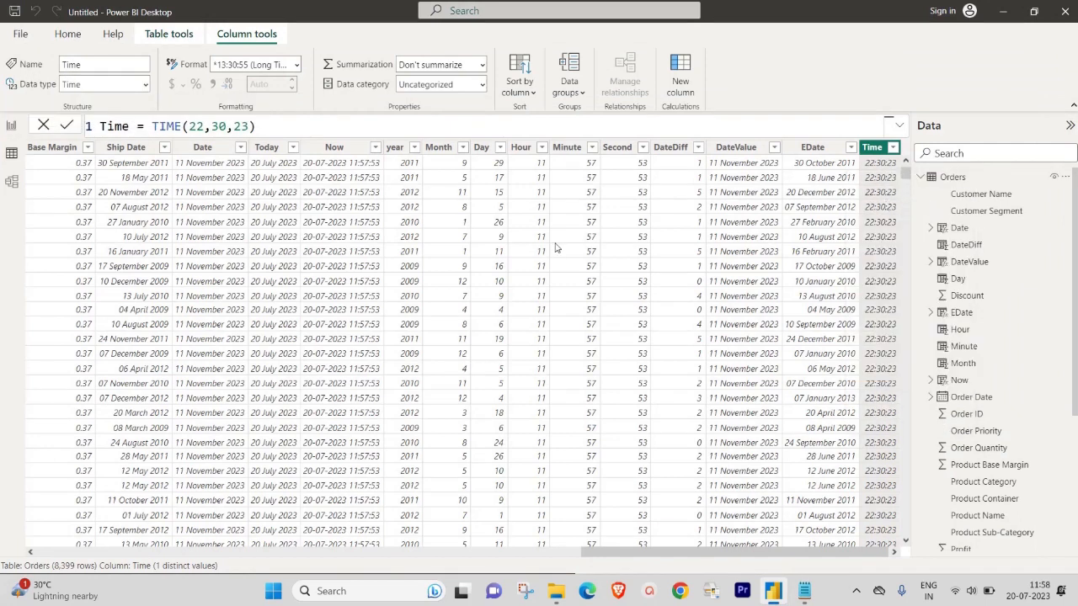
{"action": "key", "text": "ctrl+a"}
{"action": "type", "text": "T"}
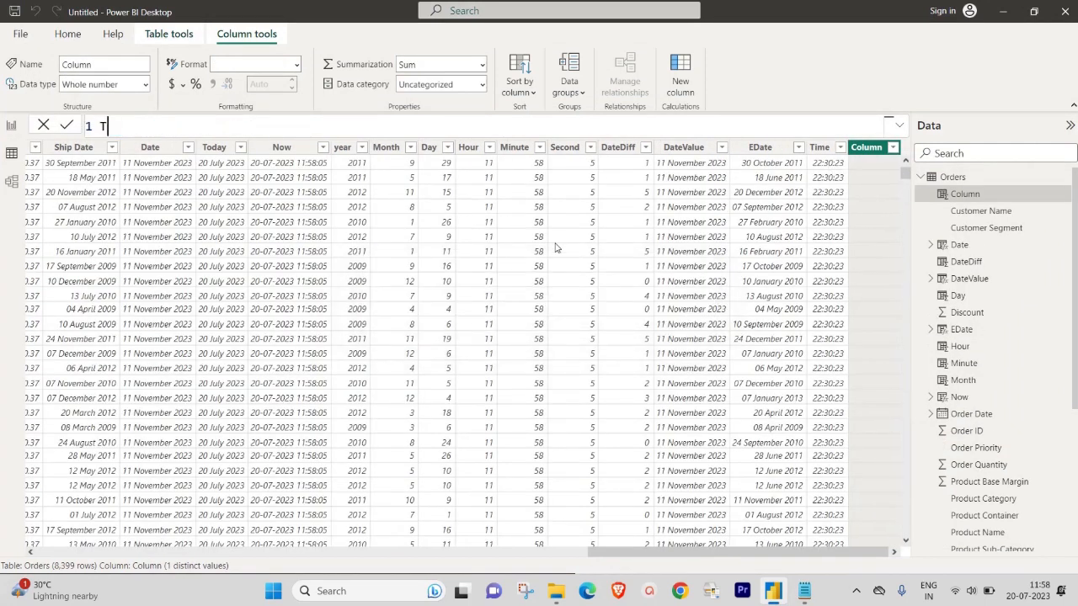
{"action": "type", "text": "imeValue = TIME"}
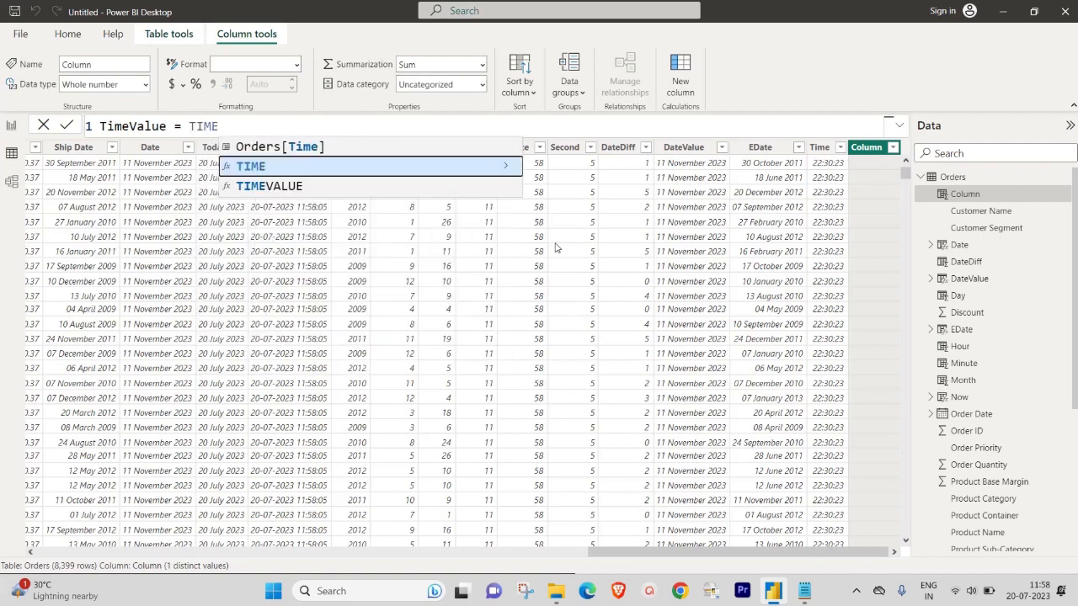
{"action": "key", "text": "Down"}
{"action": "key", "text": "Tab"}
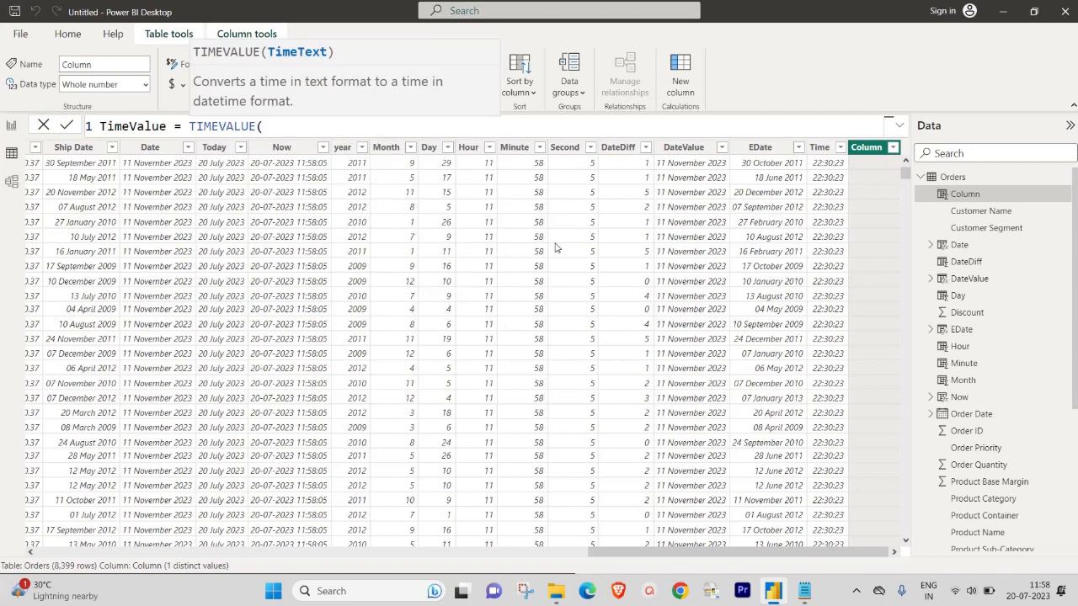
Complete the TimeValue formula with the text "22:30:23", commit it and set the column's data type to Time.
{"action": "type", "text": "\"22:30:23\""}
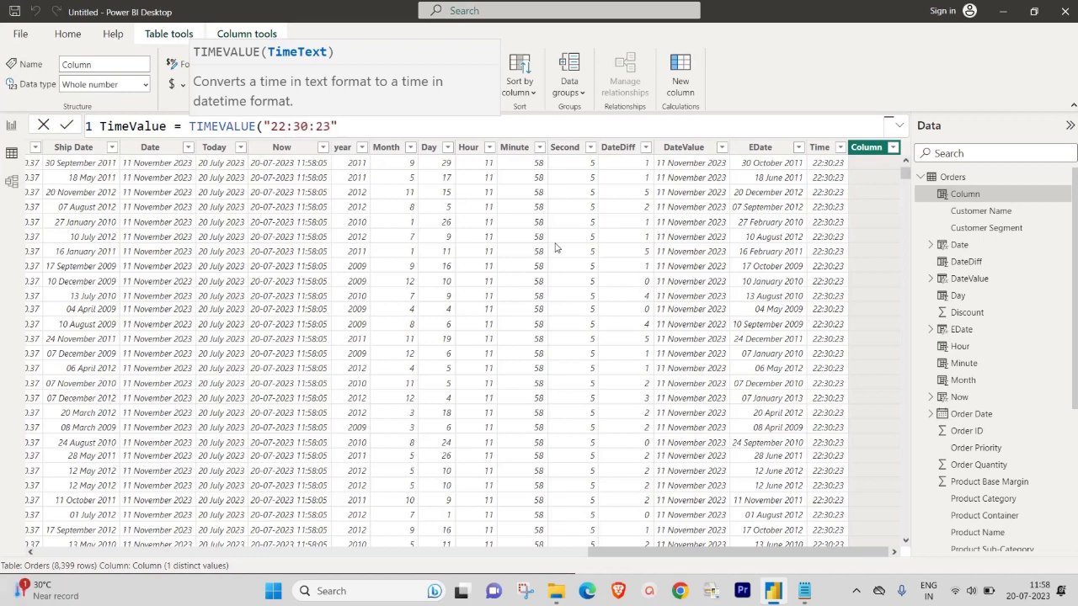
{"action": "type", "text": ")"}
{"action": "key", "text": "Return"}
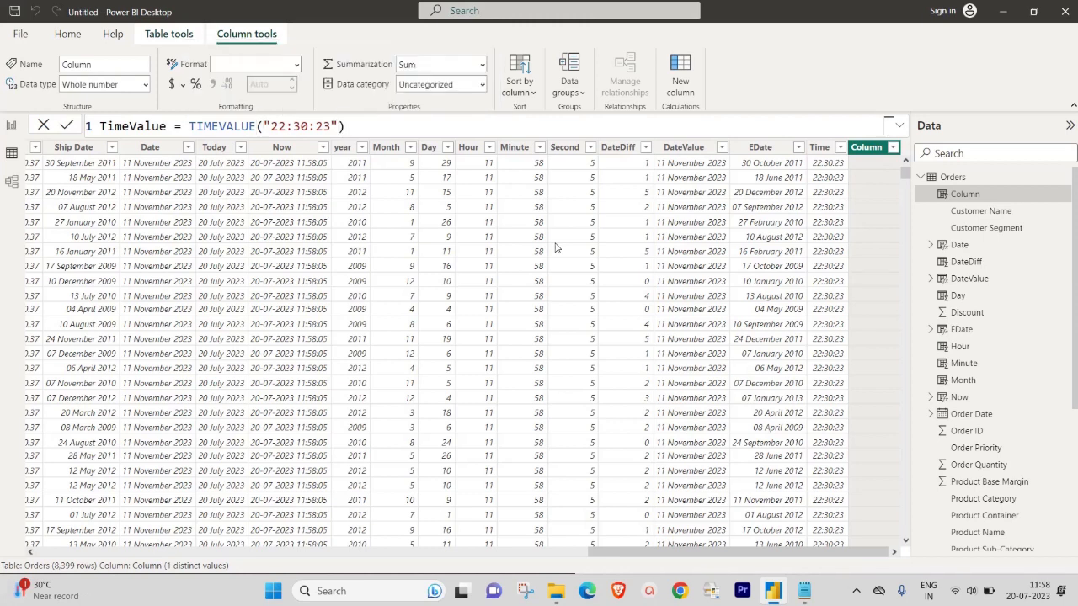
{"action": "left_click", "coordinate": [101, 86]}
{"action": "left_click", "coordinate": [79, 208]}
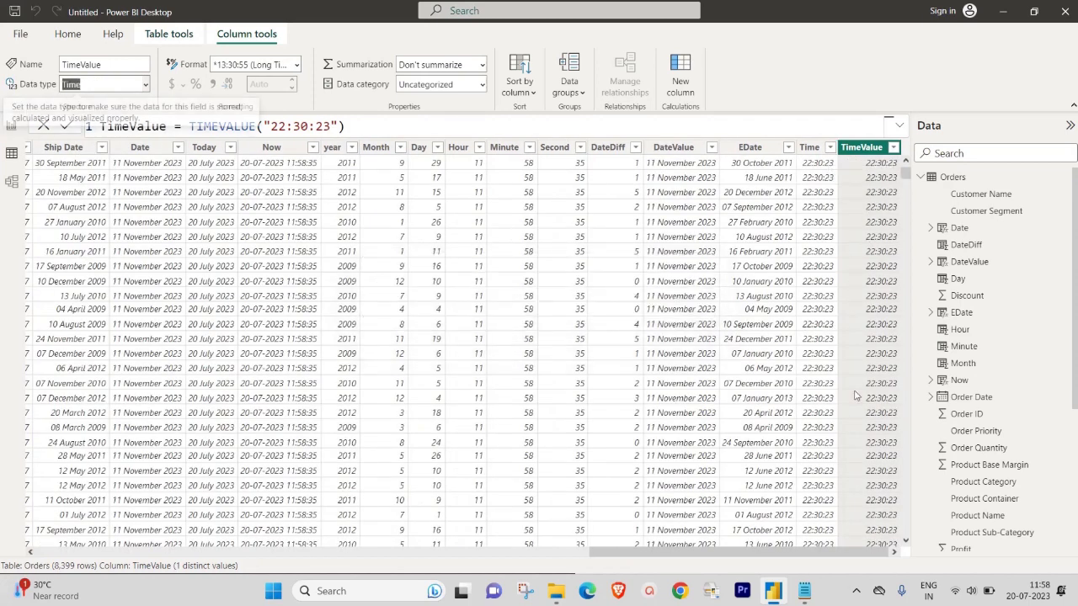
Check the function notes, create a new calculated column in Orders named Weekday and begin its formula with the WEEKDAY function.
{"action": "left_click", "coordinate": [802, 594]}
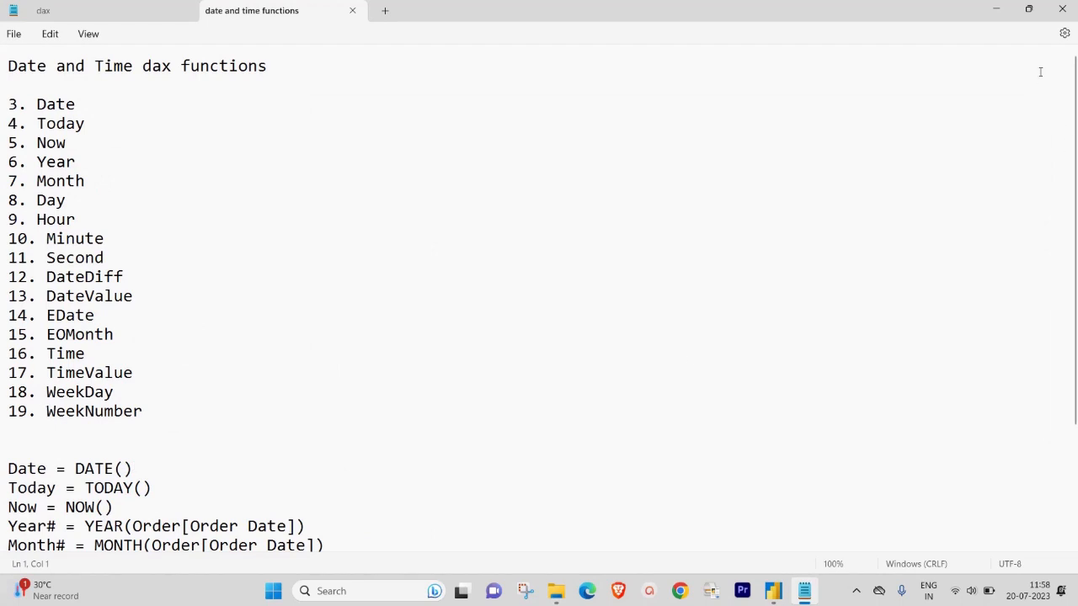
{"action": "left_click", "coordinate": [996, 10]}
{"action": "right_click", "coordinate": [977, 181]}
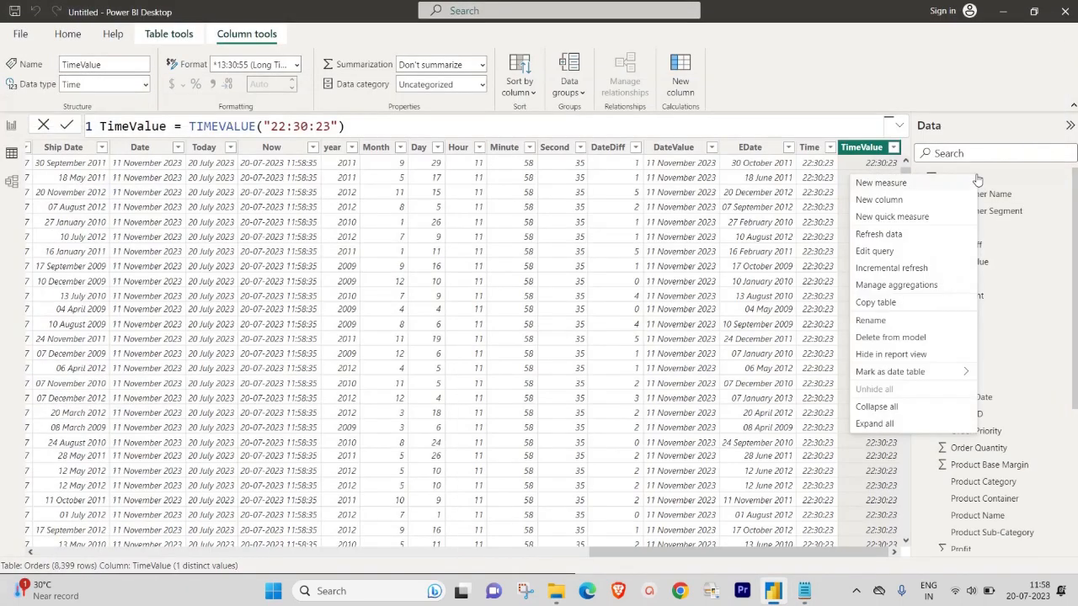
{"action": "left_click", "coordinate": [896, 201]}
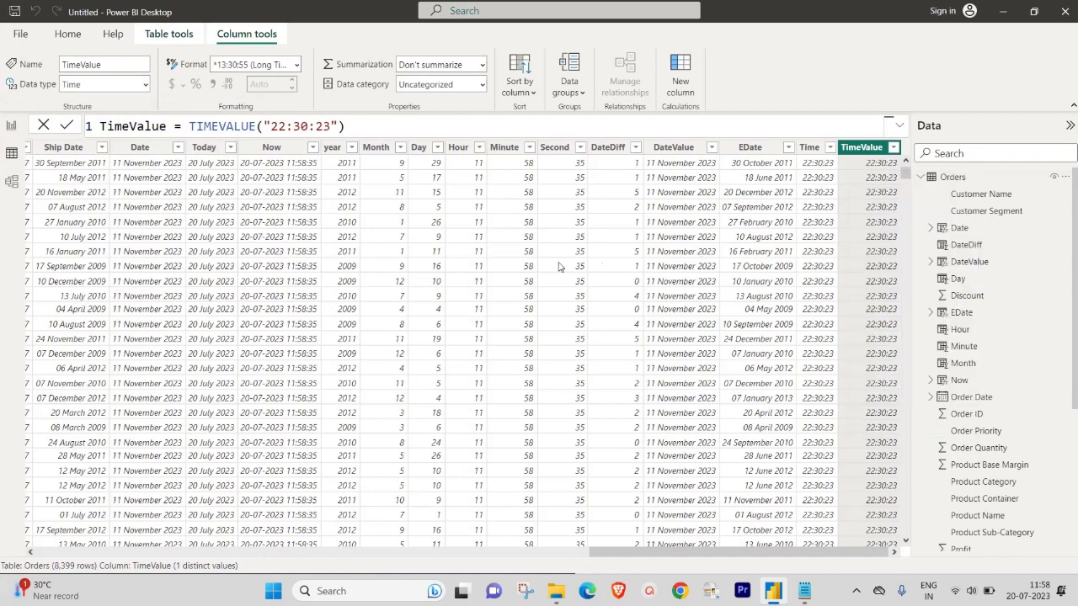
{"action": "type", "text": "We"}
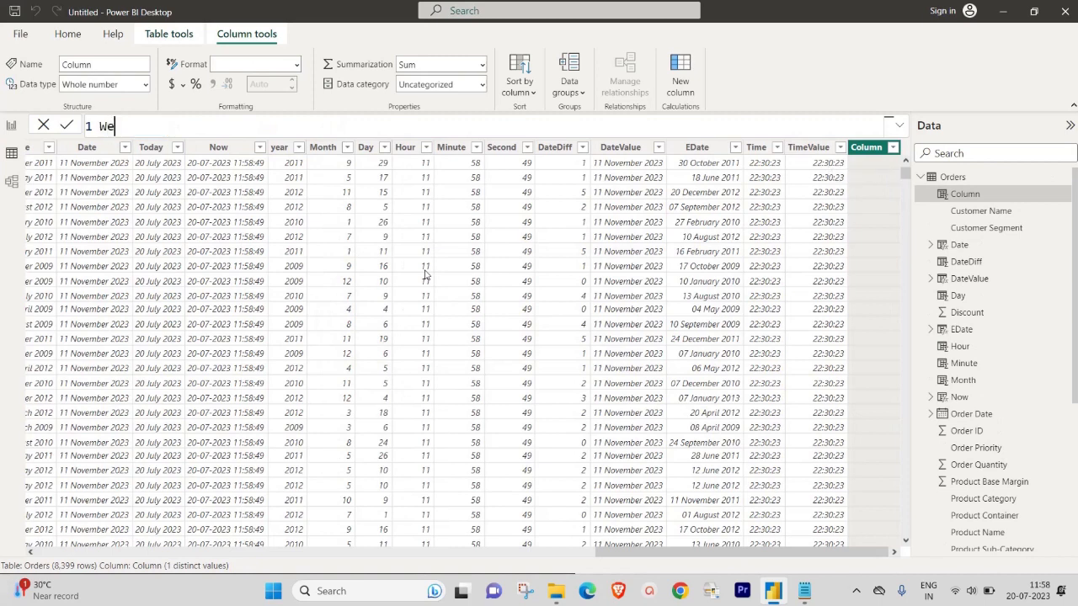
{"action": "type", "text": "ekday = weekday"}
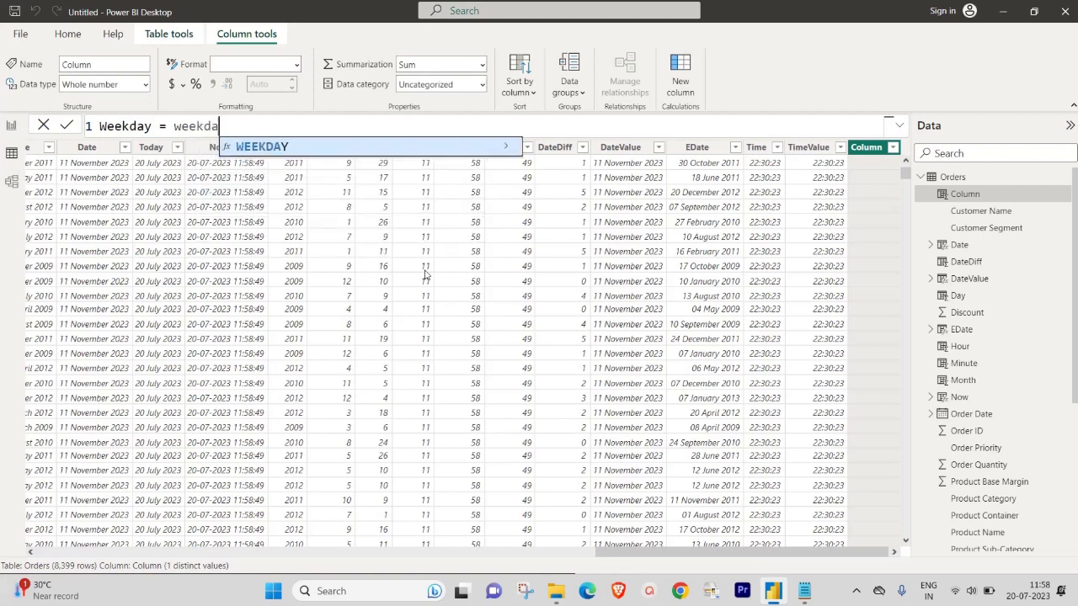
{"action": "key", "text": "Tab"}
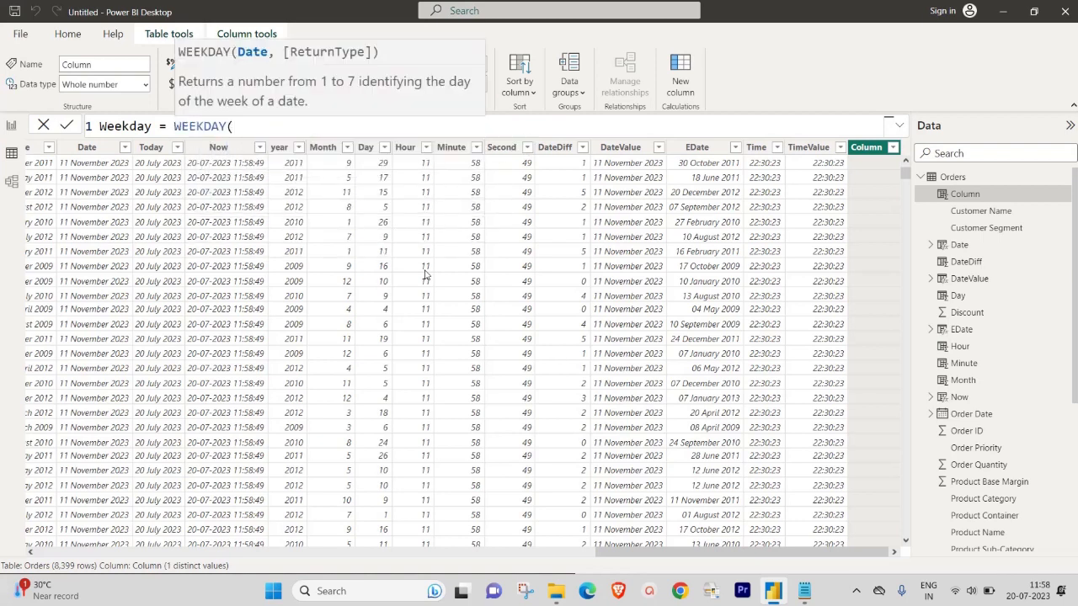
Complete the Weekday formula with Orders[Ship Date] as the date and 1 as the return type, and commit it.
{"action": "type", "text": "ship"}
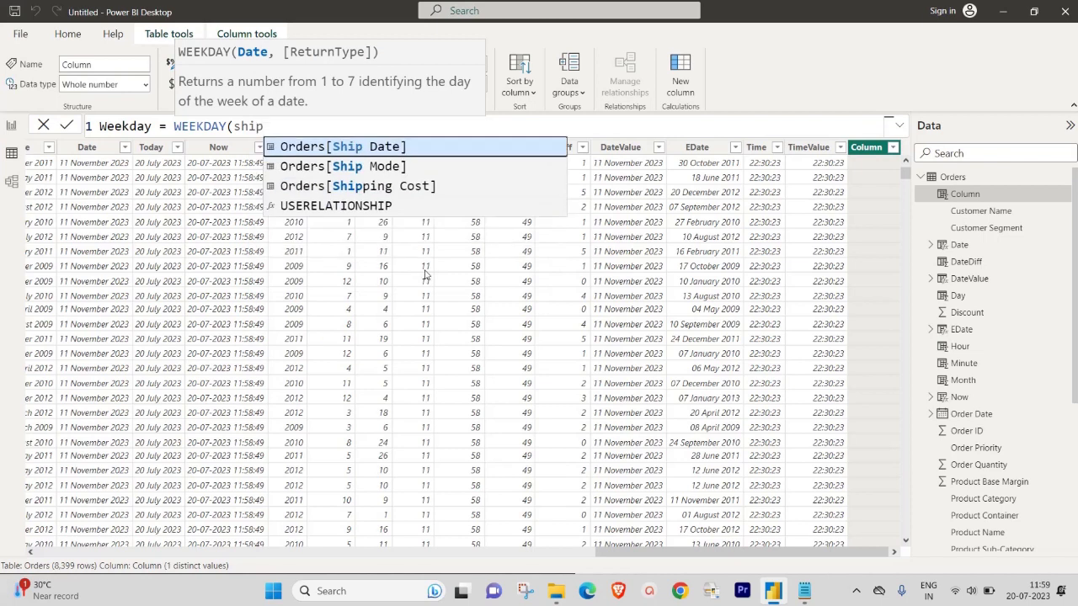
{"action": "key", "text": "Tab"}
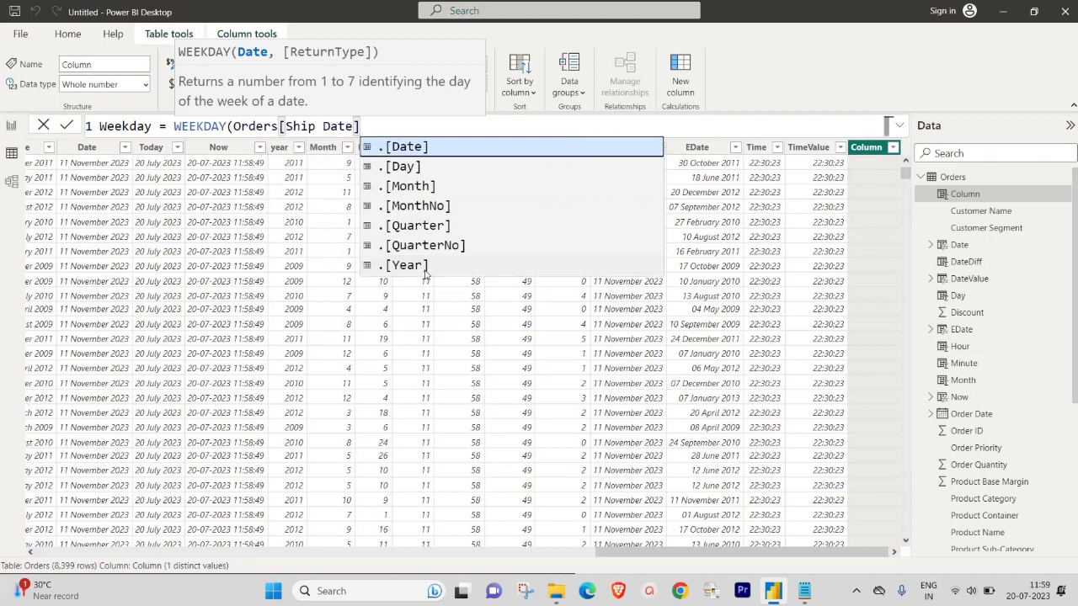
{"action": "type", "text": ","}
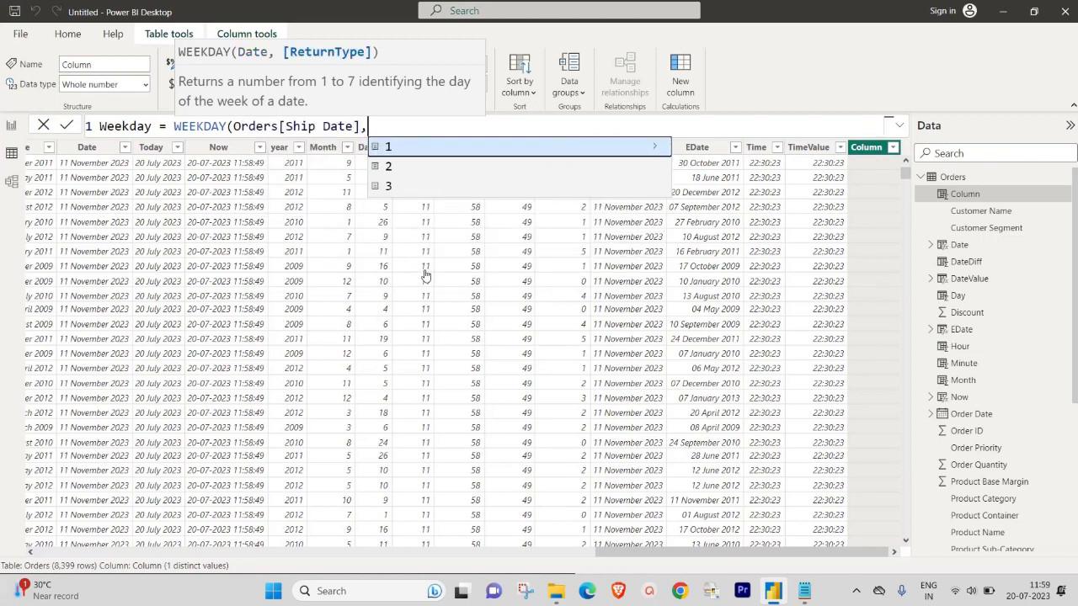
{"action": "type", "text": "1)"}
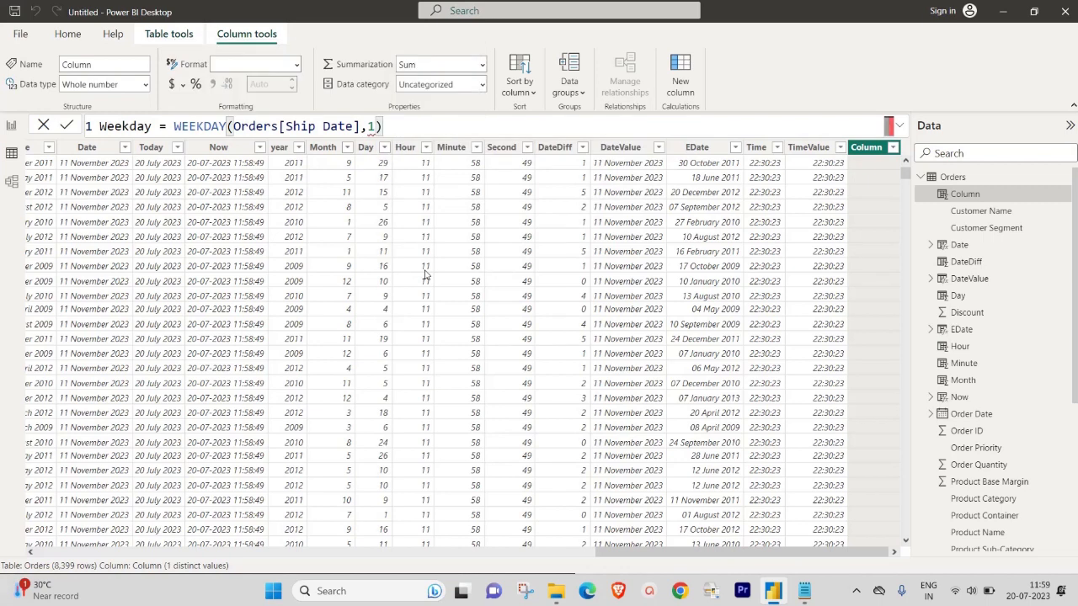
{"action": "key", "text": "Return"}
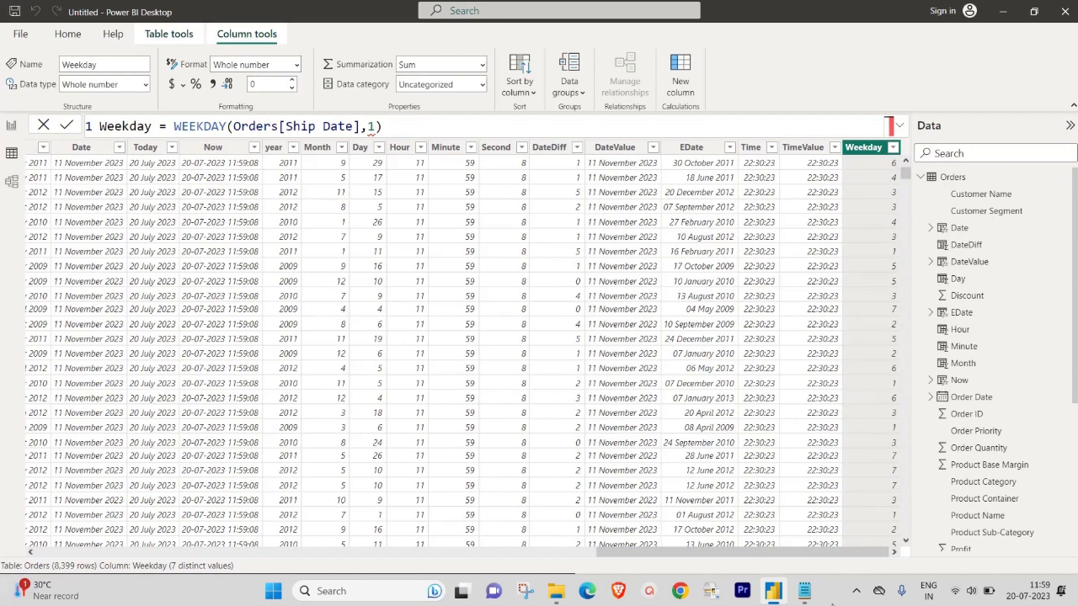
Check the function notes, create a new calculated column in Orders named Weeknum and begin its formula with the WEEKNUM function.
{"action": "left_click", "coordinate": [805, 593]}
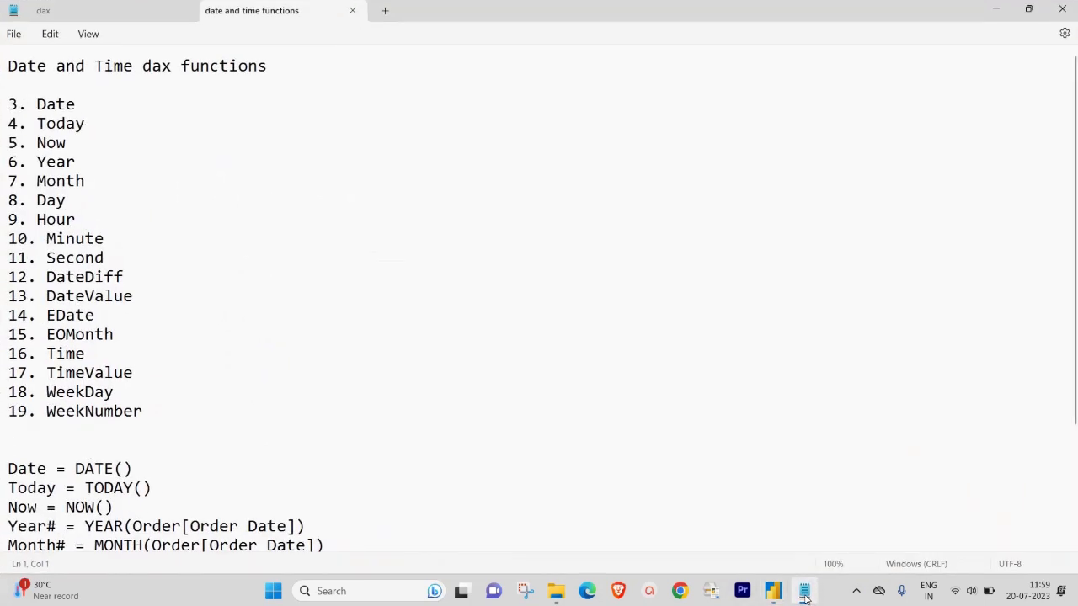
{"action": "left_click", "coordinate": [804, 593]}
{"action": "right_click", "coordinate": [952, 179]}
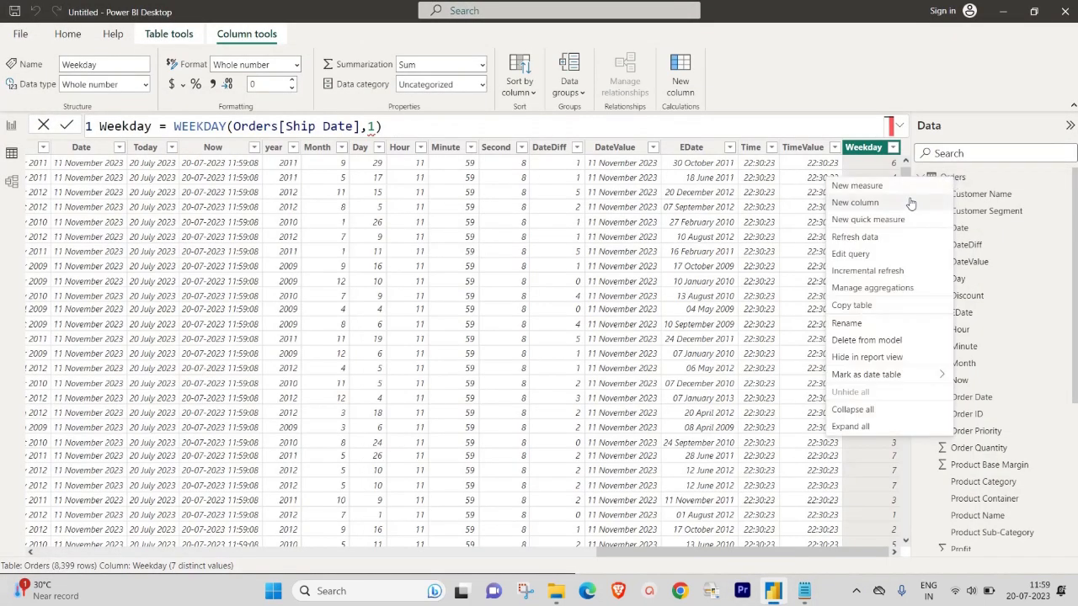
{"action": "left_click", "coordinate": [771, 245]}
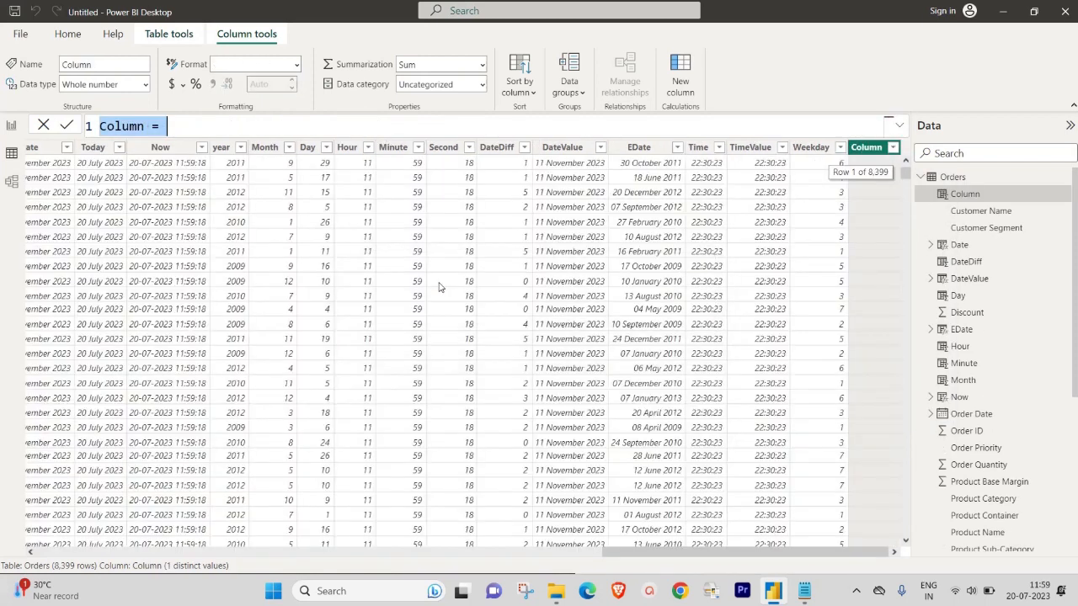
{"action": "type", "text": "Weeknum ="}
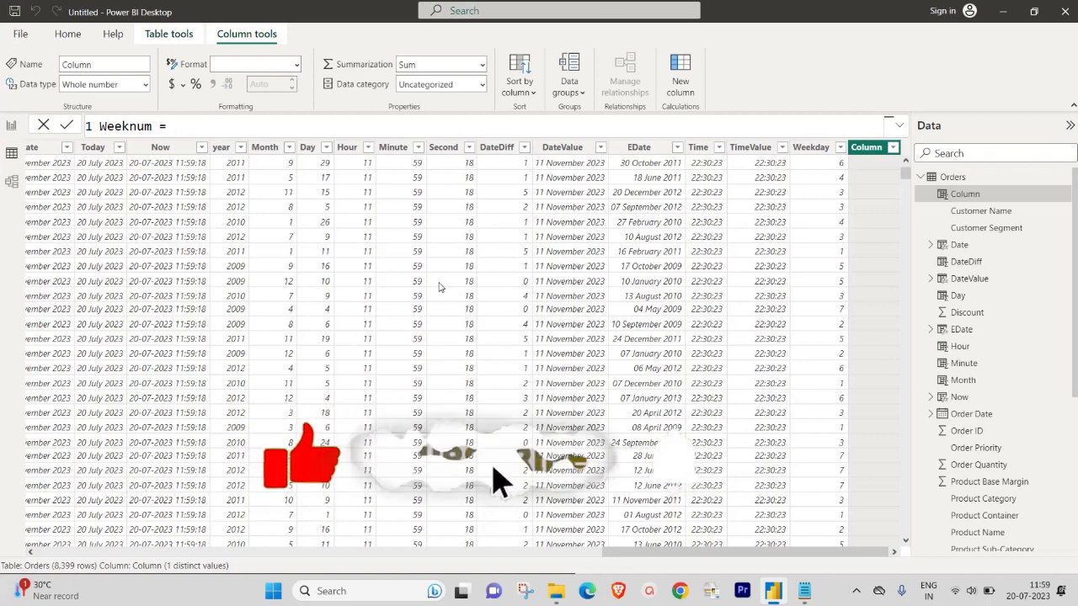
{"action": "type", "text": " week"}
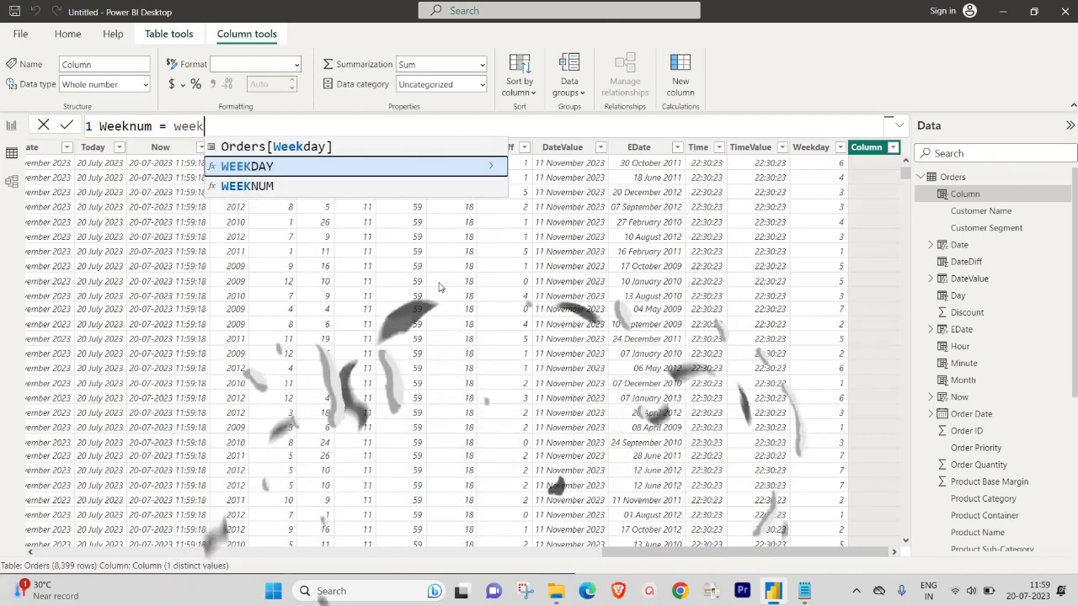
{"action": "key", "text": "Down"}
{"action": "key", "text": "Tab"}
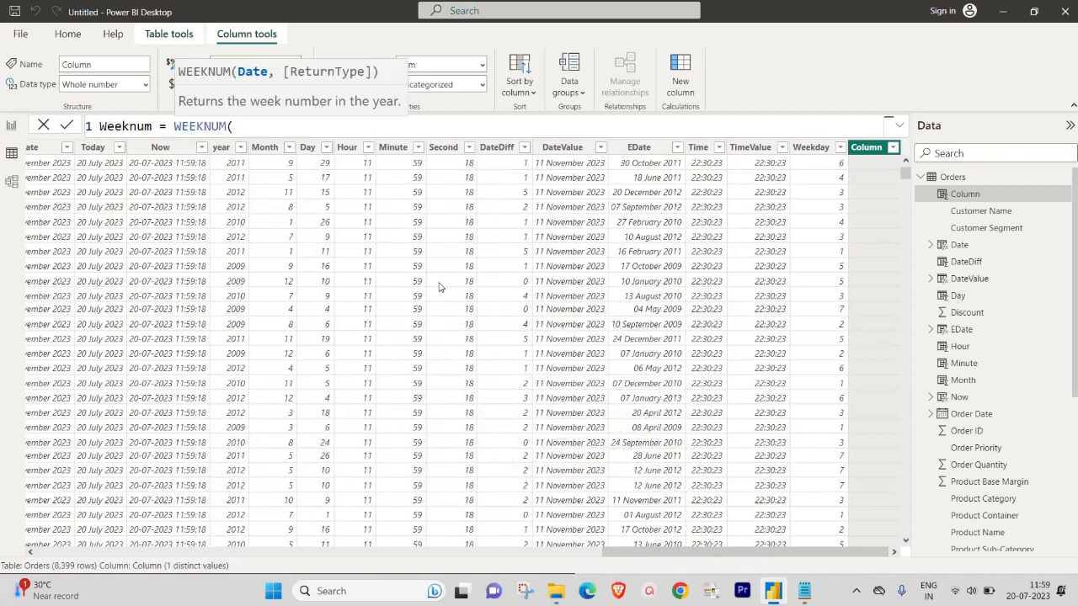
Complete the Weeknum formula with Orders[Ship Date] as the date and 1 as the return type, and commit it.
{"action": "type", "text": "ship"}
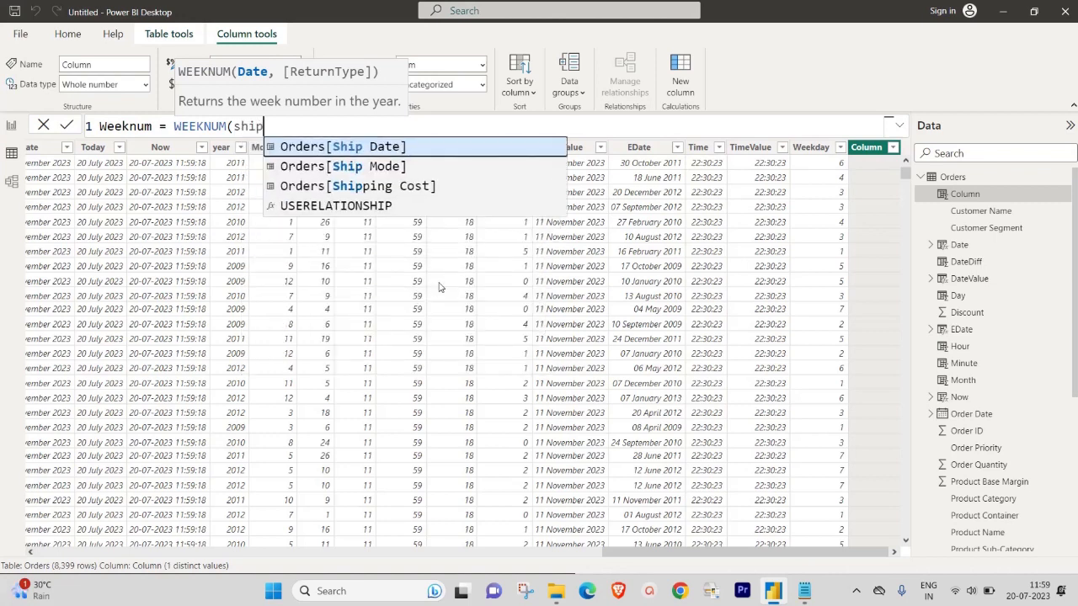
{"action": "key", "text": "Tab"}
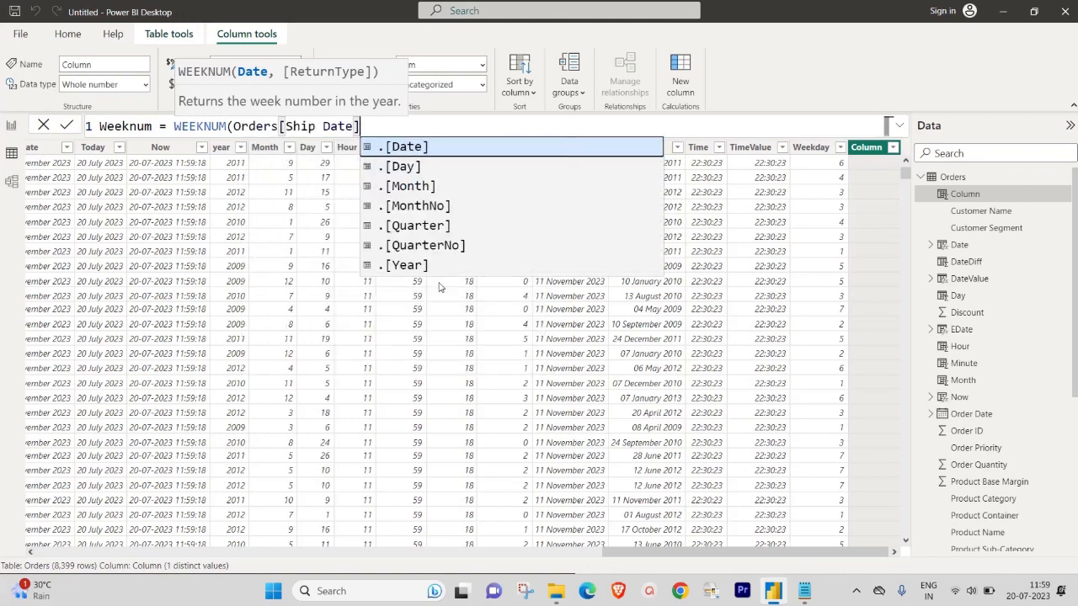
{"action": "type", "text": ",1)"}
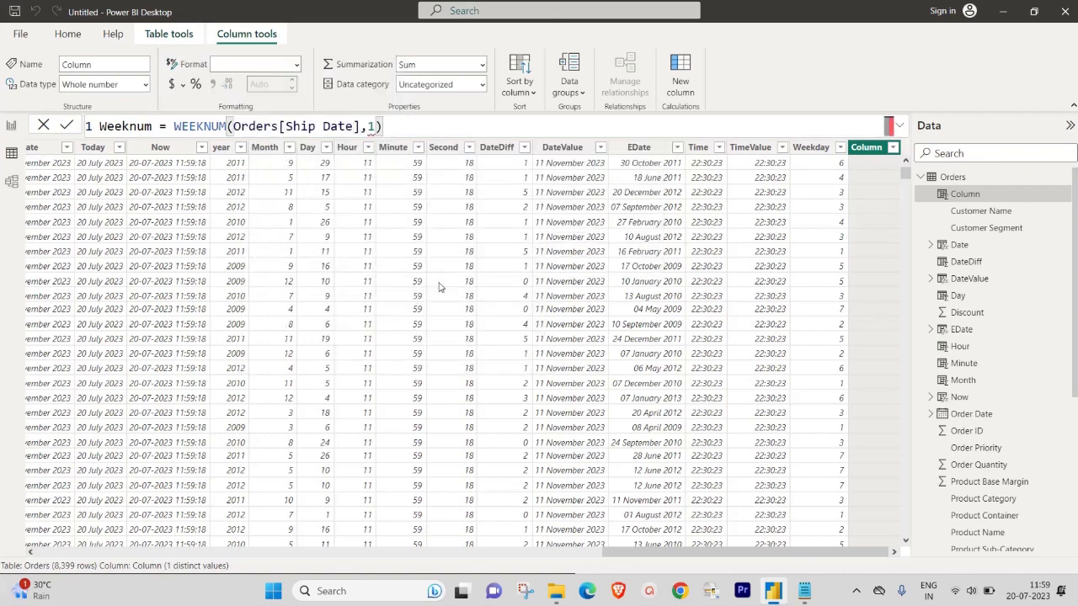
{"action": "key", "text": "Return"}
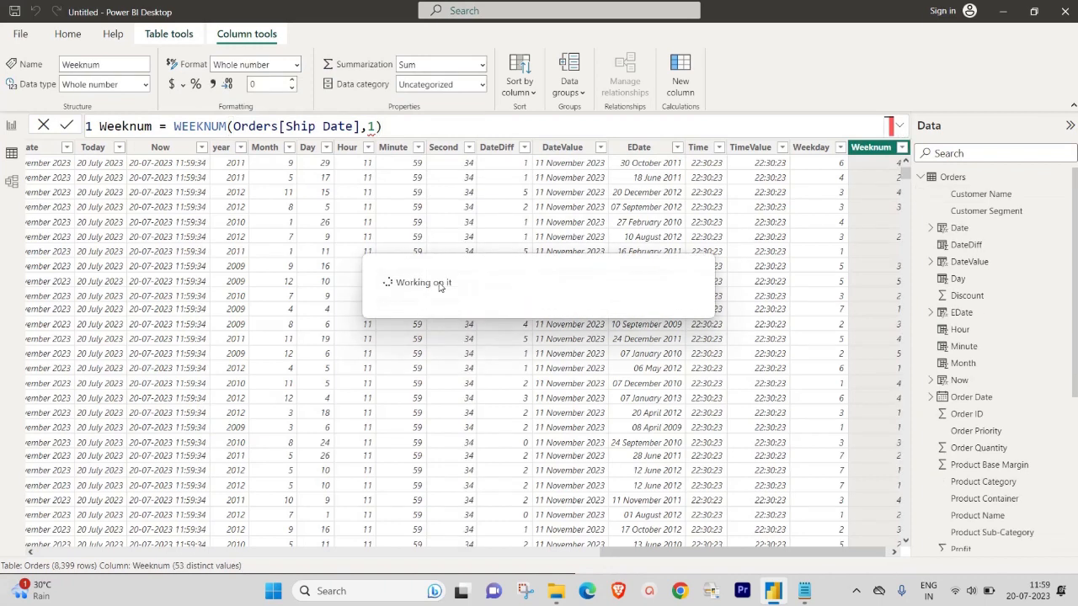
{"action": "left_click_drag", "start_coordinate": [647, 555], "coordinate": [884, 531]}
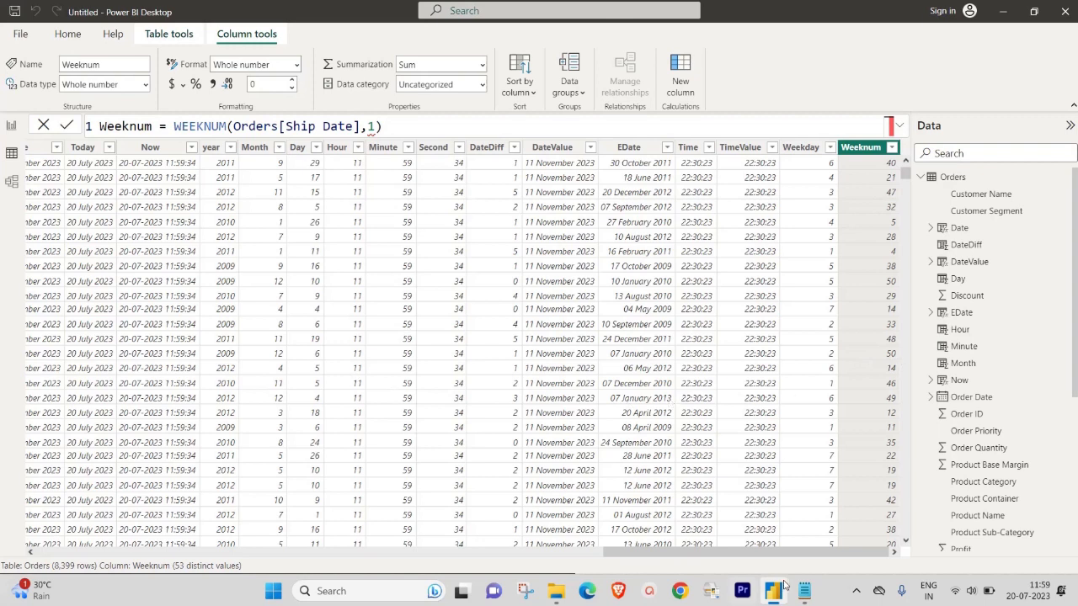
{"action": "left_click", "coordinate": [857, 591]}
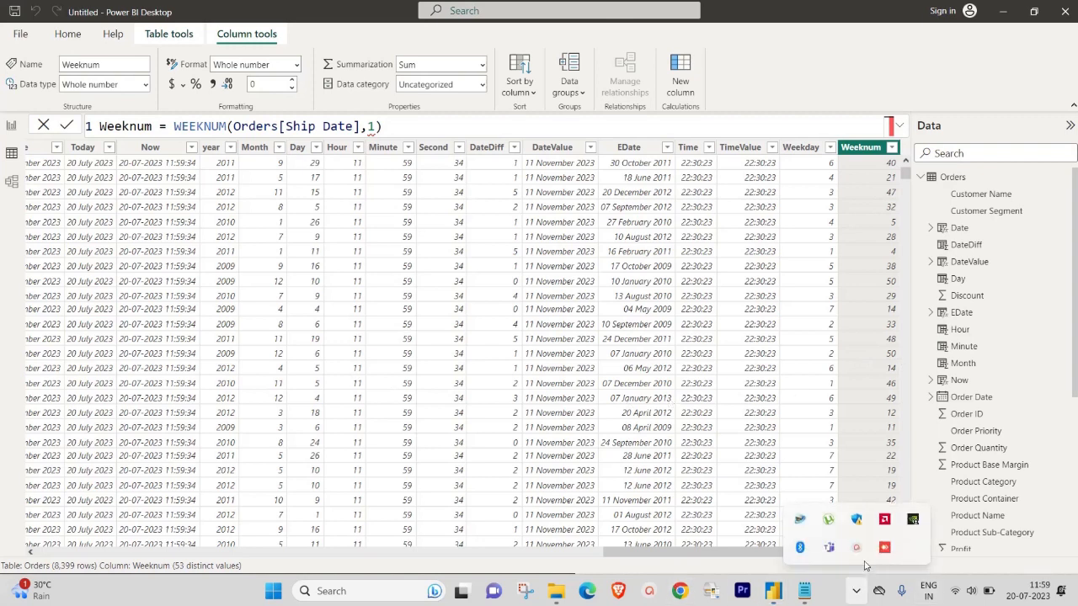
{"action": "left_click", "coordinate": [858, 547]}
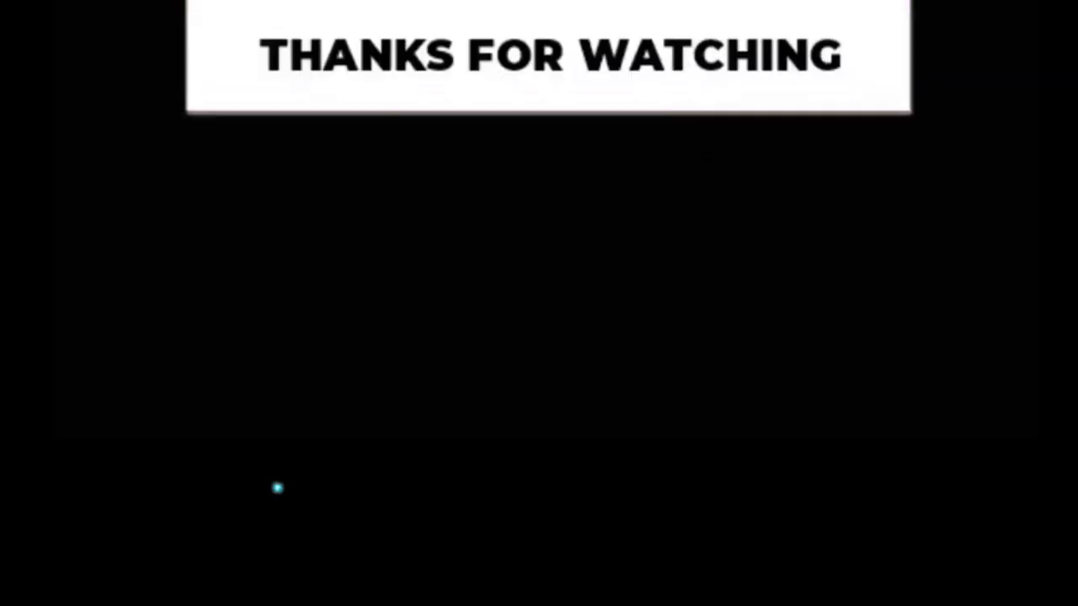